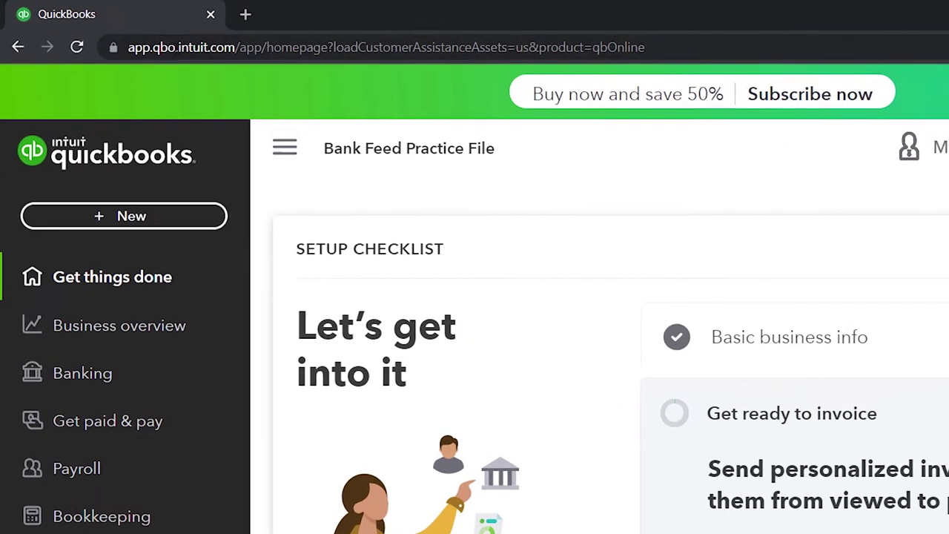
Duplicate the QuickBooks home page tab three times so four copies of the company file are open
{"action": "right_click", "coordinate": [173, 21]}
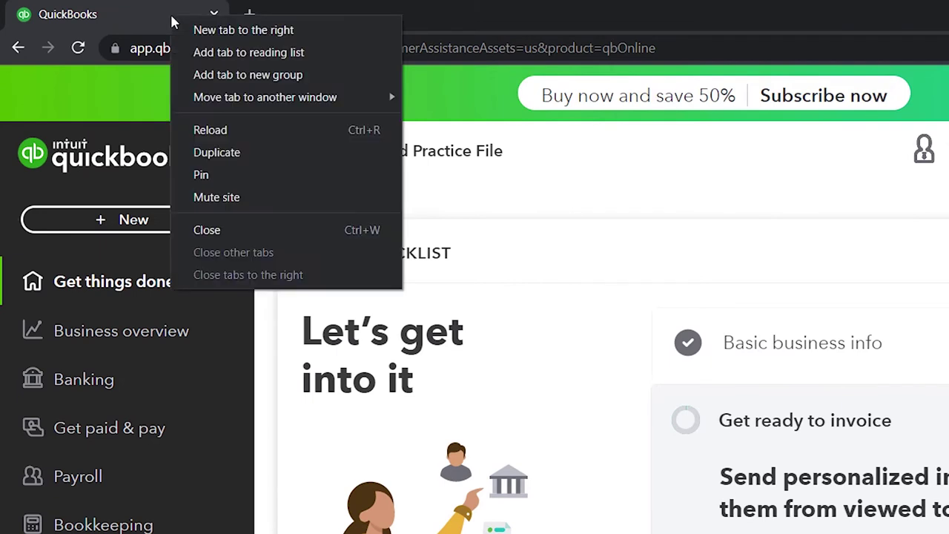
{"action": "left_click", "coordinate": [199, 151]}
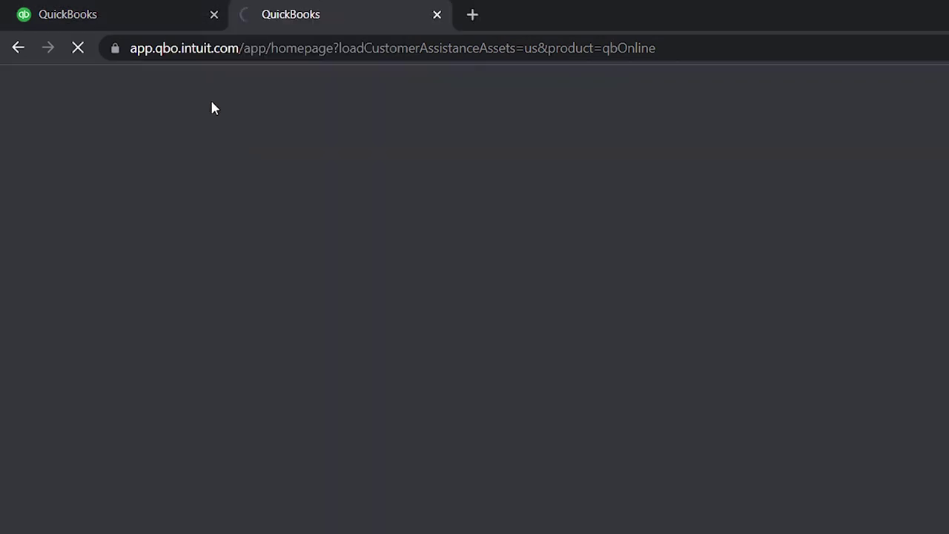
{"action": "left_click", "coordinate": [167, 15]}
{"action": "right_click", "coordinate": [166, 16]}
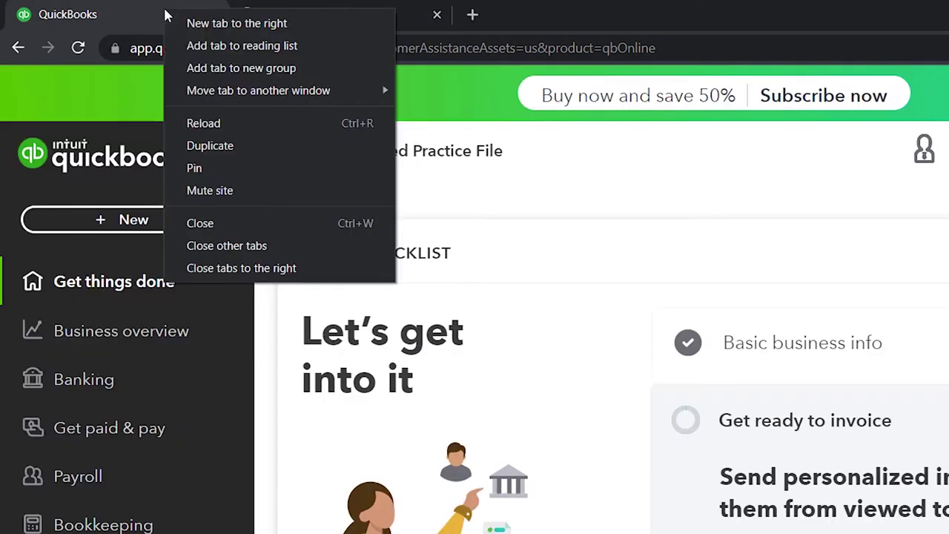
{"action": "left_click", "coordinate": [206, 148]}
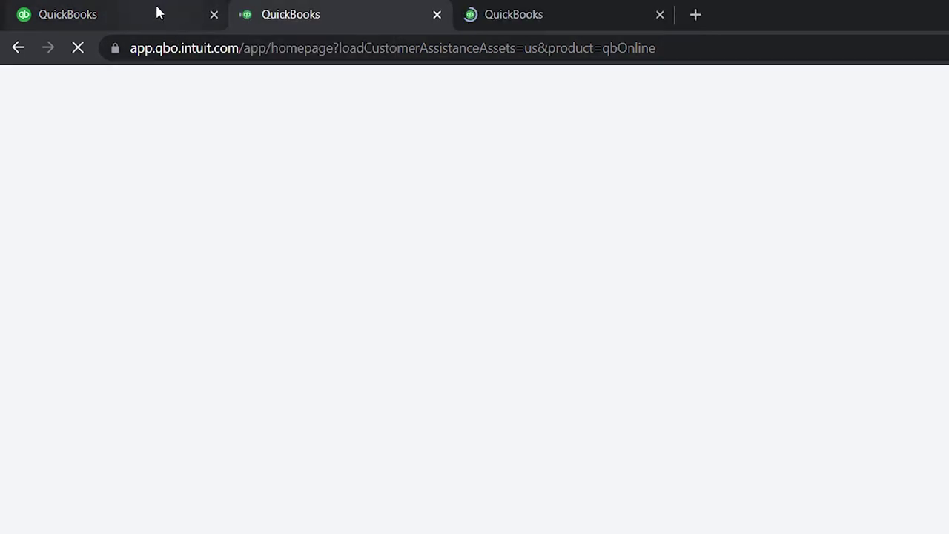
{"action": "left_click", "coordinate": [157, 14]}
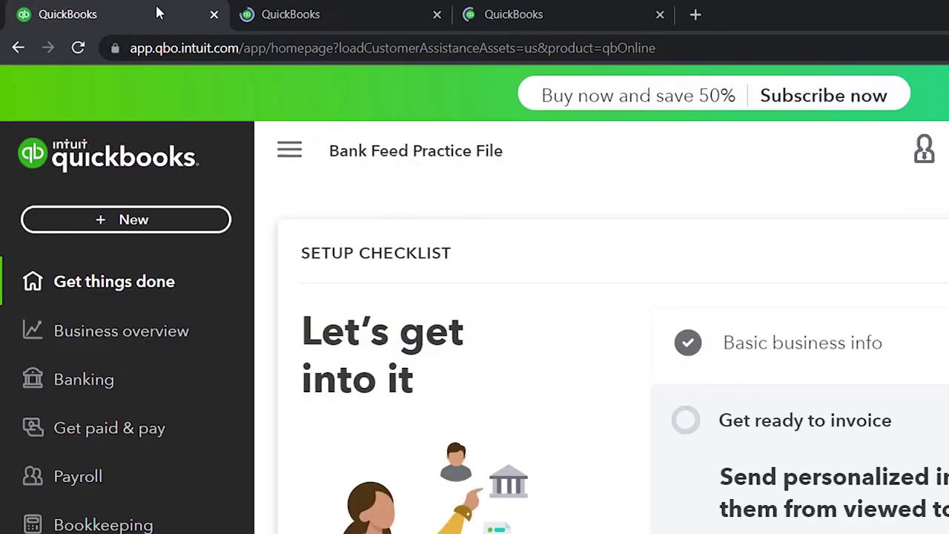
{"action": "right_click", "coordinate": [157, 14]}
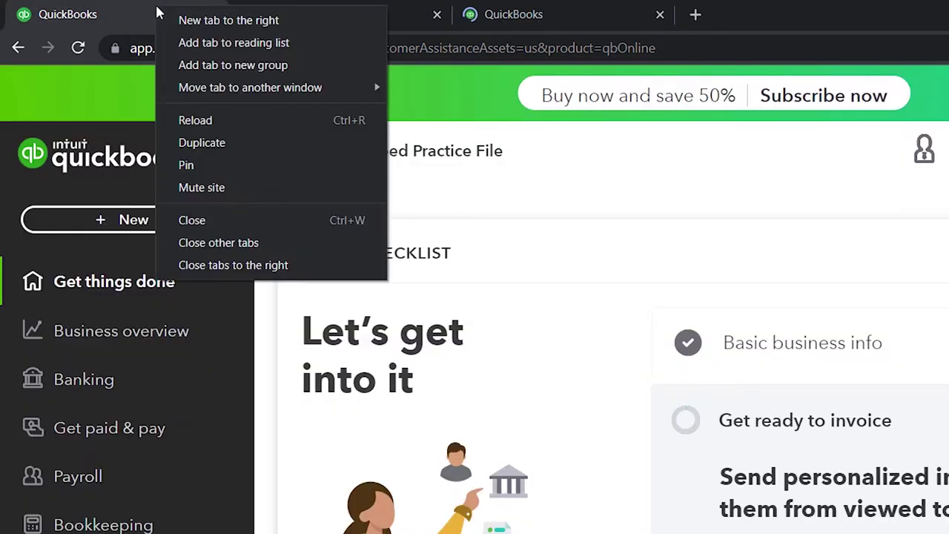
{"action": "left_click", "coordinate": [210, 142]}
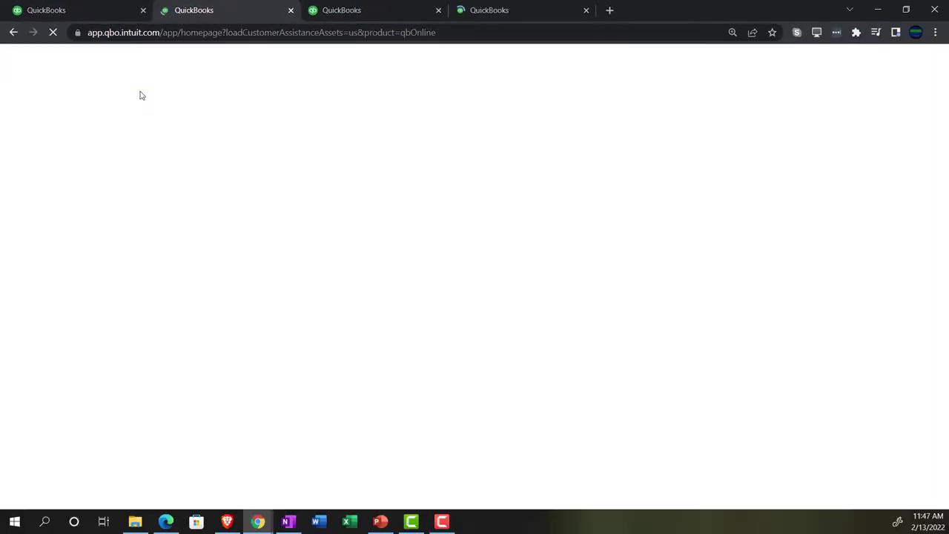
{"action": "left_click", "coordinate": [166, 522]}
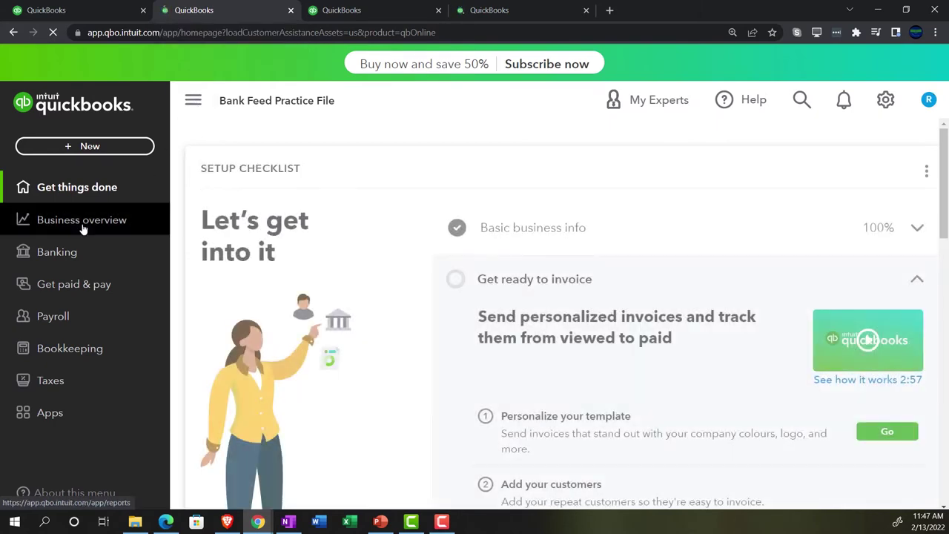
Open the Balance Sheet from the favorite reports in the second QuickBooks tab
{"action": "left_click", "coordinate": [81, 220]}
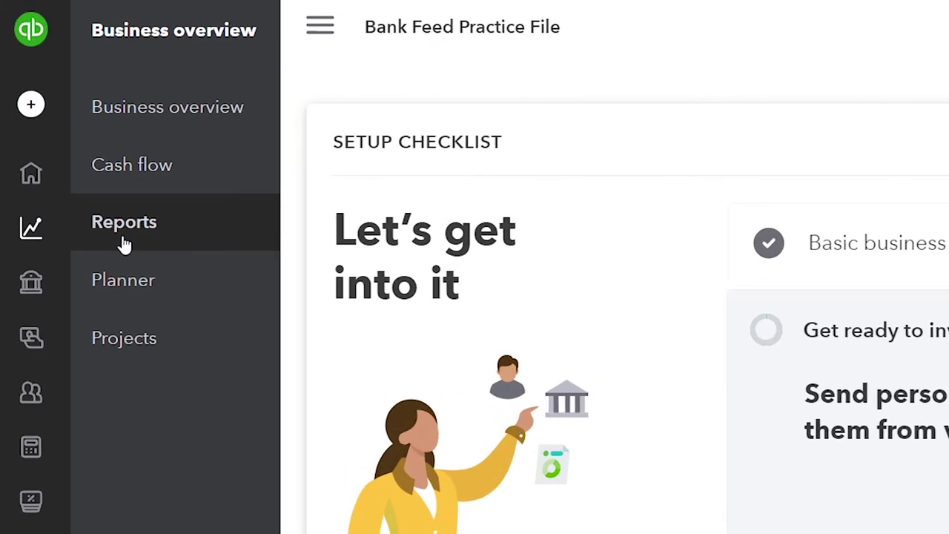
{"action": "left_click", "coordinate": [155, 200]}
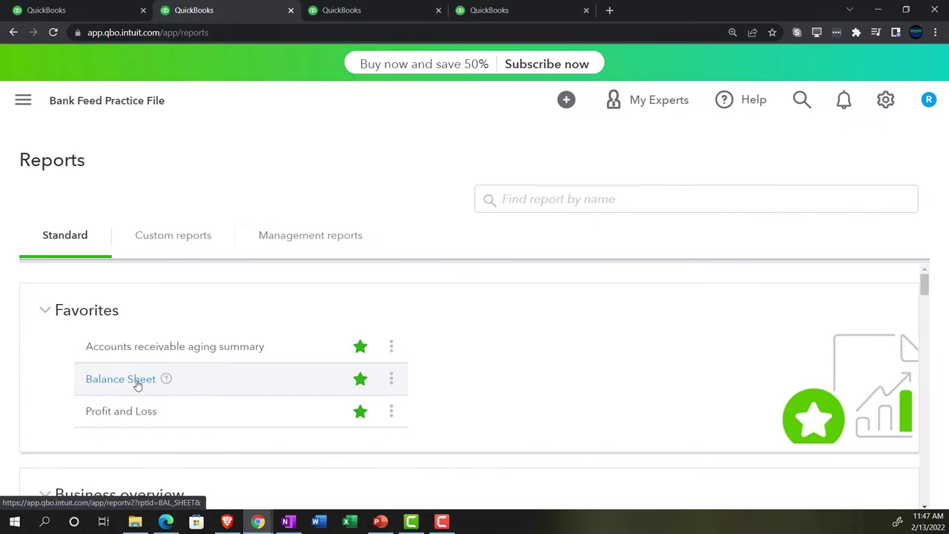
{"action": "left_click", "coordinate": [226, 317]}
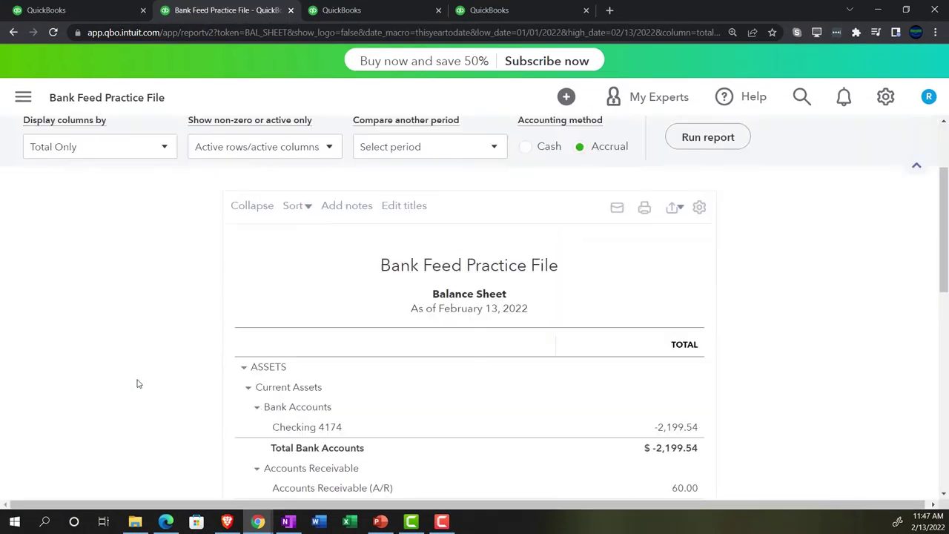
Set the Balance Sheet report period to 01/01/2021 through 12/31/2021 and run the report
{"action": "left_click", "coordinate": [263, 215]}
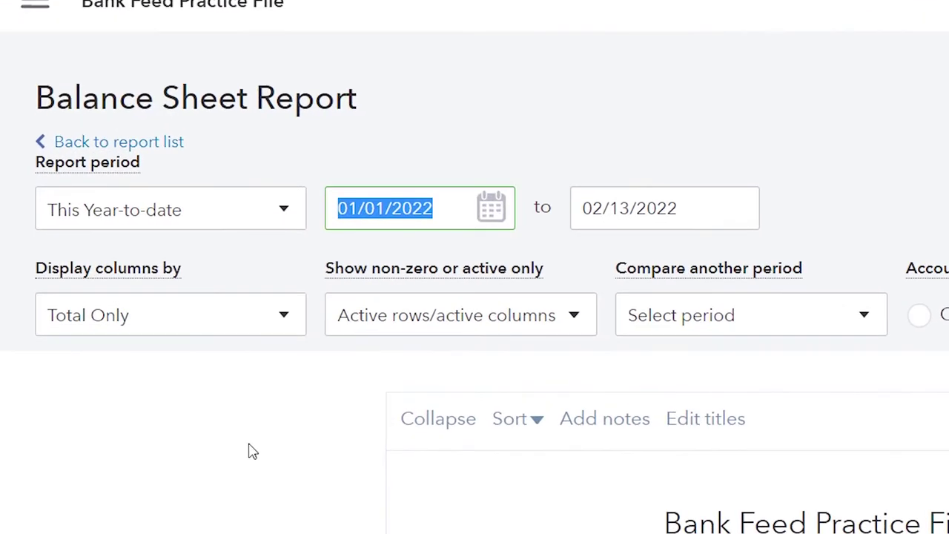
{"action": "type", "text": "01/01/2021"}
{"action": "key", "text": "Tab"}
{"action": "type", "text": "12312"}
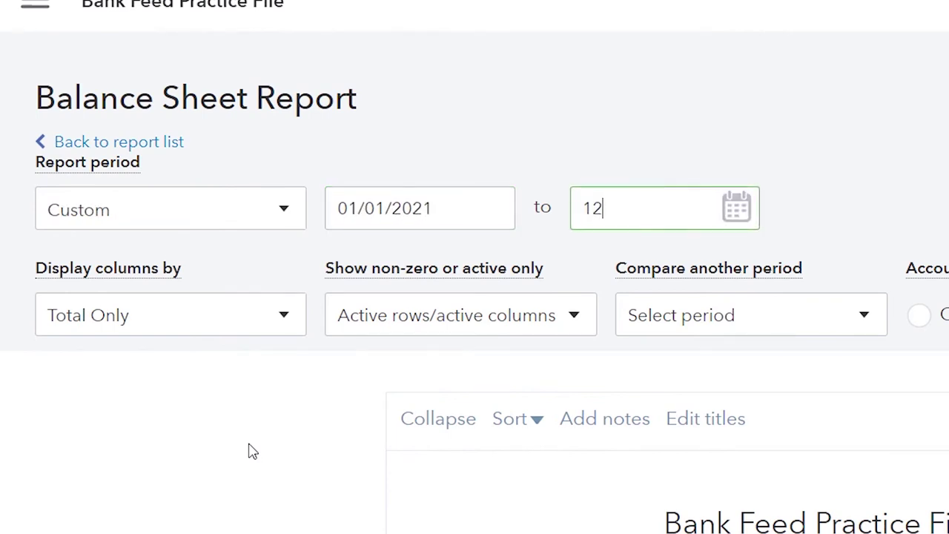
{"action": "type", "text": "021"}
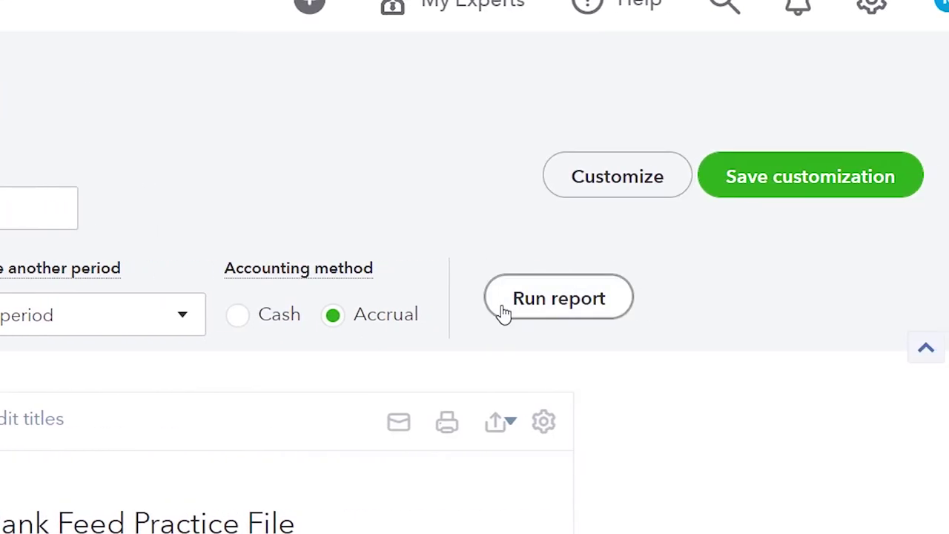
{"action": "left_click", "coordinate": [503, 312]}
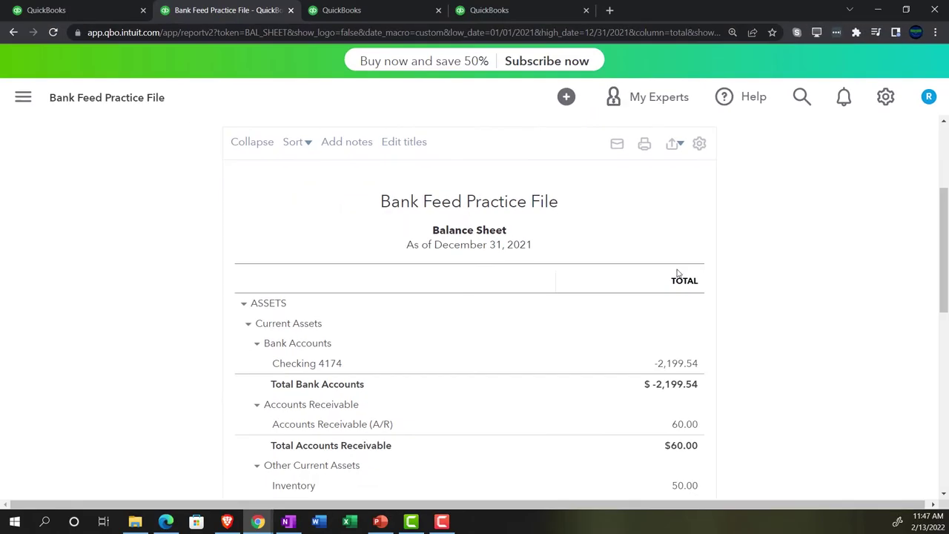
Open the Profit and Loss report from the favorite reports in the third QuickBooks tab
{"action": "left_click", "coordinate": [364, 10]}
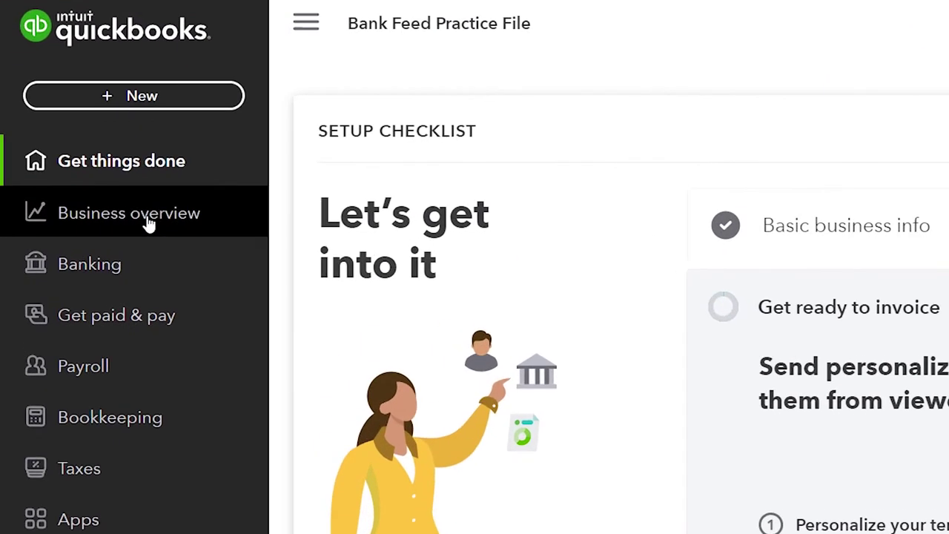
{"action": "left_click", "coordinate": [95, 224]}
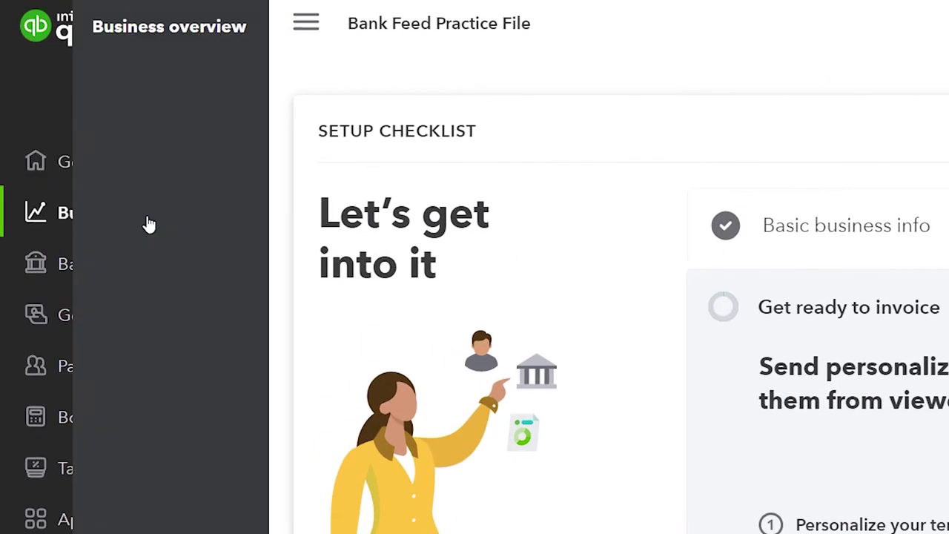
{"action": "left_click", "coordinate": [95, 227]}
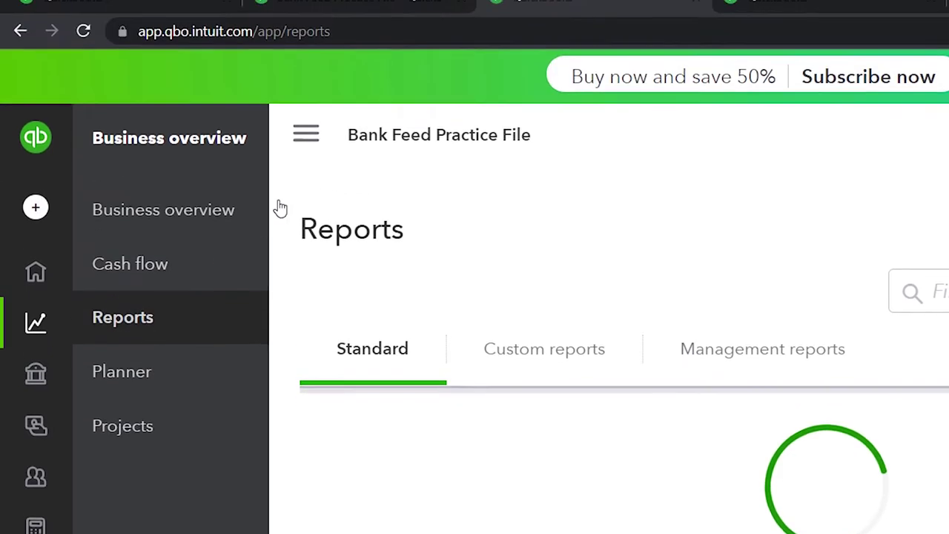
{"action": "left_click", "coordinate": [306, 19]}
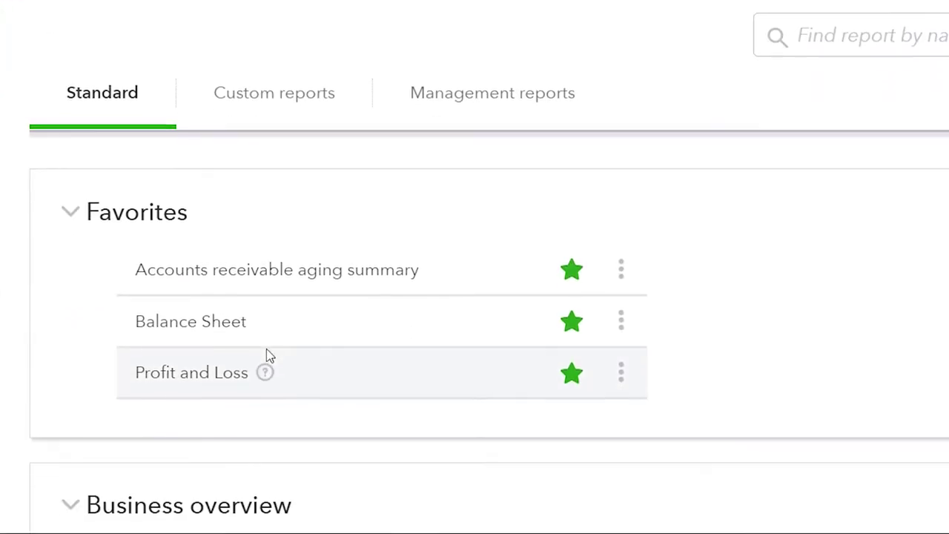
{"action": "left_click", "coordinate": [209, 375]}
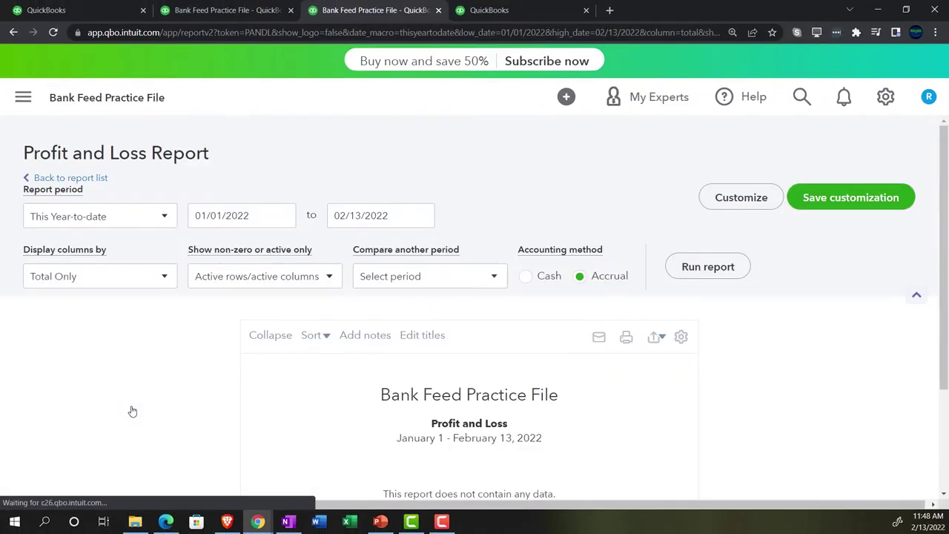
Set the Profit and Loss report period to 01/01/2021 through 12/31/2021 and run the report
{"action": "left_click", "coordinate": [237, 215]}
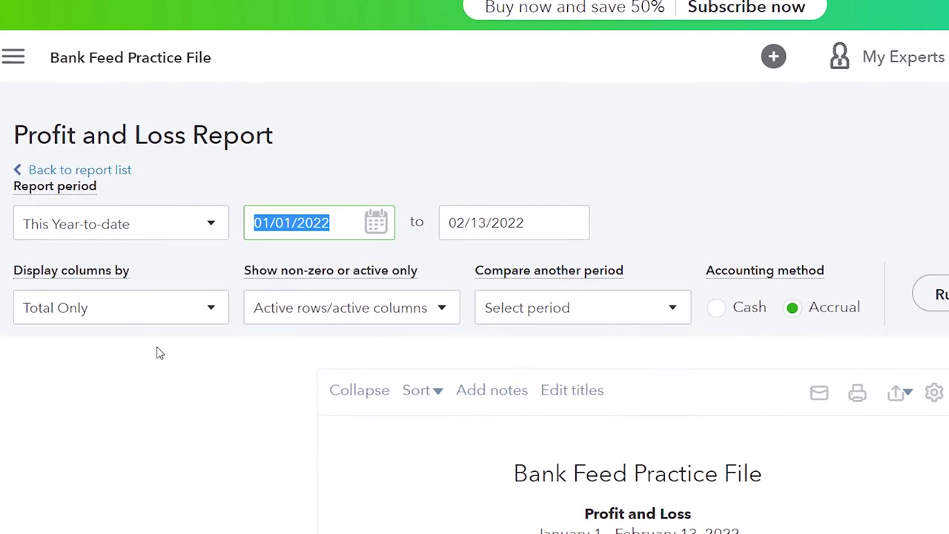
{"action": "type", "text": "01012021"}
{"action": "key", "text": "Tab"}
{"action": "type", "text": "12/31/"}
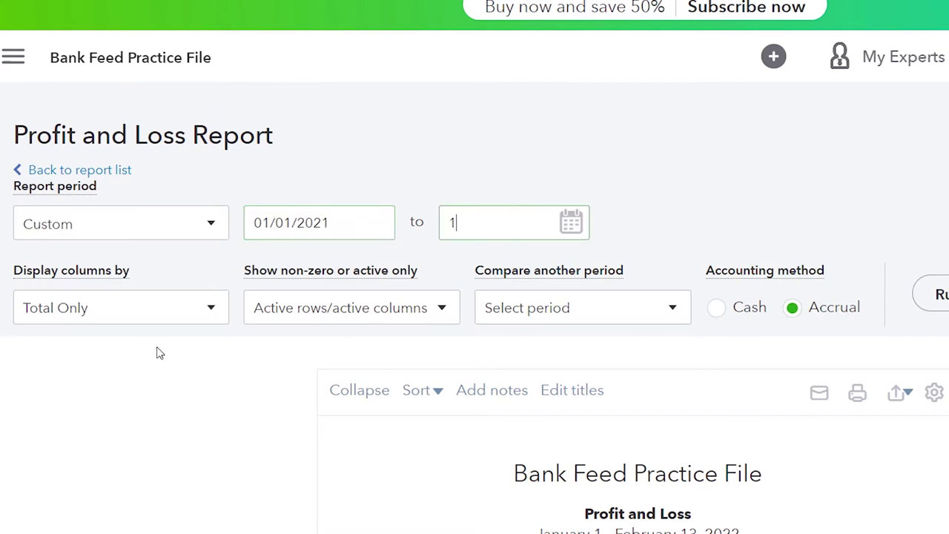
{"action": "type", "text": "2021"}
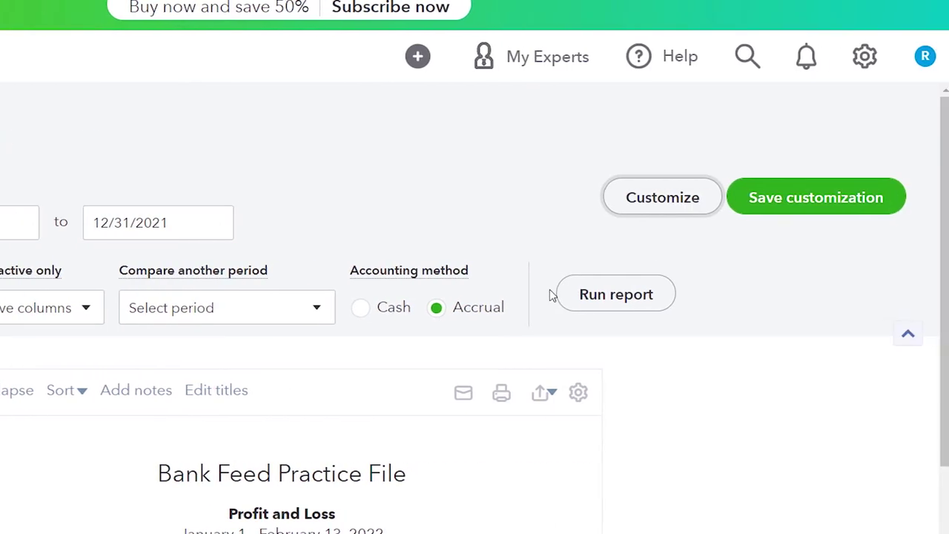
{"action": "left_click", "coordinate": [575, 293]}
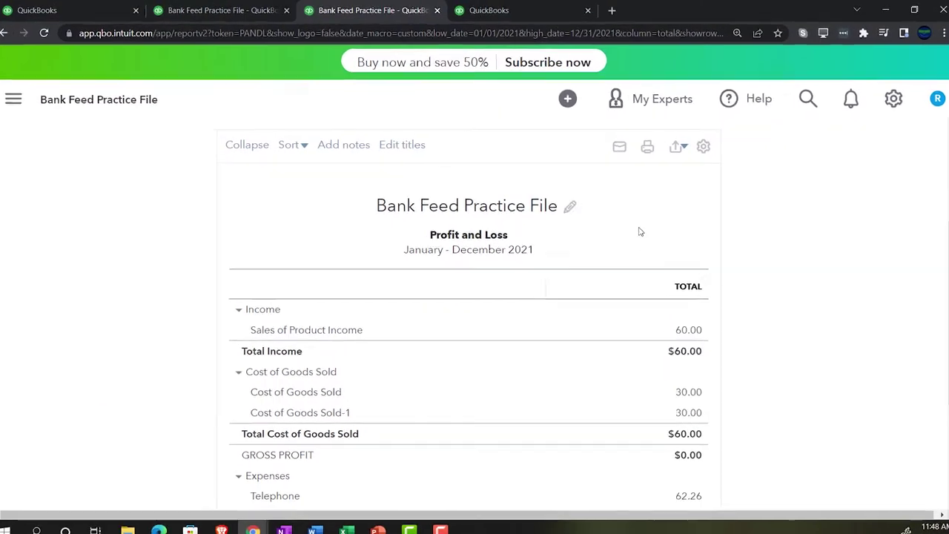
Find the Trial Balance report by searching for "Trial" in the fourth QuickBooks tab's reports, and open it
{"action": "left_click", "coordinate": [534, 12]}
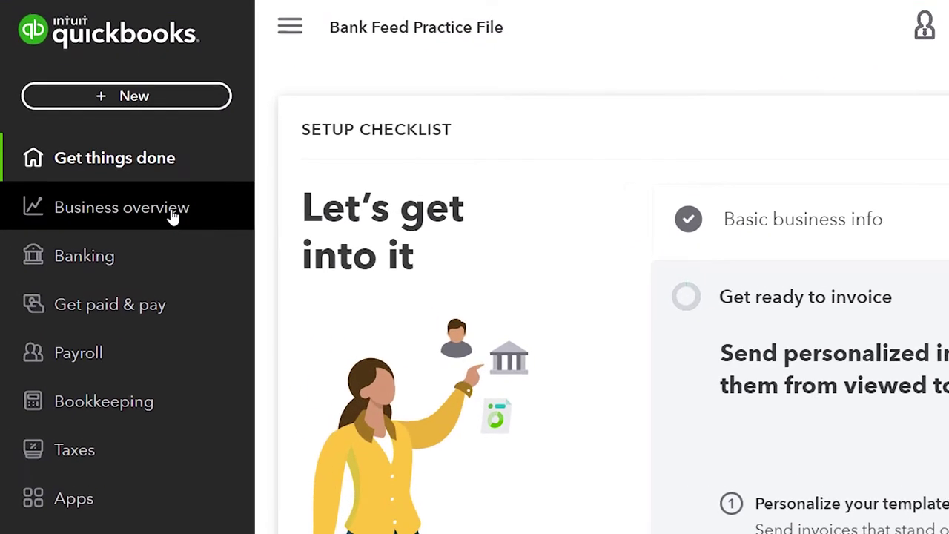
{"action": "left_click", "coordinate": [172, 215]}
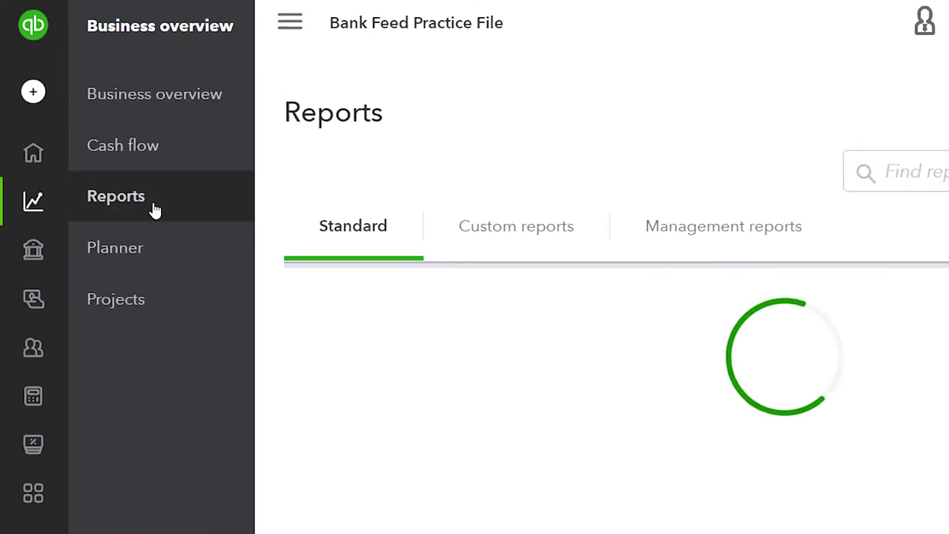
{"action": "left_click", "coordinate": [294, 30]}
{"action": "left_click", "coordinate": [403, 179]}
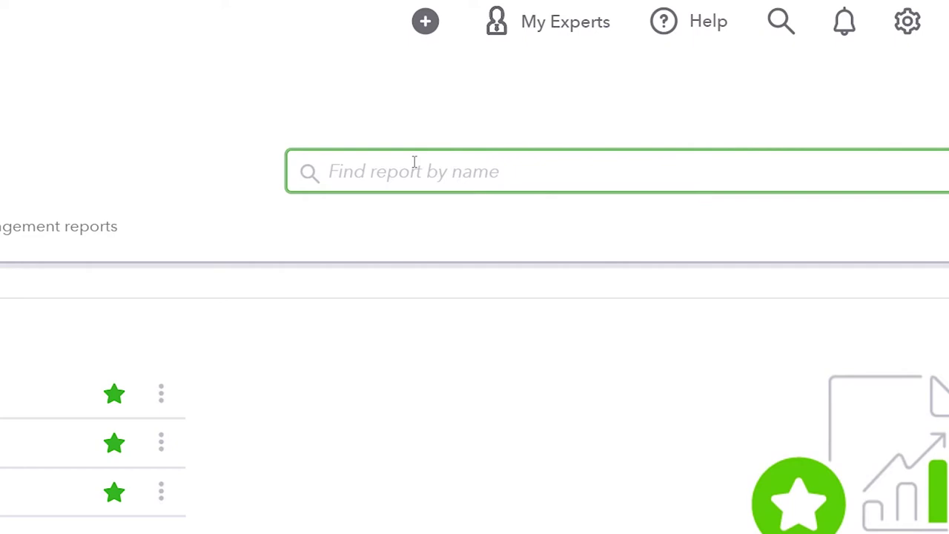
{"action": "type", "text": "Trial"}
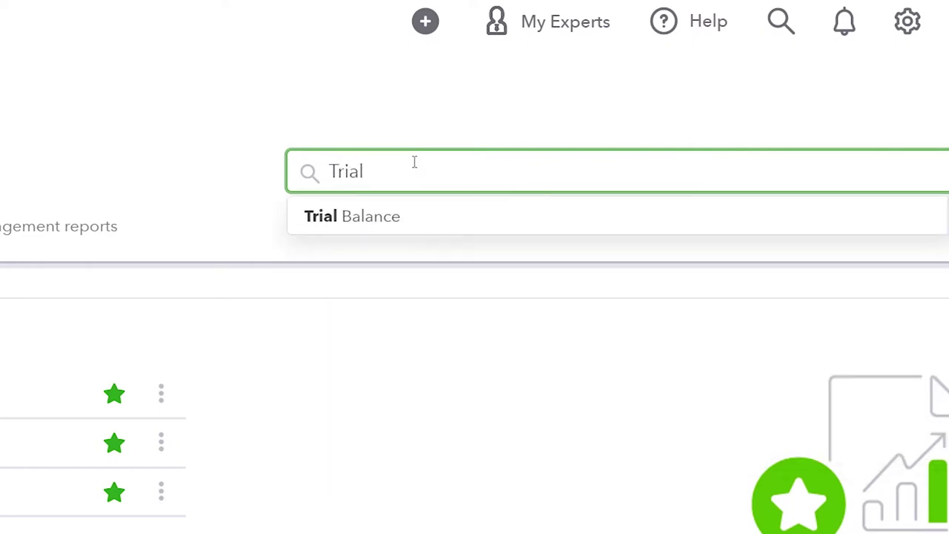
{"action": "key", "text": "Down"}
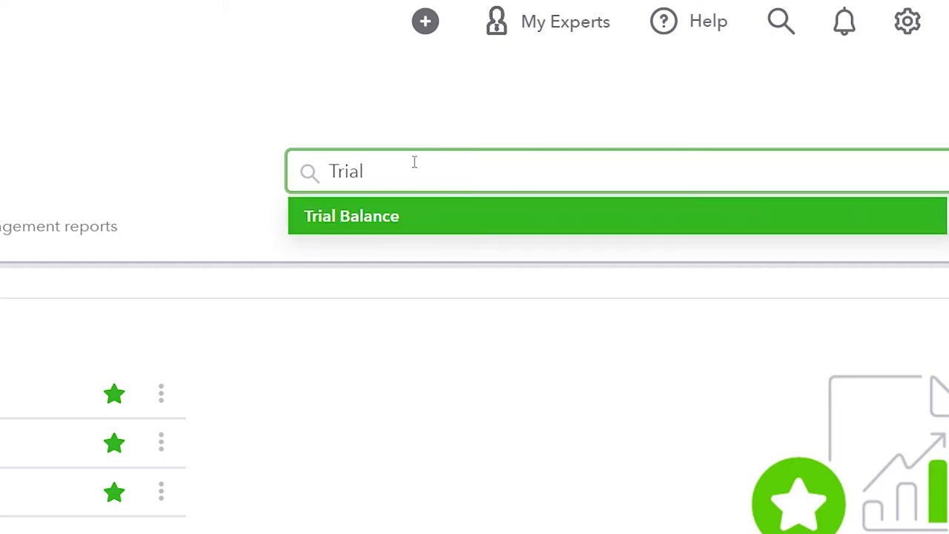
{"action": "key", "text": "Return"}
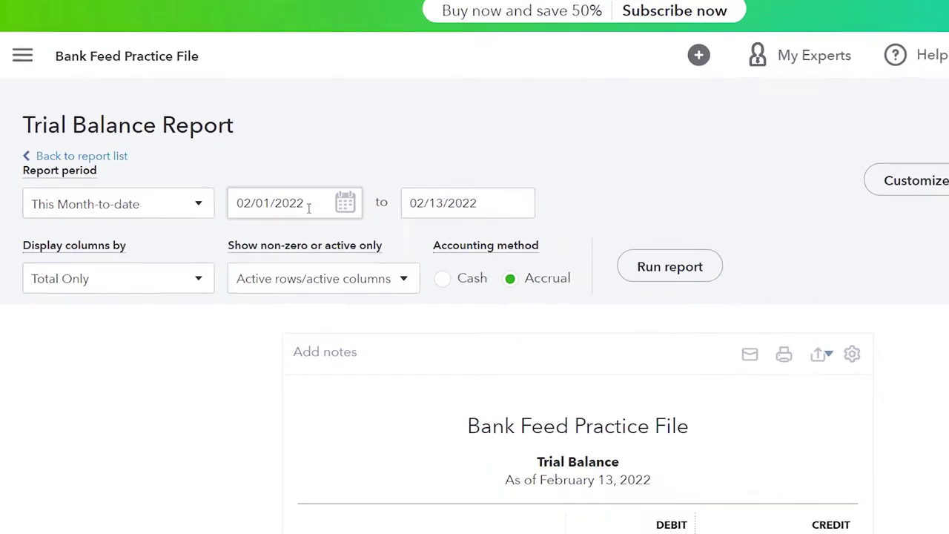
Set the Trial Balance report period to 01/01/2021 through 12/31/2021 and run the report
{"action": "left_click", "coordinate": [308, 207]}
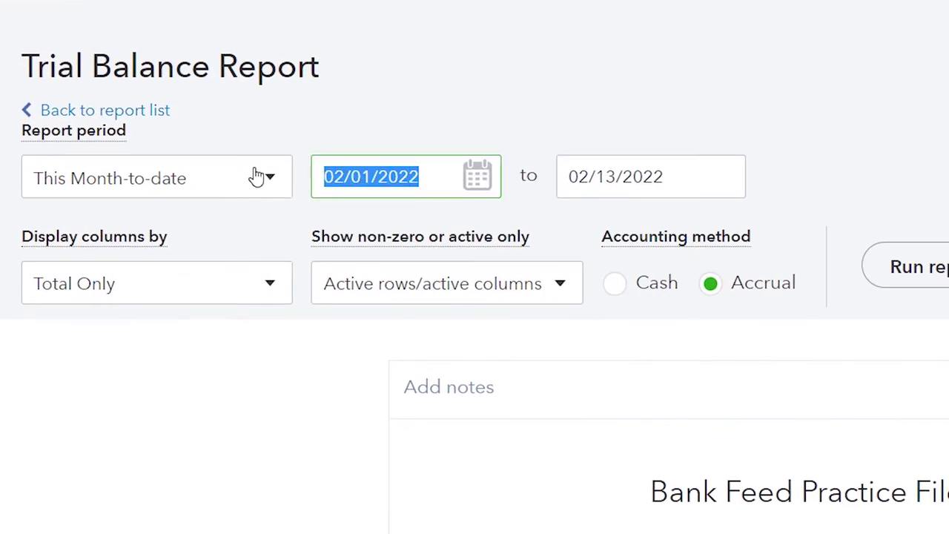
{"action": "type", "text": "01/01/2021"}
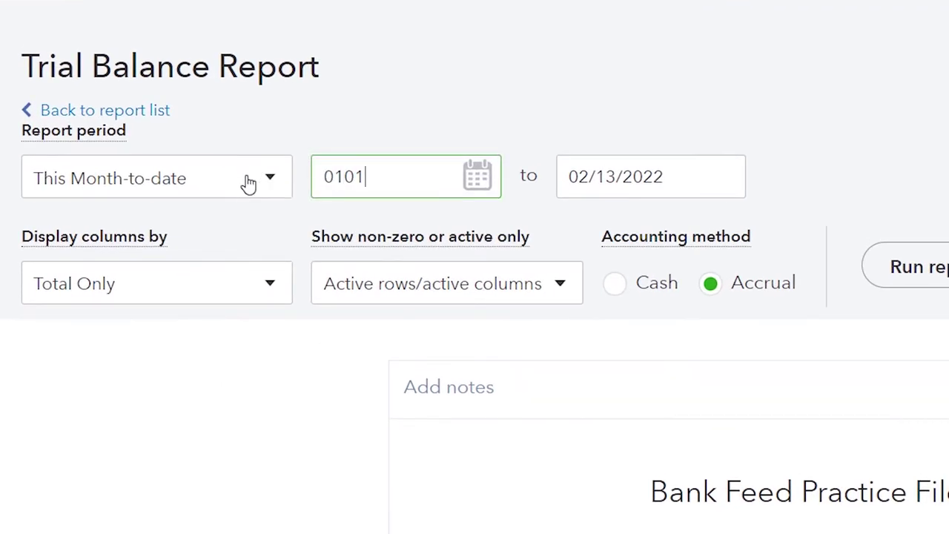
{"action": "key", "text": "Tab"}
{"action": "type", "text": "123121"}
{"action": "key", "text": "Tab"}
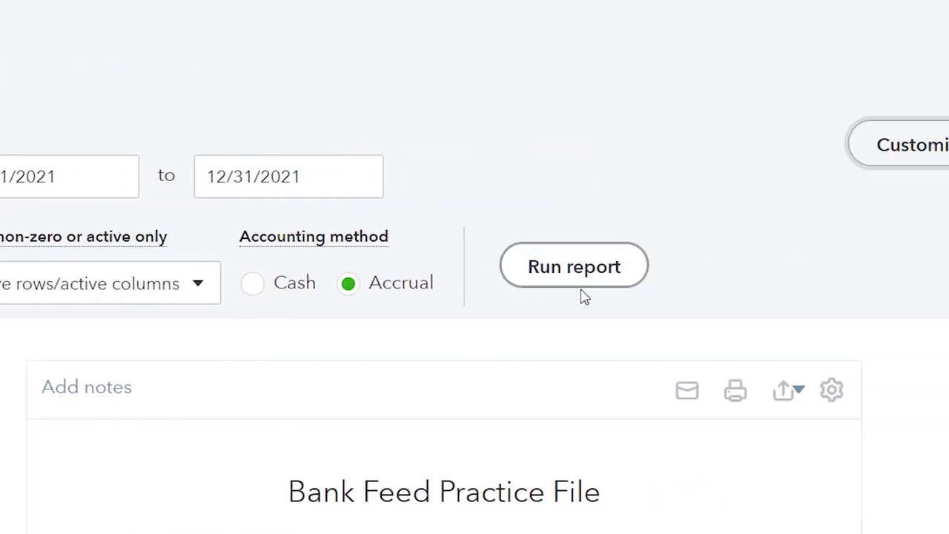
{"action": "left_click", "coordinate": [942, 273]}
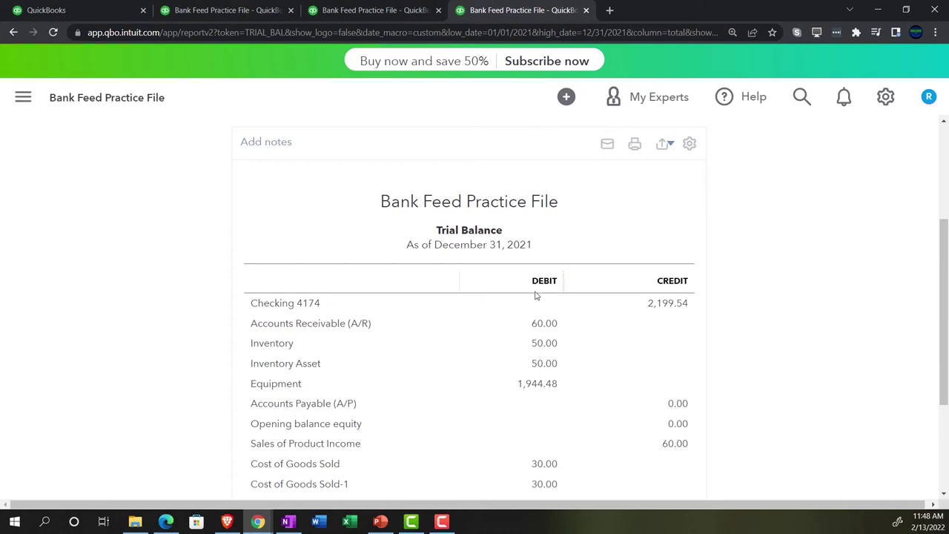
{"action": "key", "text": "ctrl+plus"}
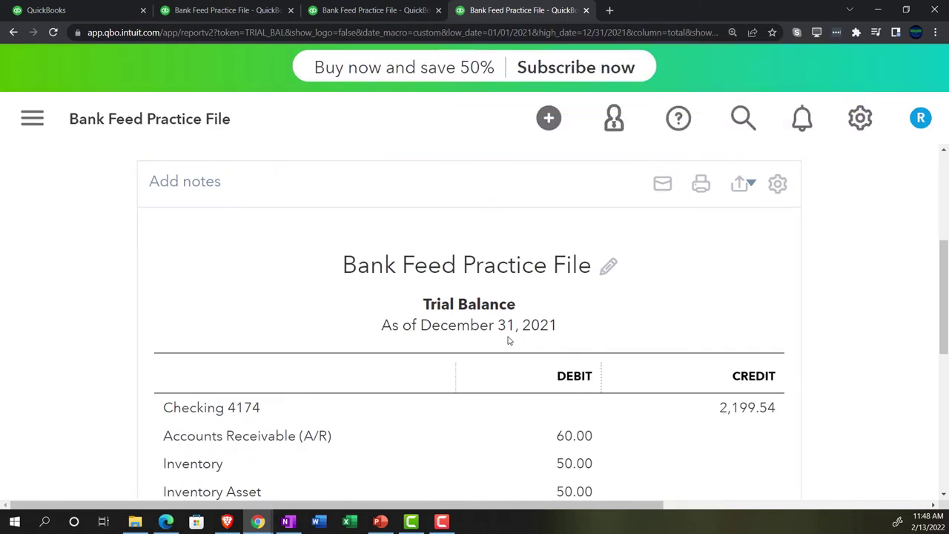
Open the bank transactions in the first QuickBooks tab, collapse the navigation pane and bring up the Checking 4174 transactions for review
{"action": "scroll", "coordinate": [509, 340], "scroll_direction": "down", "scroll_amount": 1}
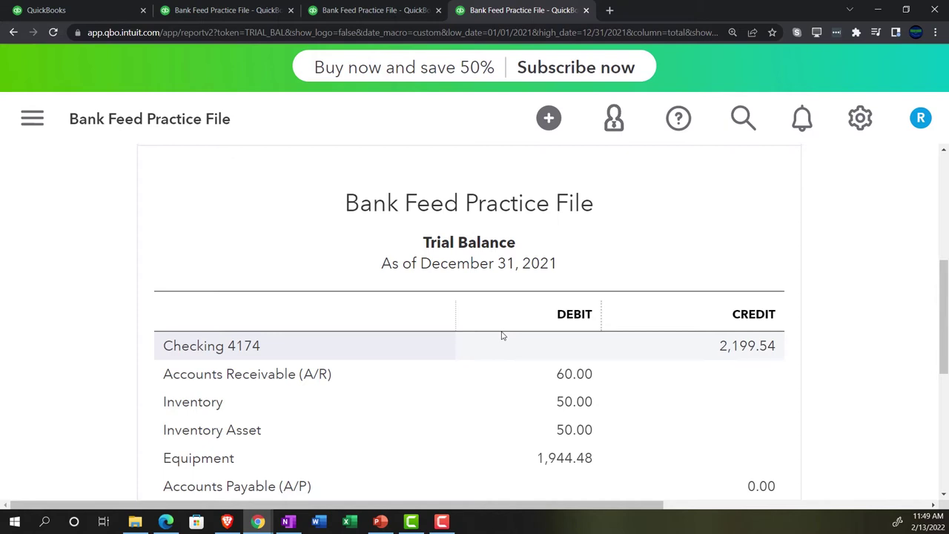
{"action": "left_click", "coordinate": [77, 6]}
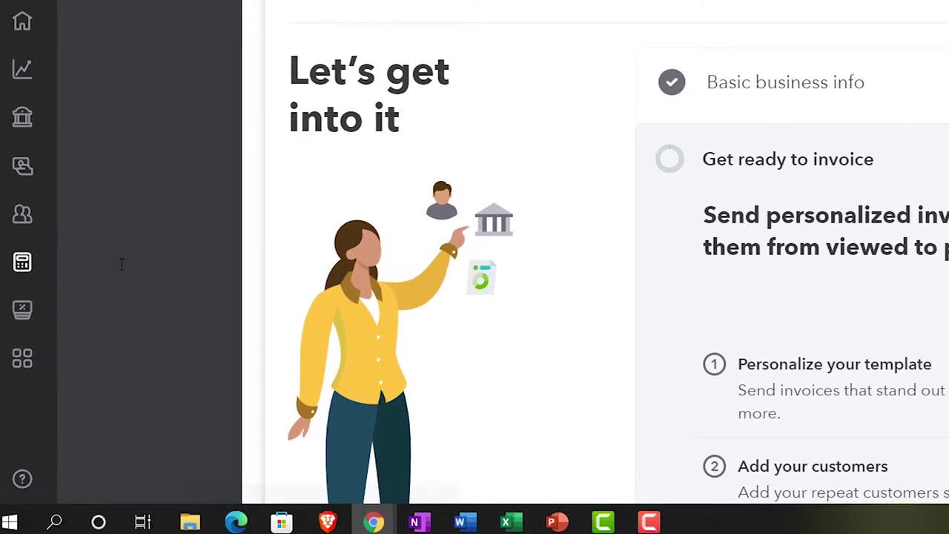
{"action": "left_click", "coordinate": [84, 11]}
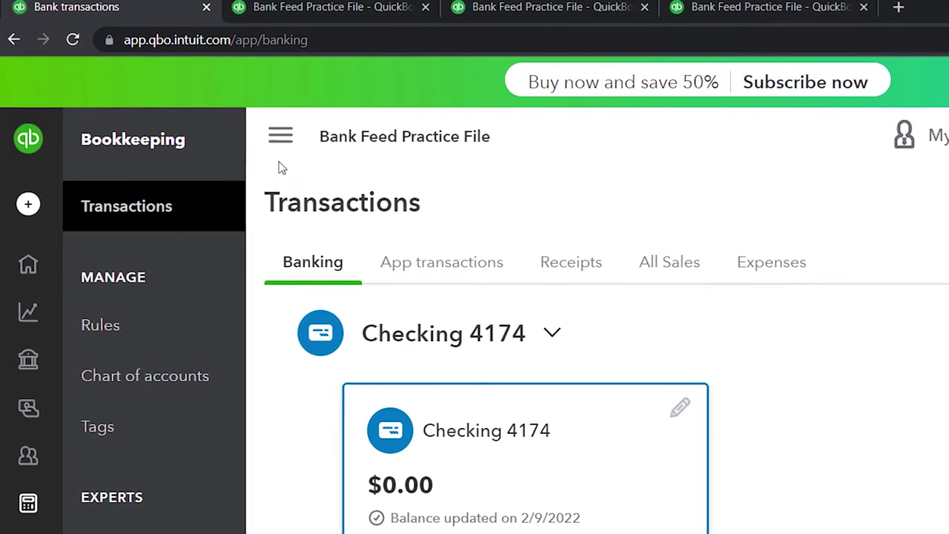
{"action": "left_click", "coordinate": [280, 135]}
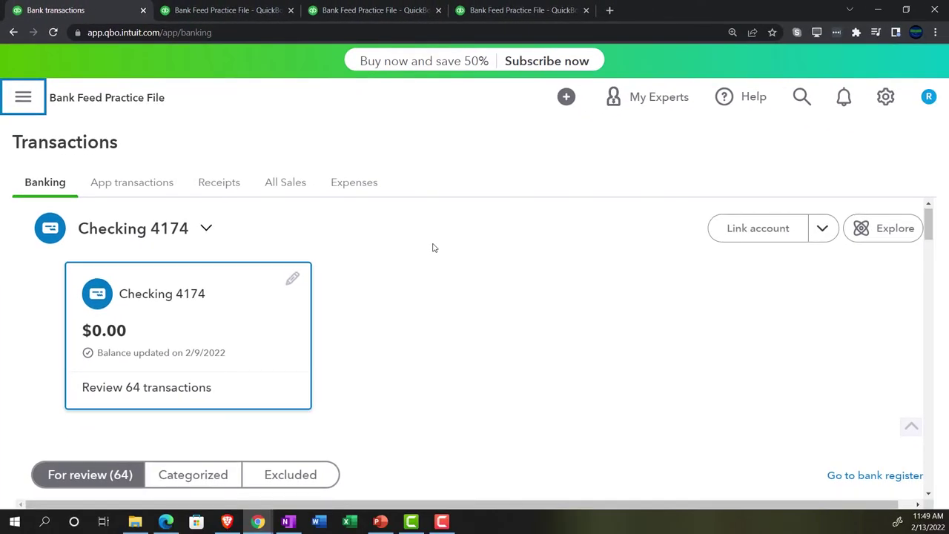
{"action": "scroll", "coordinate": [433, 277], "scroll_direction": "down", "scroll_amount": 5}
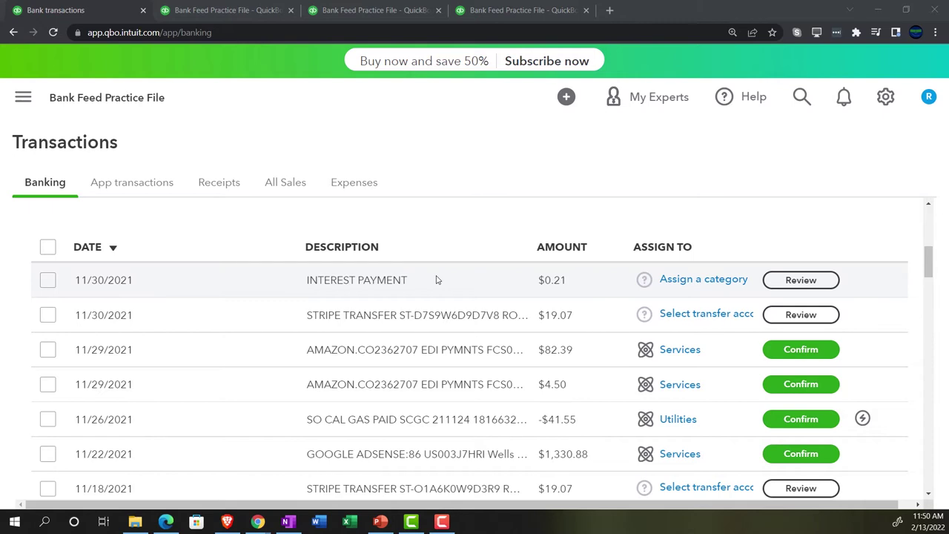
Enlarge the Balance Sheet report to 175% and examine its asset, liability and equity sections
{"action": "left_click", "coordinate": [239, 10]}
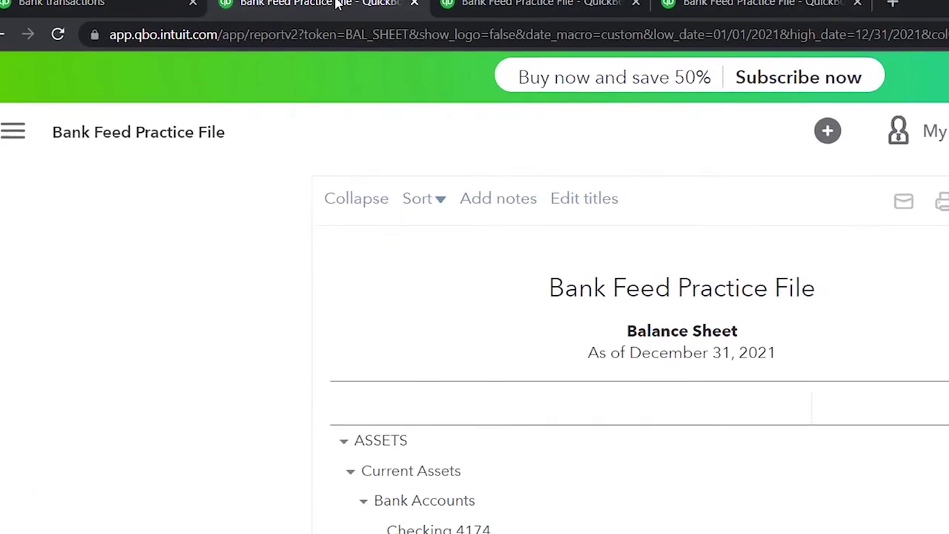
{"action": "key", "text": "ctrl+plus"}
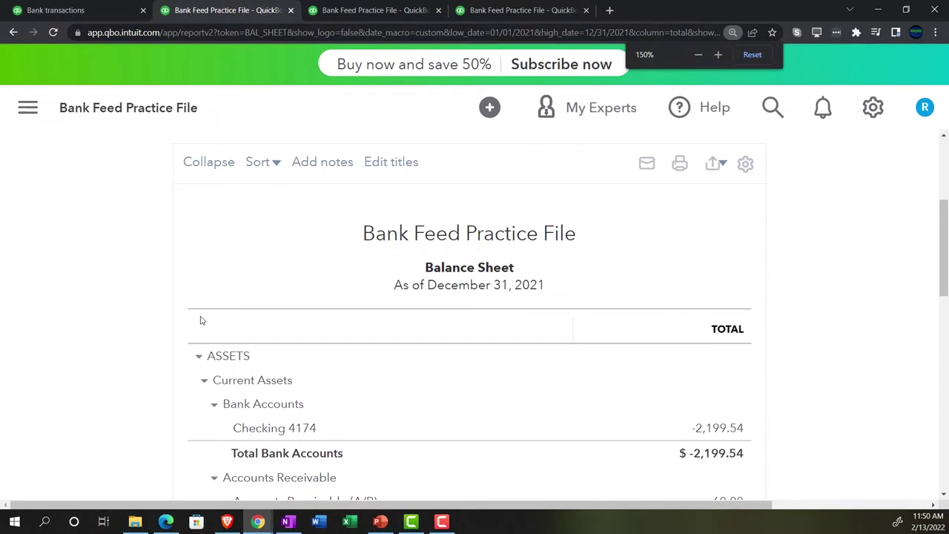
{"action": "key", "text": "ctrl+plus"}
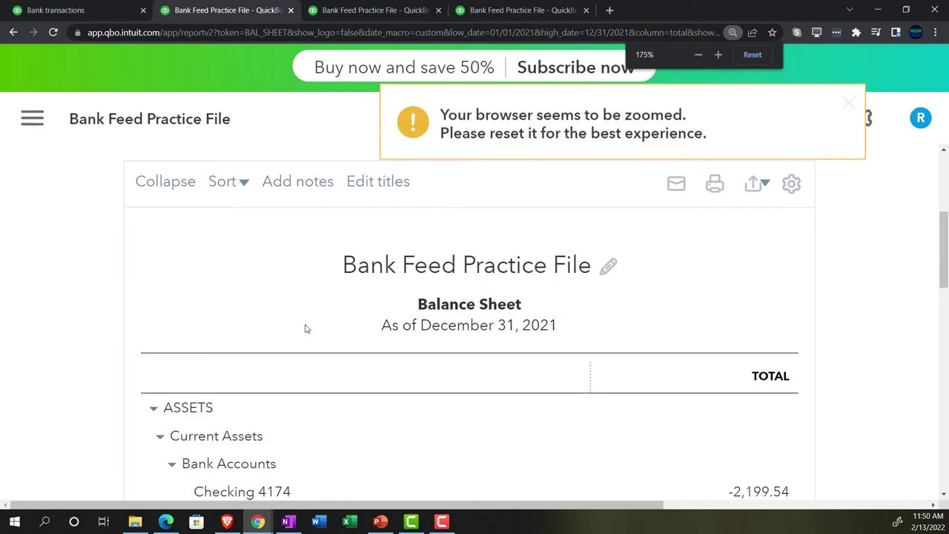
{"action": "scroll", "coordinate": [304, 328], "scroll_direction": "down", "scroll_amount": 1}
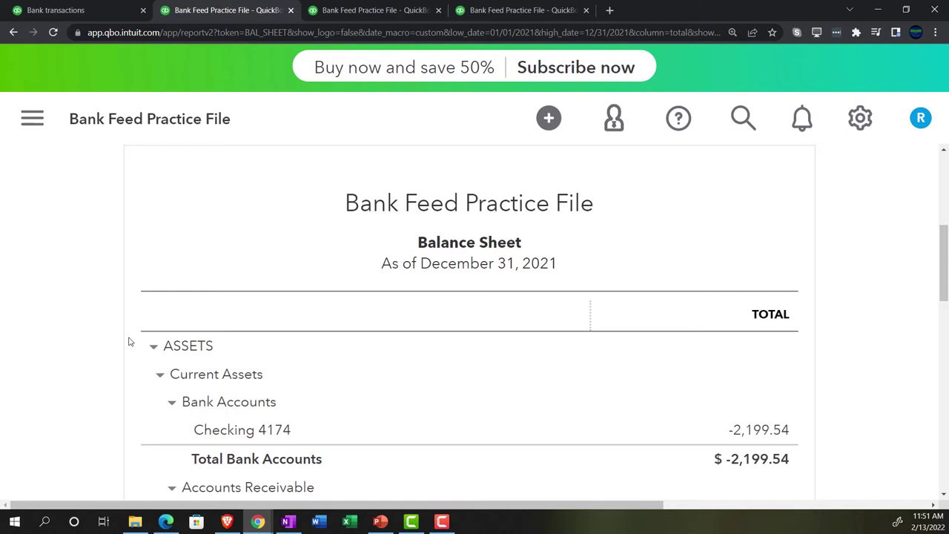
{"action": "scroll", "coordinate": [128, 341], "scroll_direction": "down", "scroll_amount": 3}
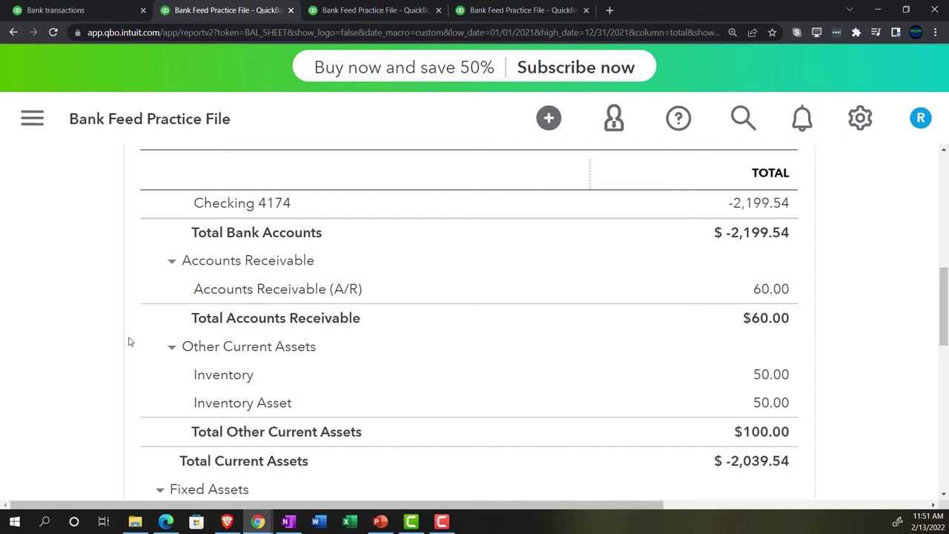
{"action": "scroll", "coordinate": [128, 341], "scroll_direction": "down", "scroll_amount": 5}
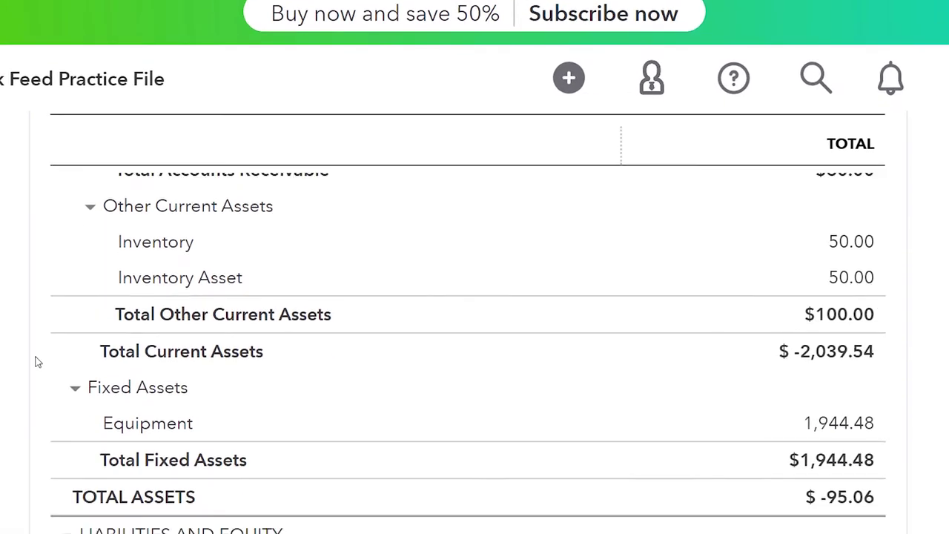
{"action": "scroll", "coordinate": [37, 361], "scroll_direction": "down", "scroll_amount": 3}
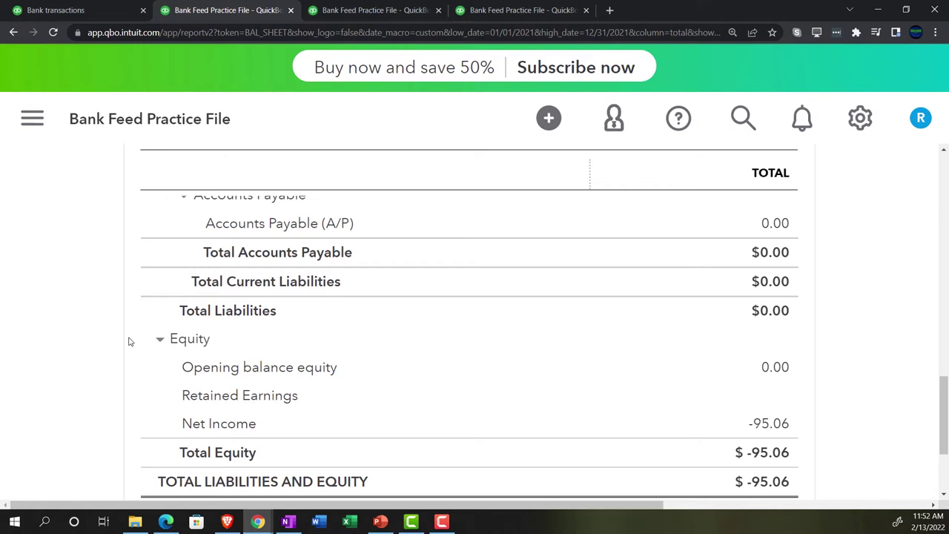
Review the Balance Sheet's current assets again, from the checking account through accounts receivable and the inventory accounts
{"action": "scroll", "coordinate": [128, 341], "scroll_direction": "up", "scroll_amount": 6}
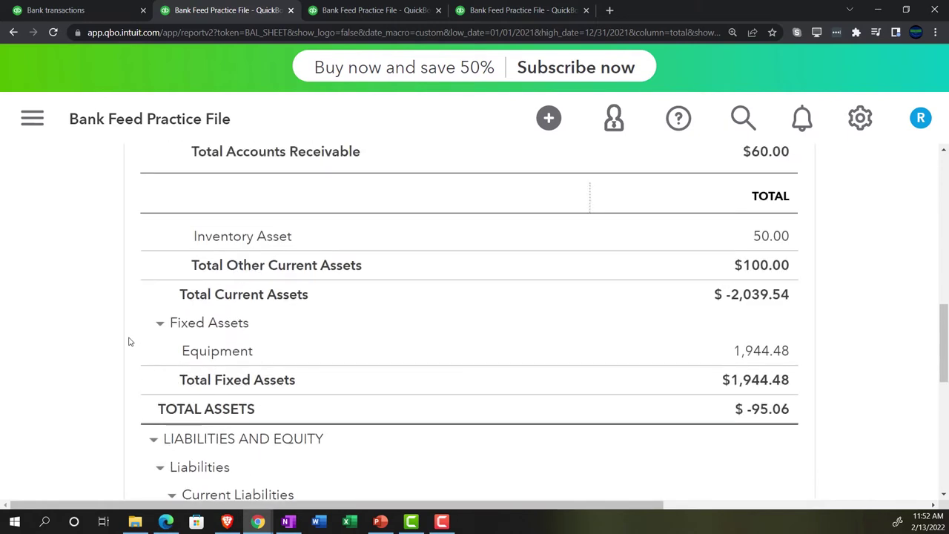
{"action": "scroll", "coordinate": [128, 341], "scroll_direction": "up", "scroll_amount": 3}
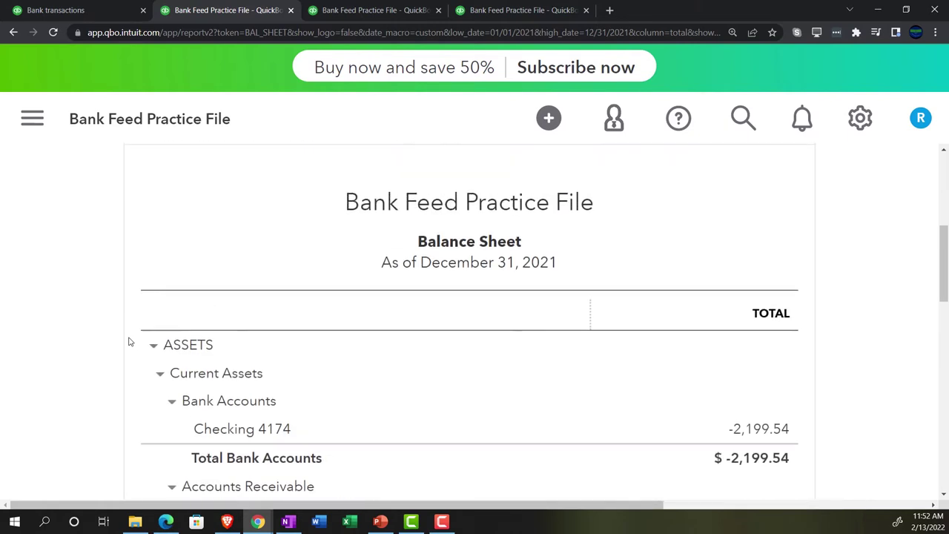
{"action": "scroll", "coordinate": [128, 341], "scroll_direction": "down", "scroll_amount": 1}
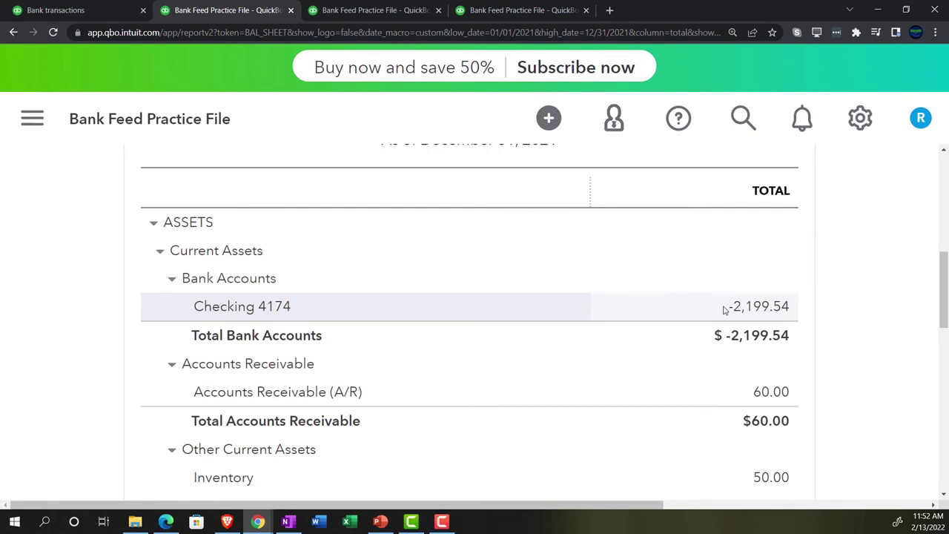
{"action": "scroll", "coordinate": [724, 310], "scroll_direction": "down", "scroll_amount": 3}
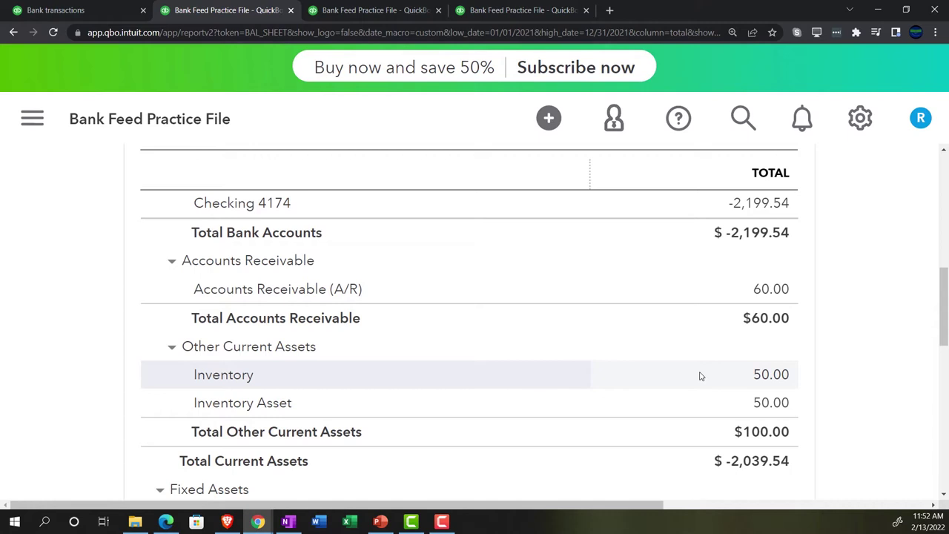
{"action": "scroll", "coordinate": [700, 376], "scroll_direction": "down", "scroll_amount": 1}
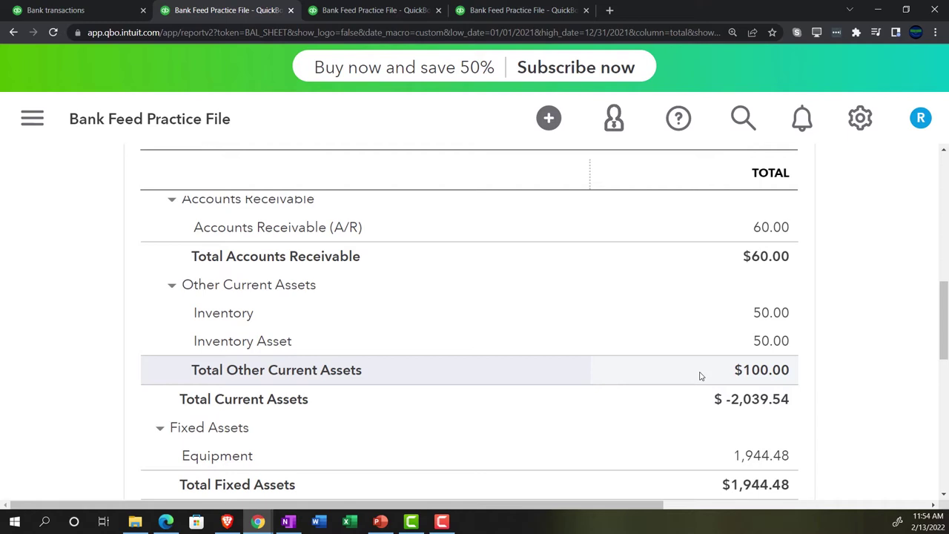
Check the Profit and Loss report's income section, and return to the Balance Sheet to examine its other current and fixed assets
{"action": "left_click", "coordinate": [415, 11]}
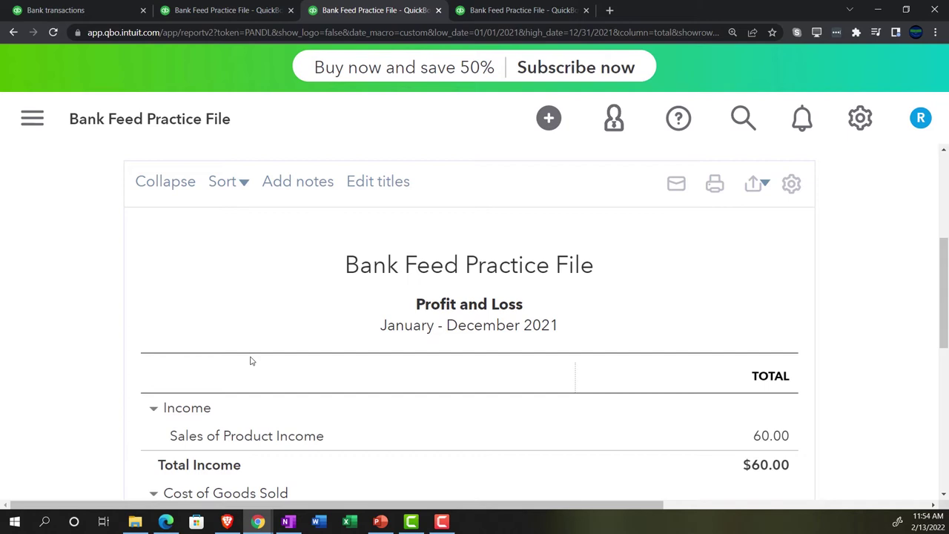
{"action": "left_click", "coordinate": [237, 13]}
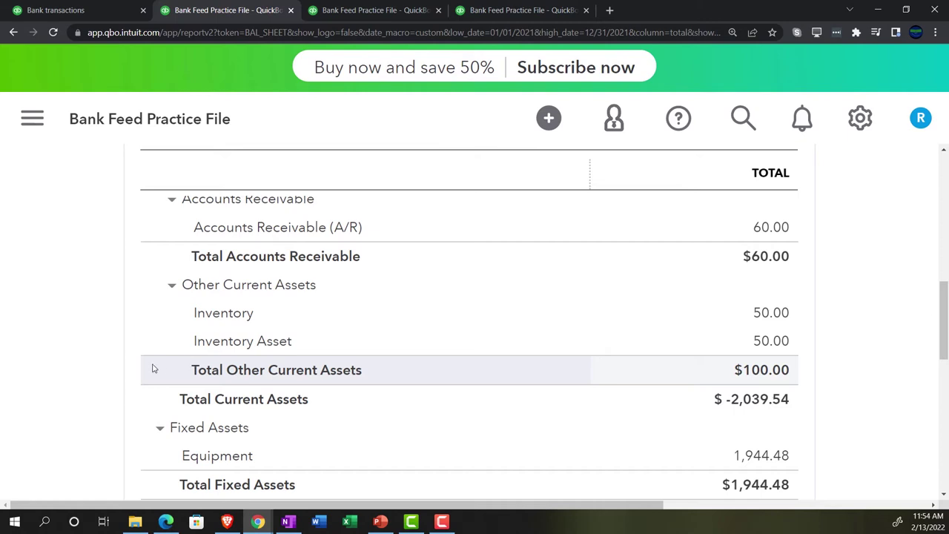
{"action": "scroll", "coordinate": [148, 371], "scroll_direction": "down", "scroll_amount": 1}
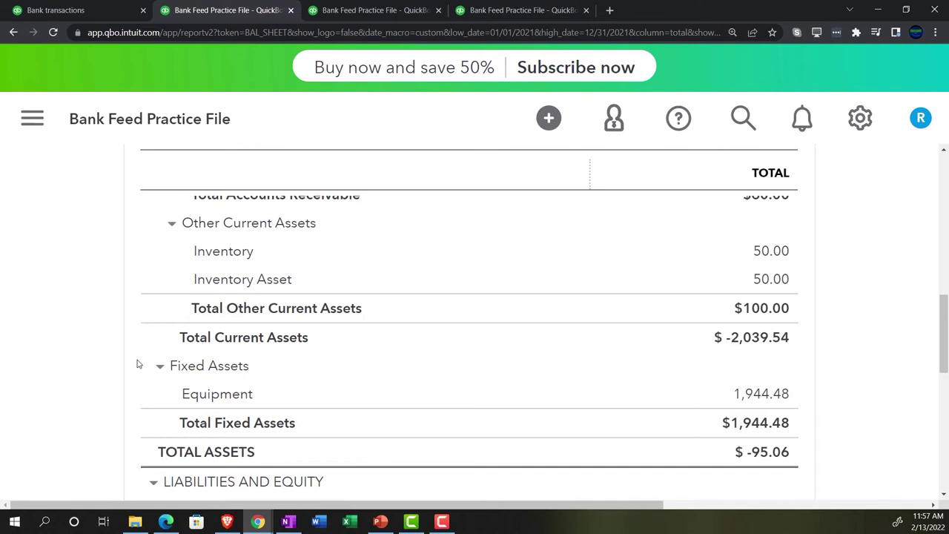
Duplicate the Bank transactions tab, reduce the copy's zoom and switch it to the accountant view
{"action": "left_click", "coordinate": [95, 12]}
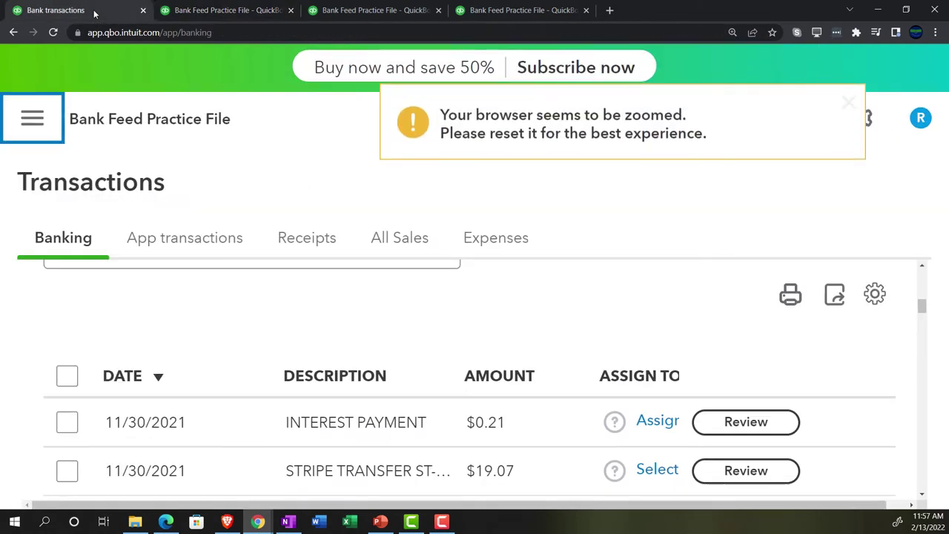
{"action": "right_click", "coordinate": [94, 13]}
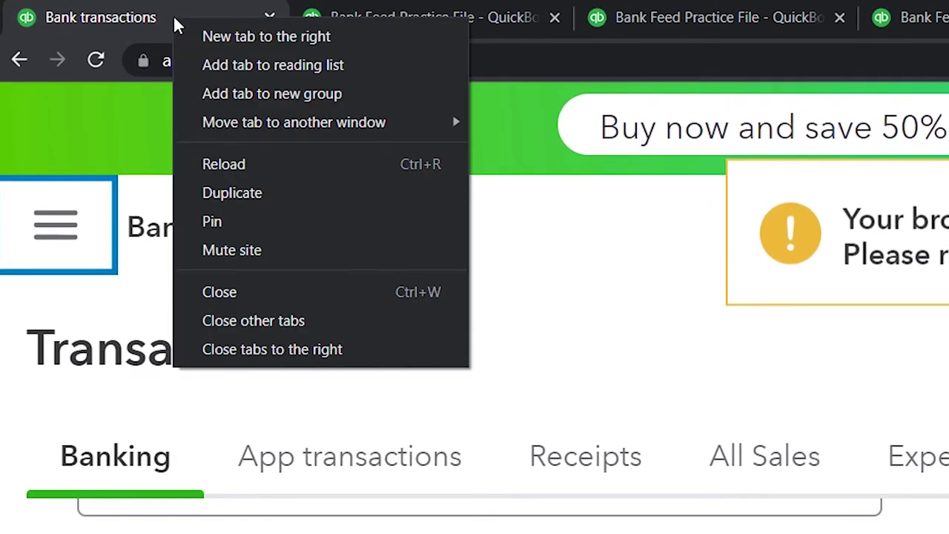
{"action": "left_click", "coordinate": [240, 193]}
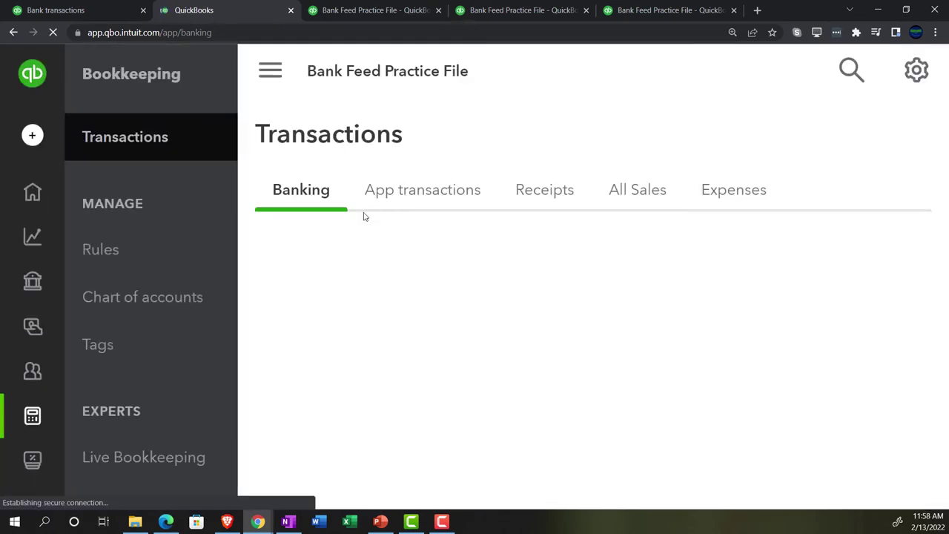
{"action": "key", "text": "ctrl+minus"}
{"action": "key", "text": "ctrl+minus"}
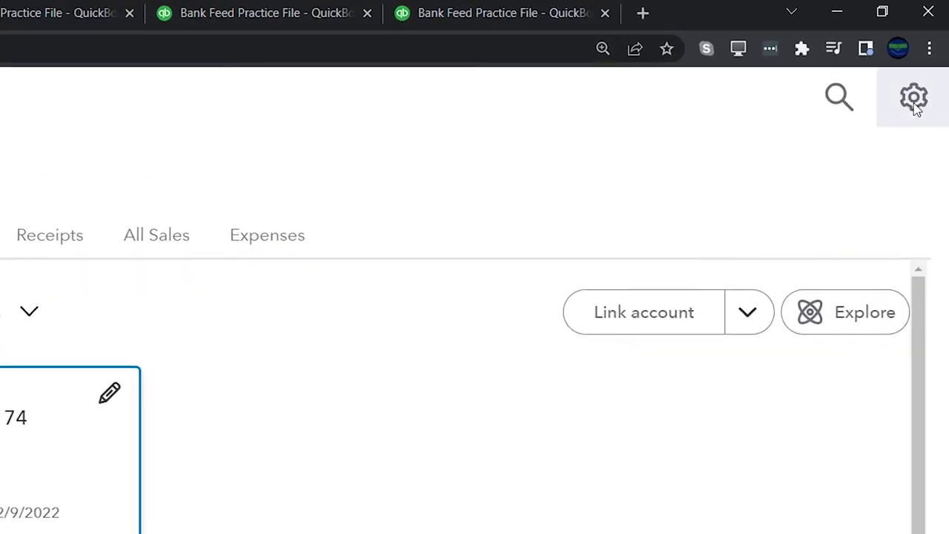
{"action": "left_click", "coordinate": [914, 102]}
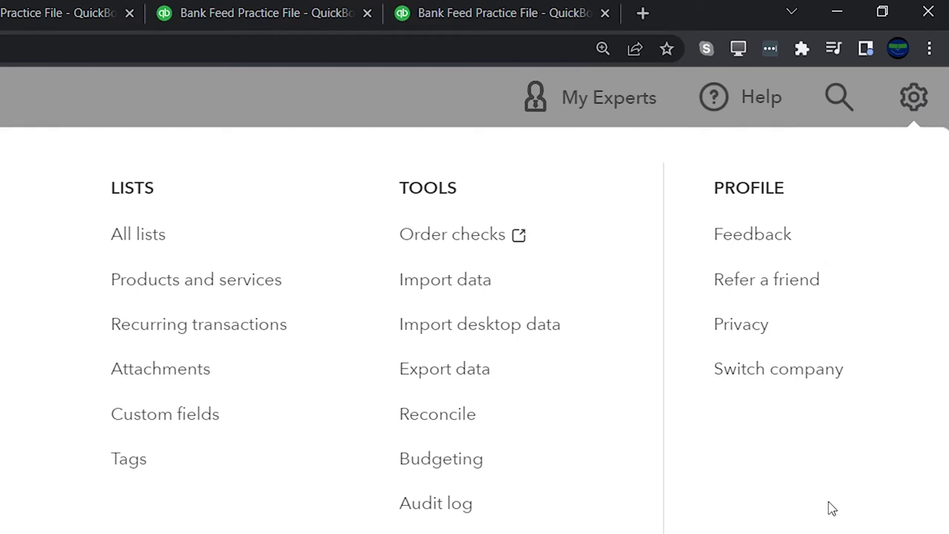
{"action": "left_click", "coordinate": [788, 362]}
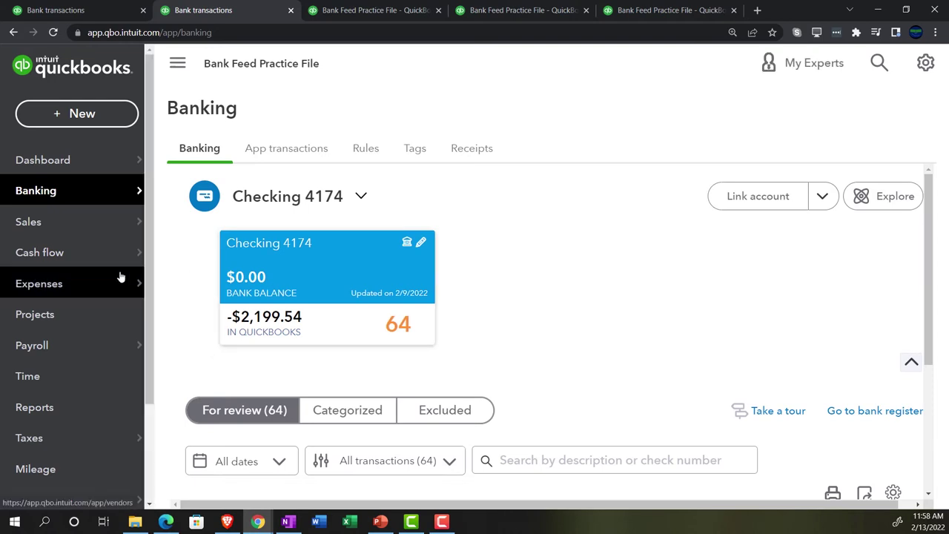
Open the chart of accounts, collapse the navigation pane and look through the existing asset accounts
{"action": "scroll", "coordinate": [100, 282], "scroll_direction": "down", "scroll_amount": 2}
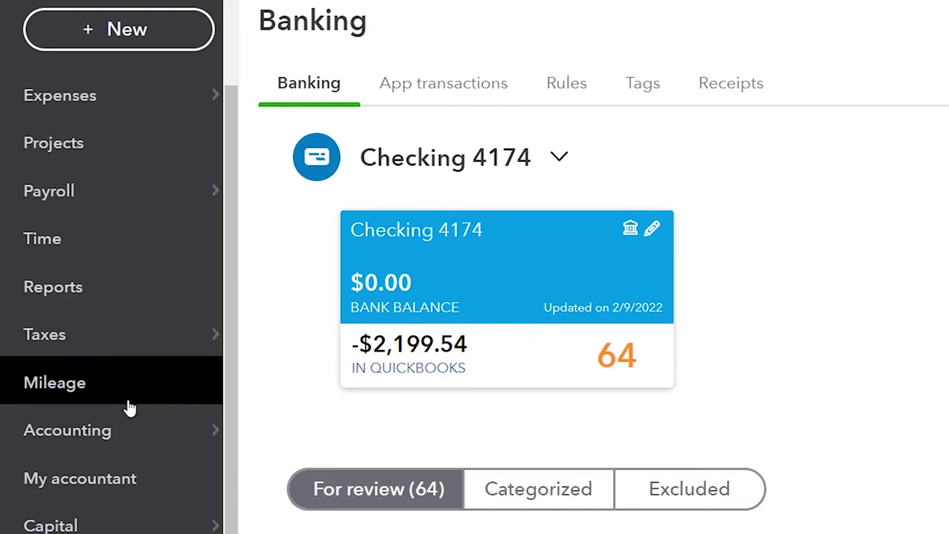
{"action": "mouse_move", "coordinate": [101, 490]}
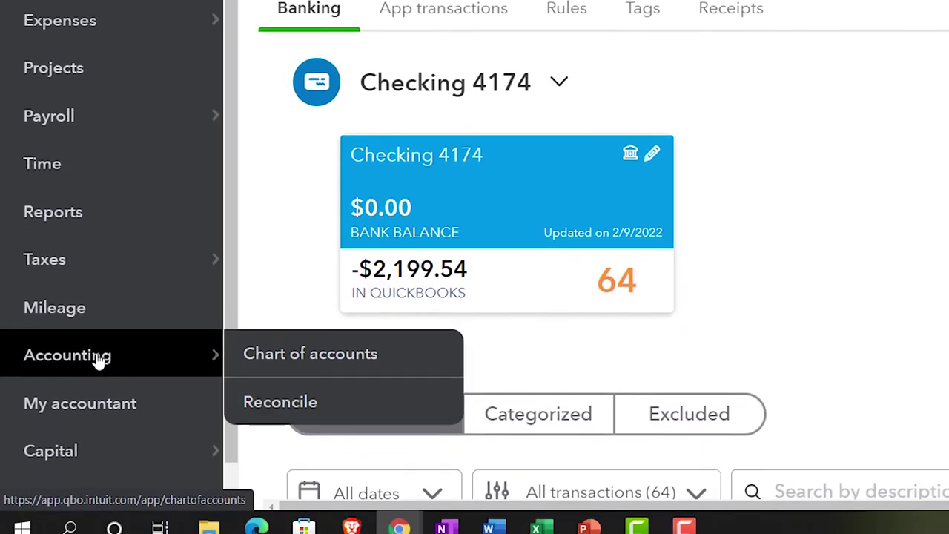
{"action": "left_click", "coordinate": [100, 354]}
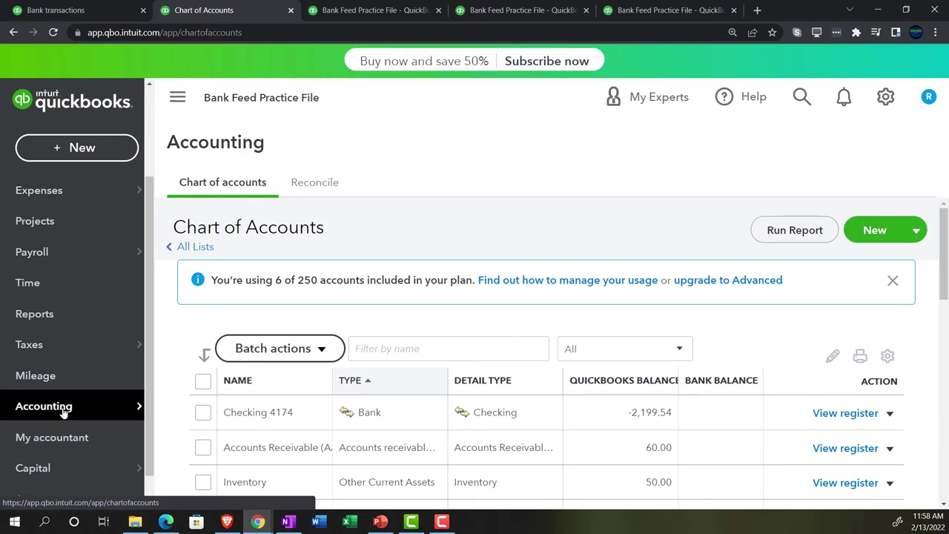
{"action": "left_click", "coordinate": [177, 97]}
{"action": "scroll", "coordinate": [261, 370], "scroll_direction": "down", "scroll_amount": 3}
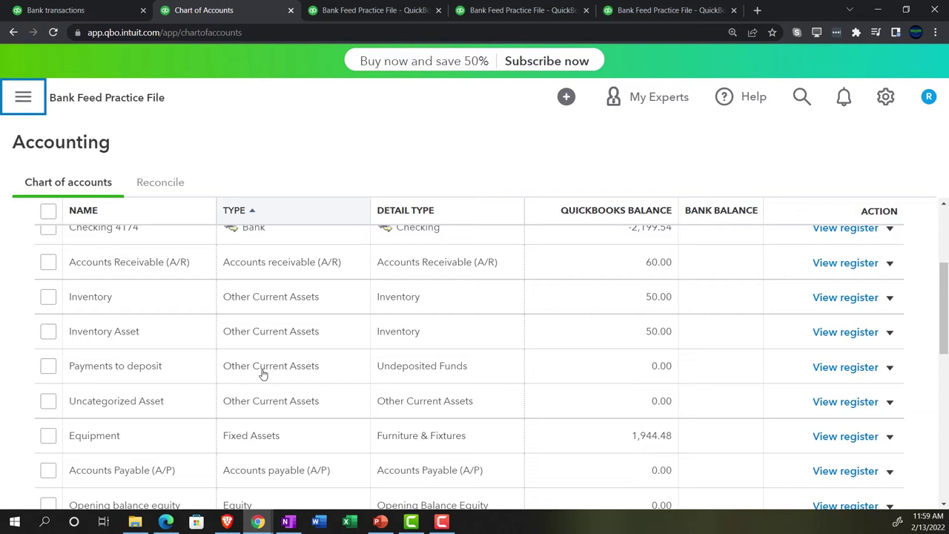
{"action": "scroll", "coordinate": [263, 374], "scroll_direction": "up", "scroll_amount": 1}
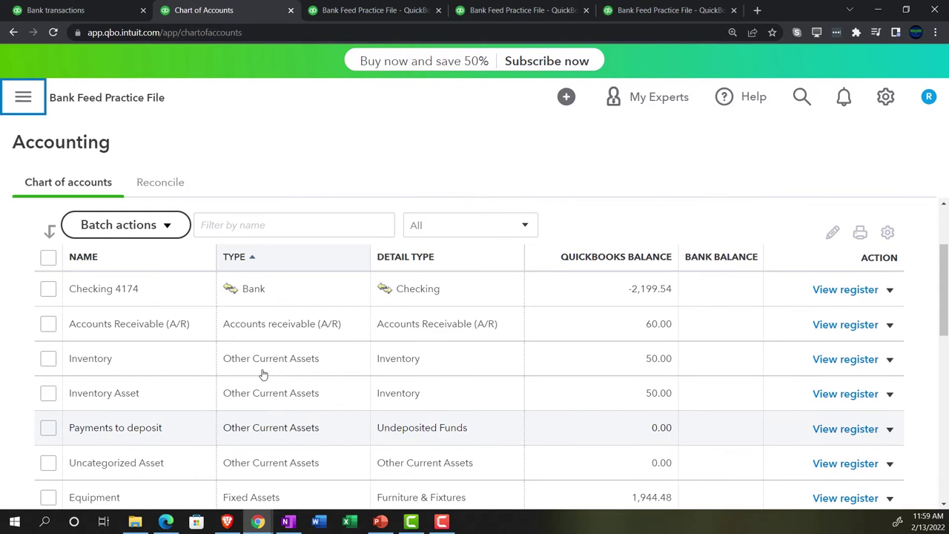
{"action": "scroll", "coordinate": [263, 374], "scroll_direction": "up", "scroll_amount": 1}
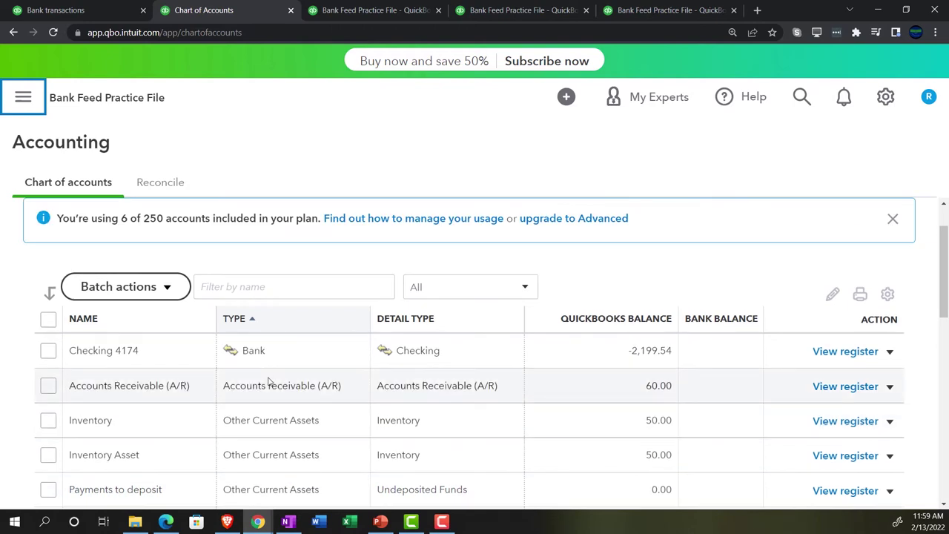
{"action": "scroll", "coordinate": [286, 386], "scroll_direction": "up", "scroll_amount": 1}
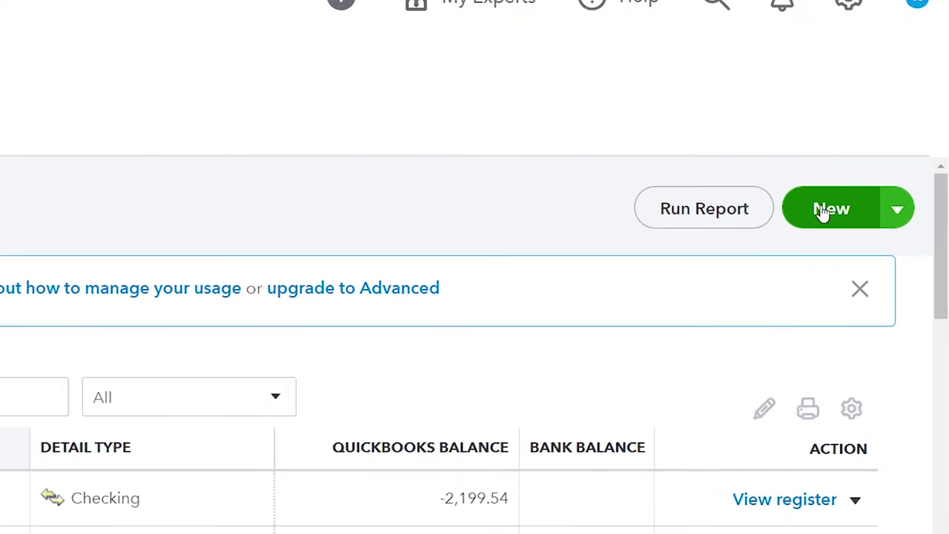
Start a new account with account type Other Current Assets and detail type Investments - Other
{"action": "left_click", "coordinate": [796, 202]}
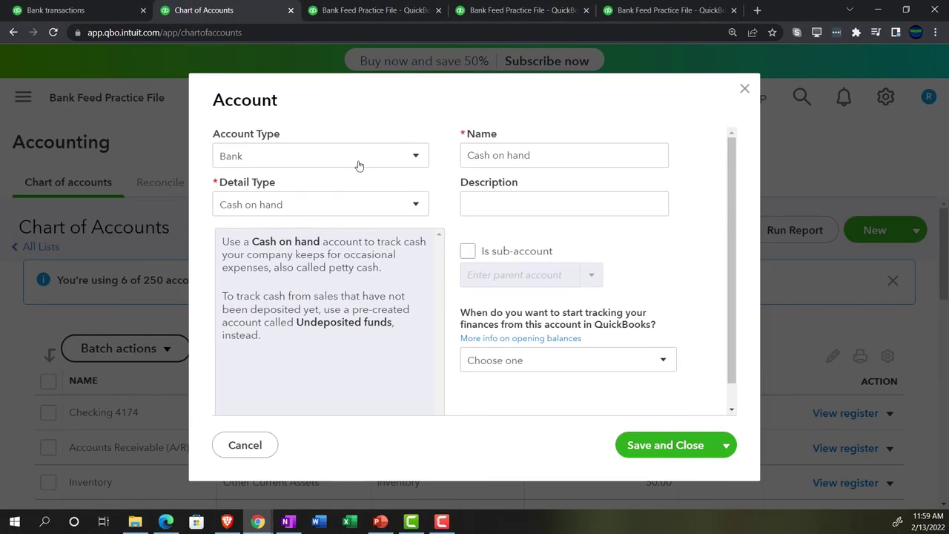
{"action": "left_click", "coordinate": [358, 162]}
{"action": "left_click", "coordinate": [281, 207]}
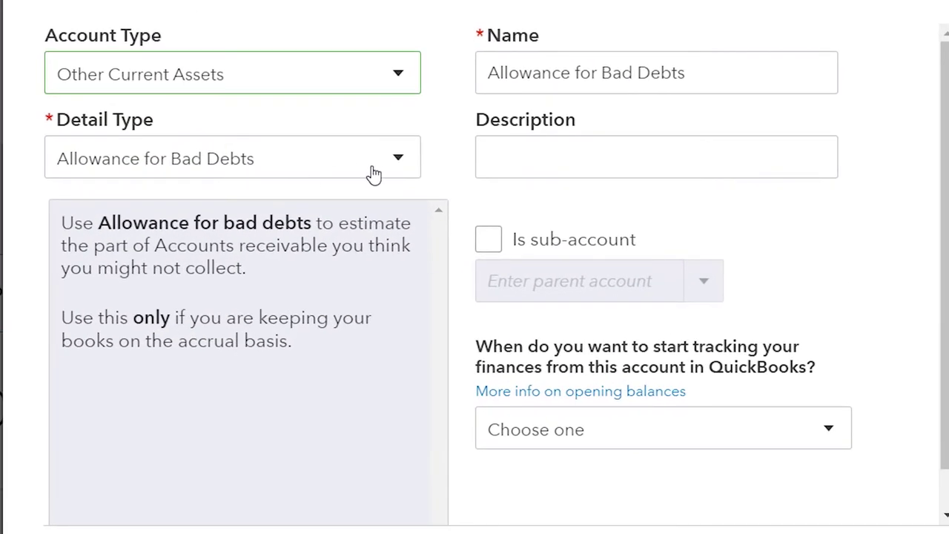
{"action": "left_click", "coordinate": [373, 173]}
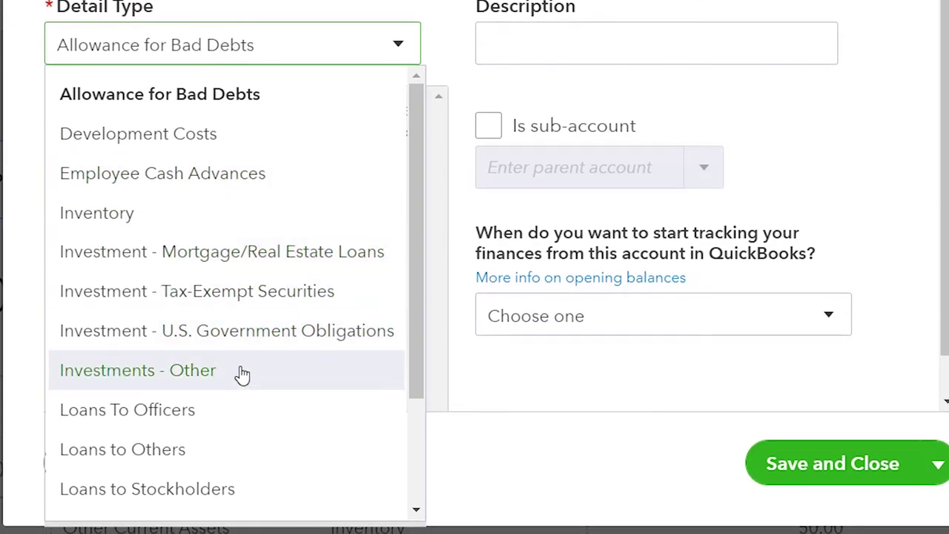
{"action": "left_click", "coordinate": [241, 371]}
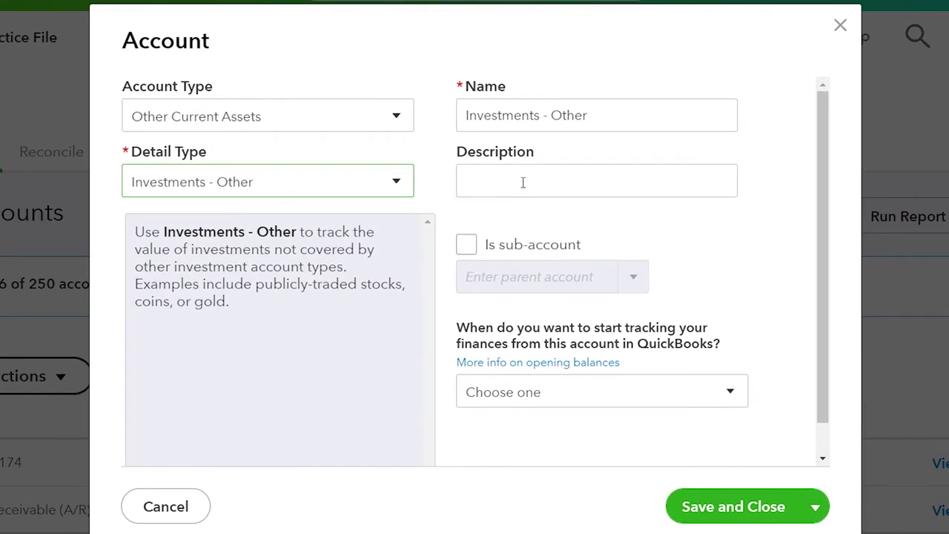
Shorten the new account's name to Investments and save the account
{"action": "triple_click", "coordinate": [635, 80]}
{"action": "left_click", "coordinate": [623, 115]}
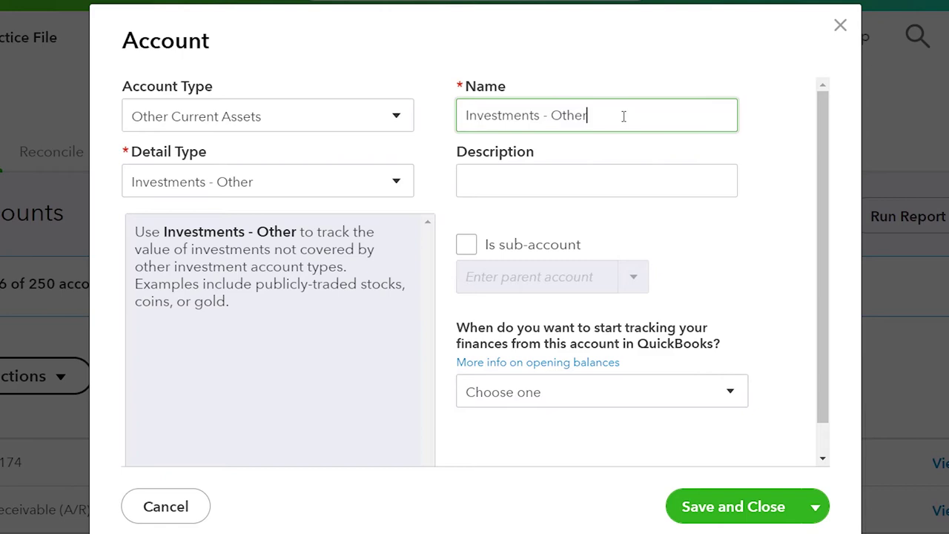
{"action": "key", "text": "BackSpace"}
{"action": "key", "text": "BackSpace"}
{"action": "key", "text": "BackSpace"}
{"action": "key", "text": "BackSpace"}
{"action": "key", "text": "BackSpace"}
{"action": "left_click", "coordinate": [396, 119]}
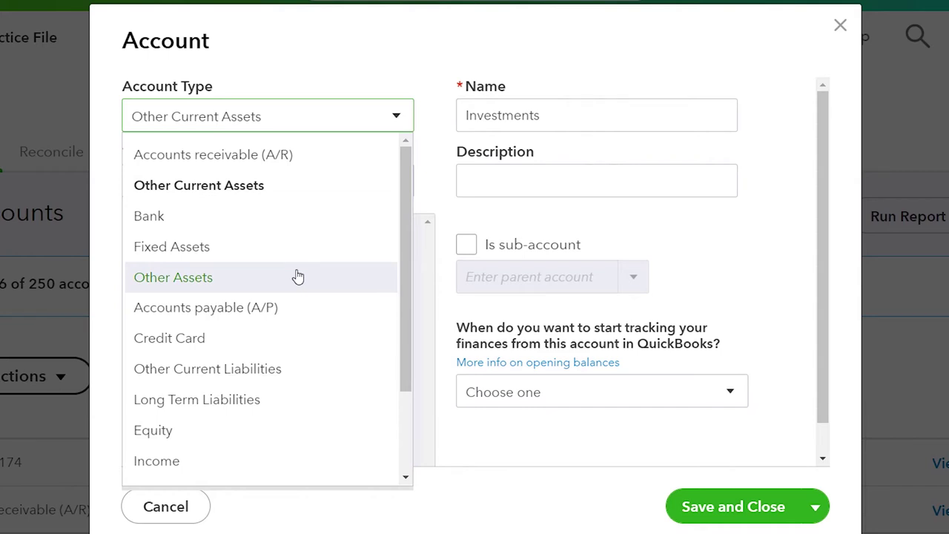
{"action": "left_click", "coordinate": [565, 121]}
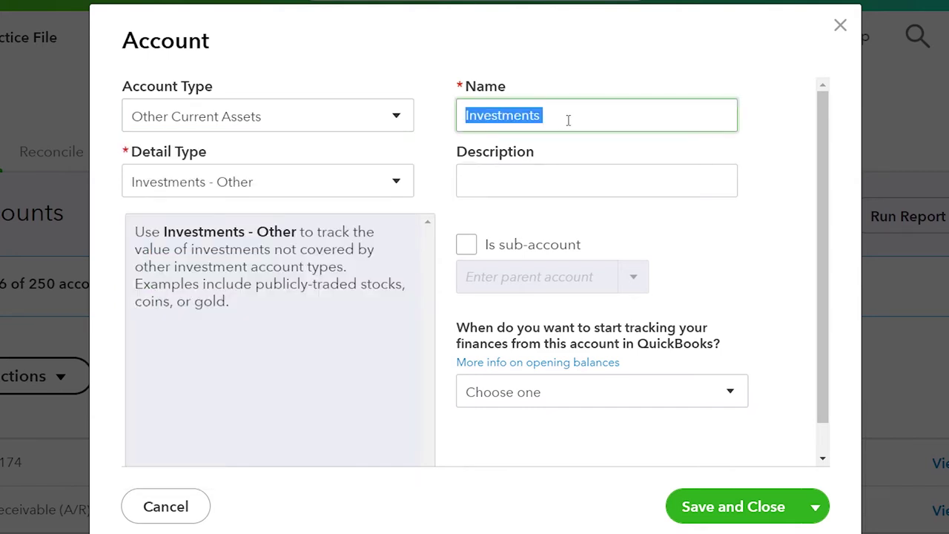
{"action": "left_click", "coordinate": [692, 512]}
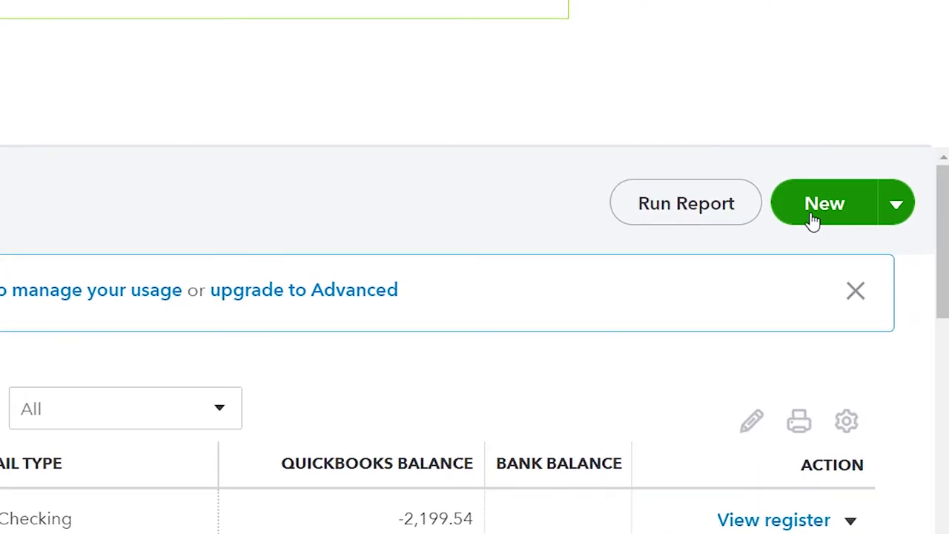
Start a second account, choosing Other Current Assets as its type and Investments - Other as its detail type
{"action": "left_click", "coordinate": [813, 215]}
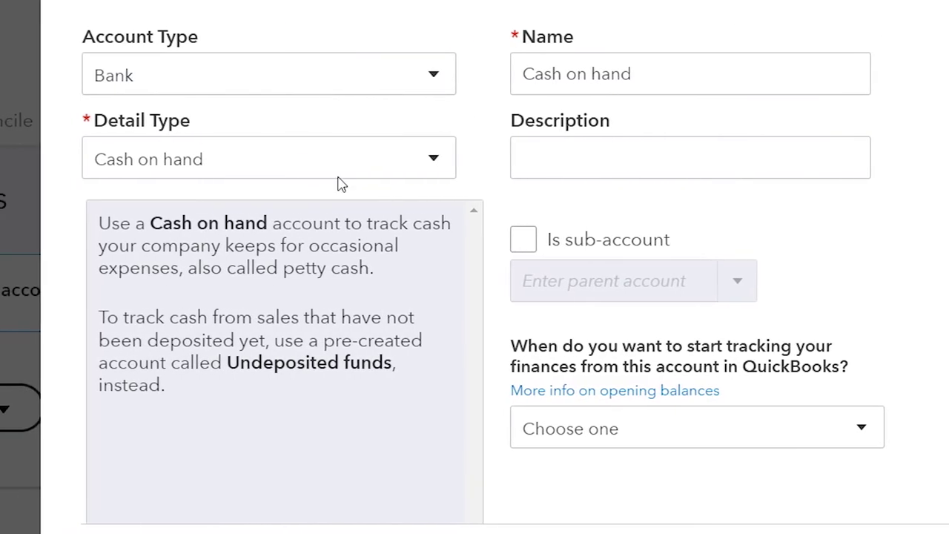
{"action": "left_click", "coordinate": [256, 81]}
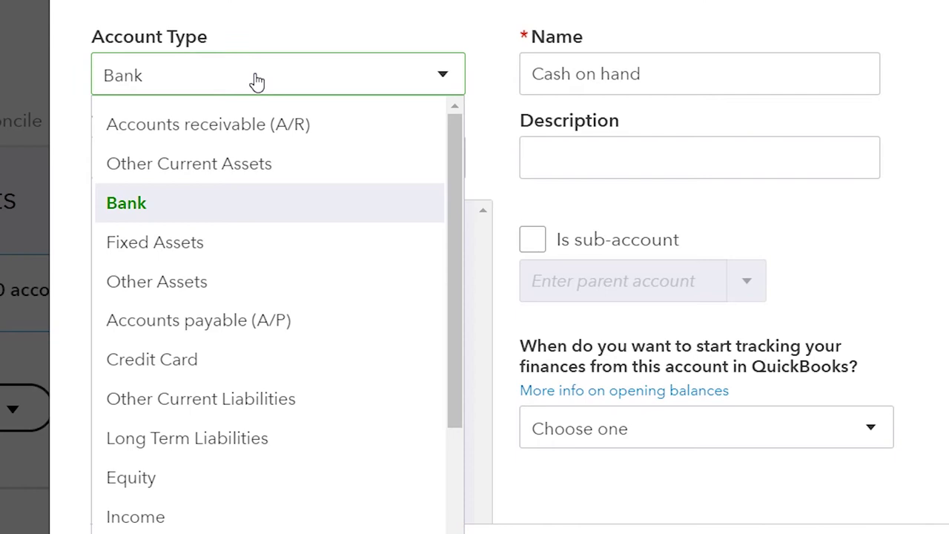
{"action": "left_click", "coordinate": [237, 164]}
{"action": "left_click", "coordinate": [240, 166]}
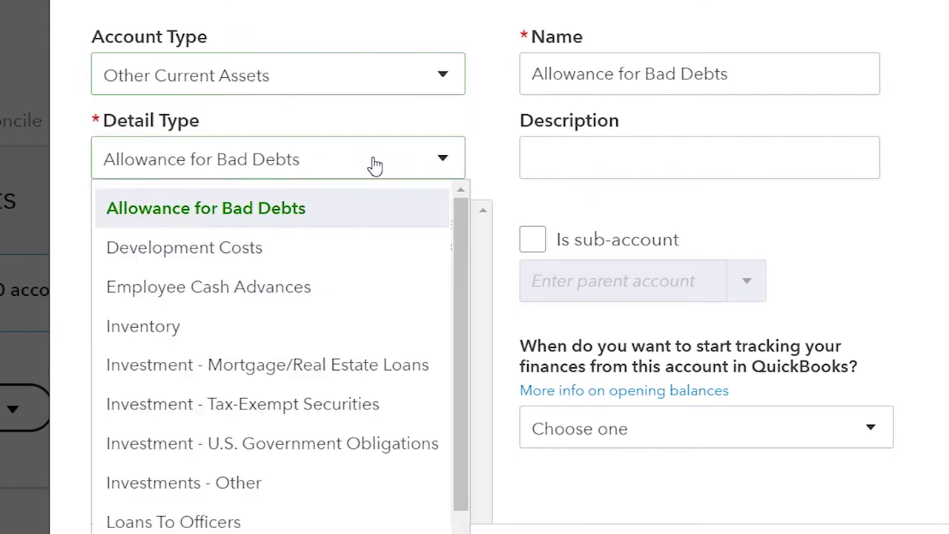
{"action": "left_click", "coordinate": [269, 371]}
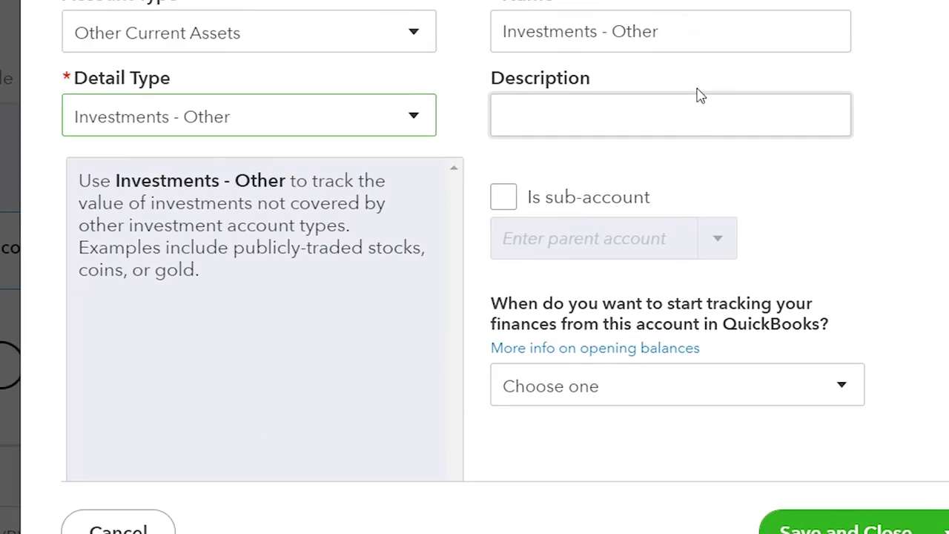
Replace the default account name with Bank of America Investments
{"action": "left_click_drag", "start_coordinate": [618, 143], "coordinate": [426, 140]}
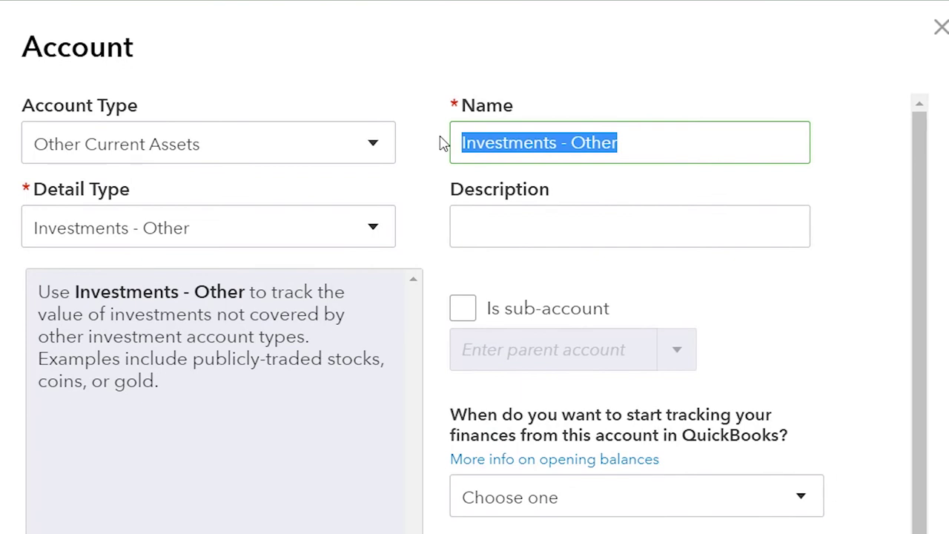
{"action": "type", "text": "Bank of "}
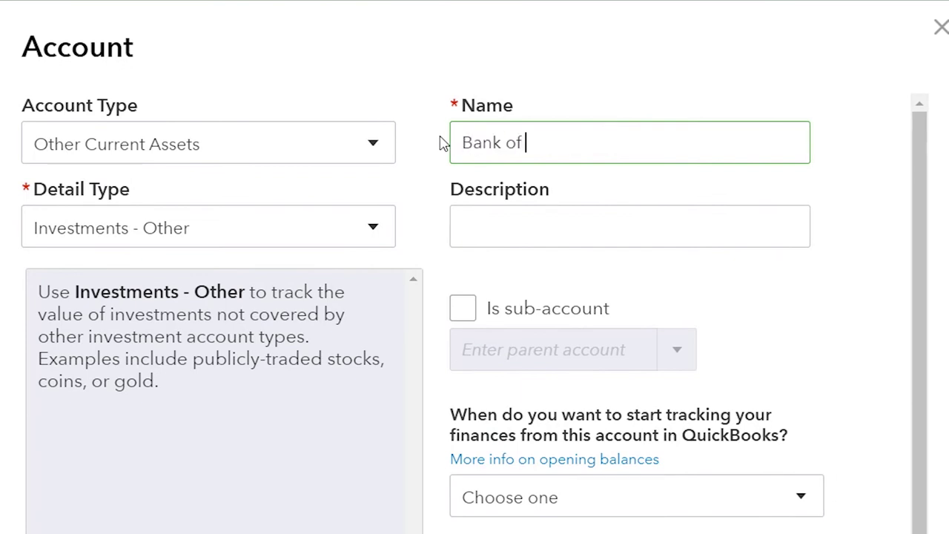
{"action": "type", "text": "America Investment"}
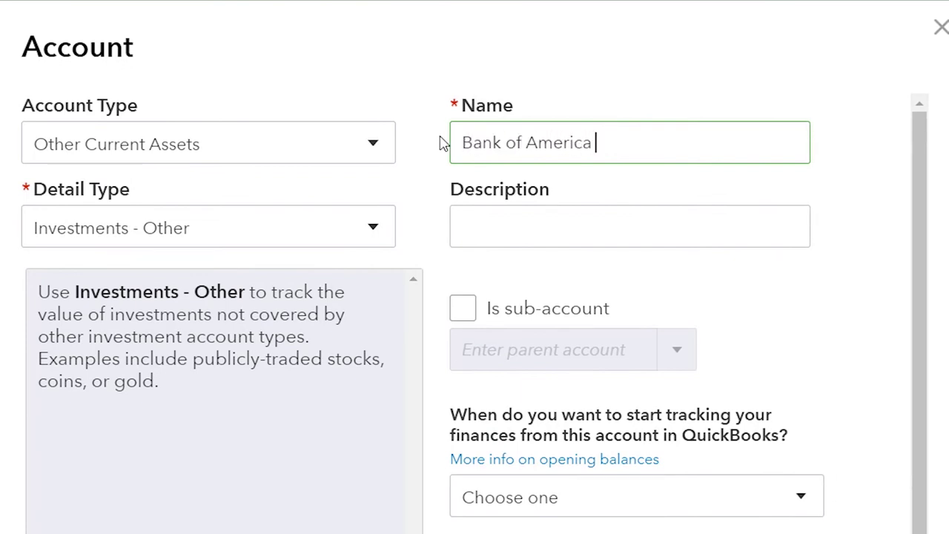
{"action": "type", "text": "s"}
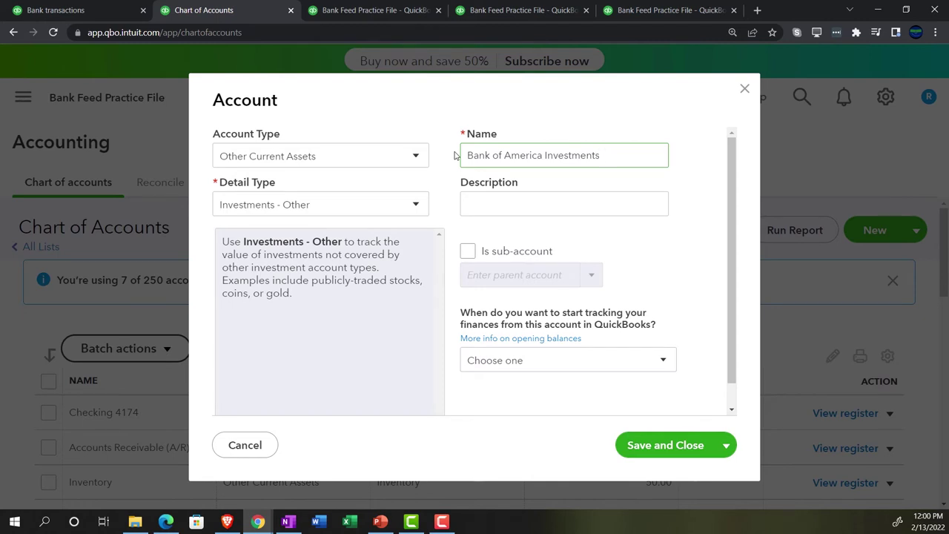
Make Bank of America Investments a sub-account of Investments, save it and check its place in the chart of accounts
{"action": "left_click", "coordinate": [469, 253]}
{"action": "left_click", "coordinate": [481, 275]}
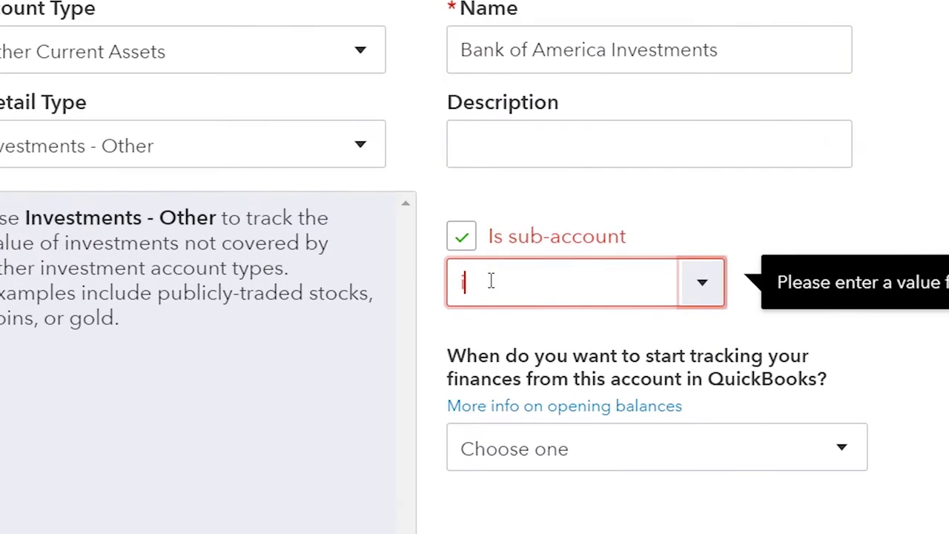
{"action": "type", "text": "inv"}
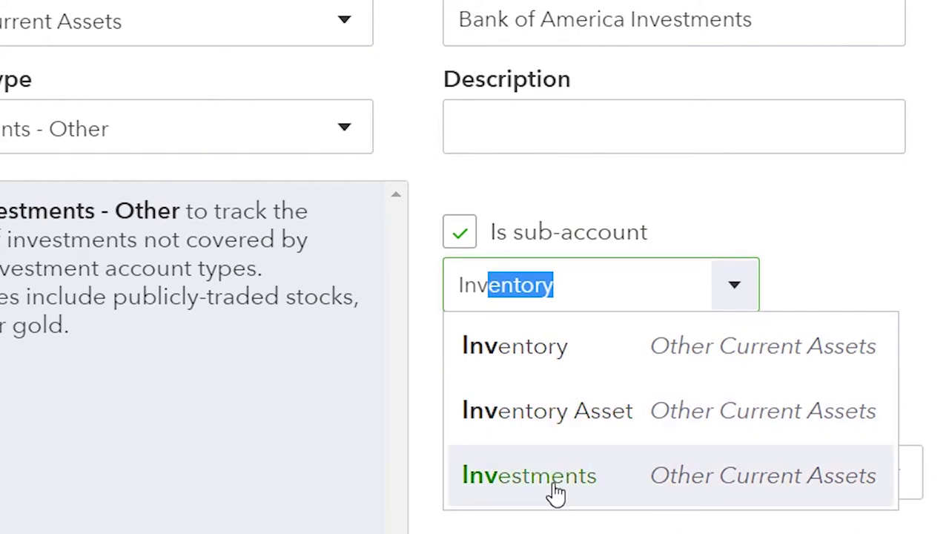
{"action": "left_click", "coordinate": [555, 491]}
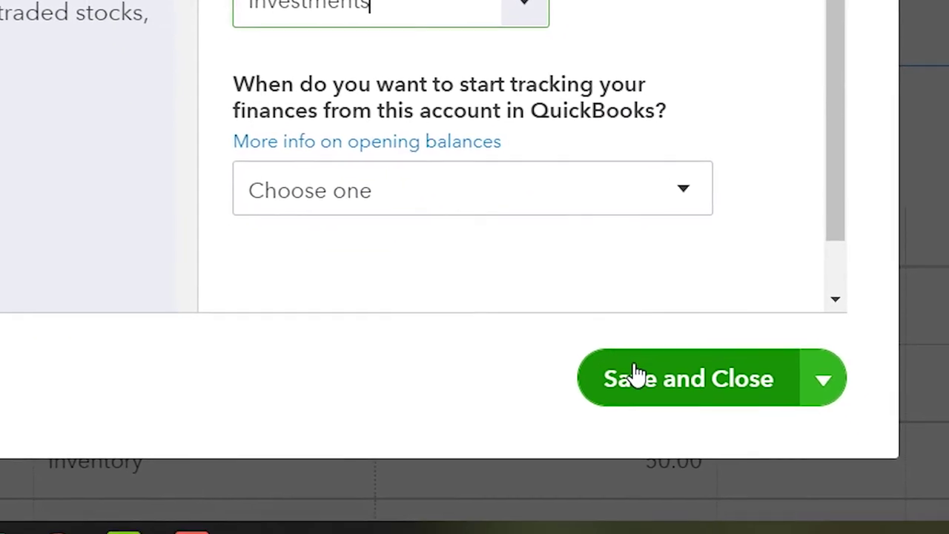
{"action": "left_click", "coordinate": [635, 373]}
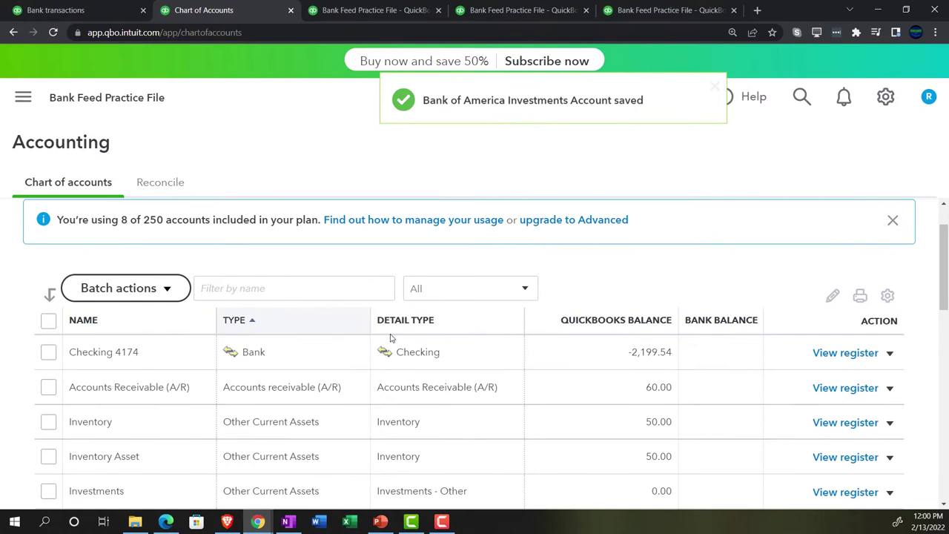
{"action": "scroll", "coordinate": [391, 338], "scroll_direction": "down", "scroll_amount": 5}
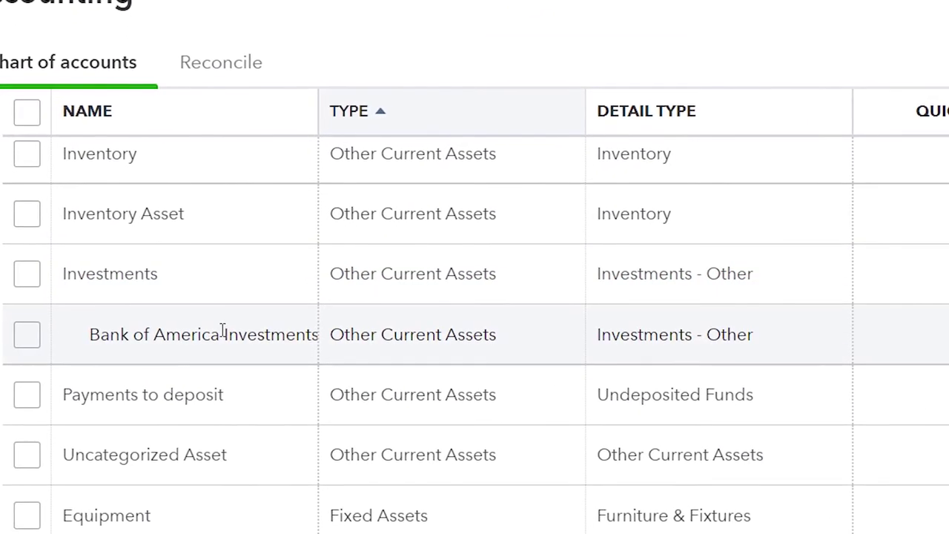
Start a third account, setting its type to Other Current Assets and its detail type to Investments - Other
{"action": "scroll", "coordinate": [224, 331], "scroll_direction": "up", "scroll_amount": 5}
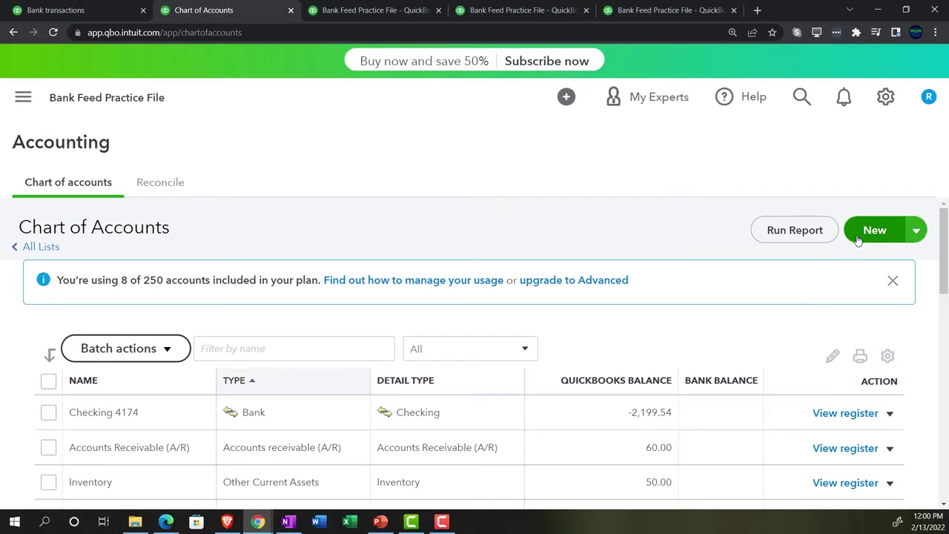
{"action": "left_click", "coordinate": [857, 238]}
{"action": "left_click", "coordinate": [420, 158]}
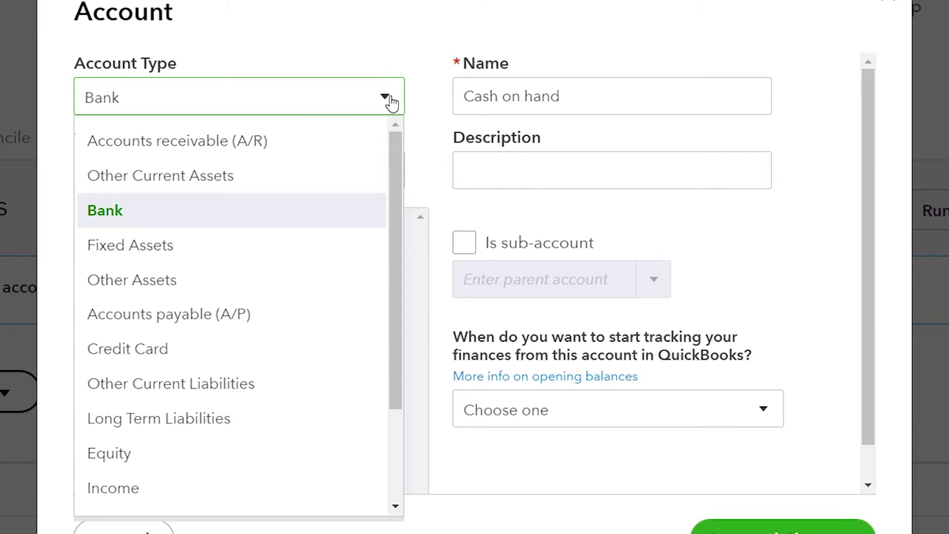
{"action": "left_click", "coordinate": [233, 176]}
{"action": "left_click", "coordinate": [323, 182]}
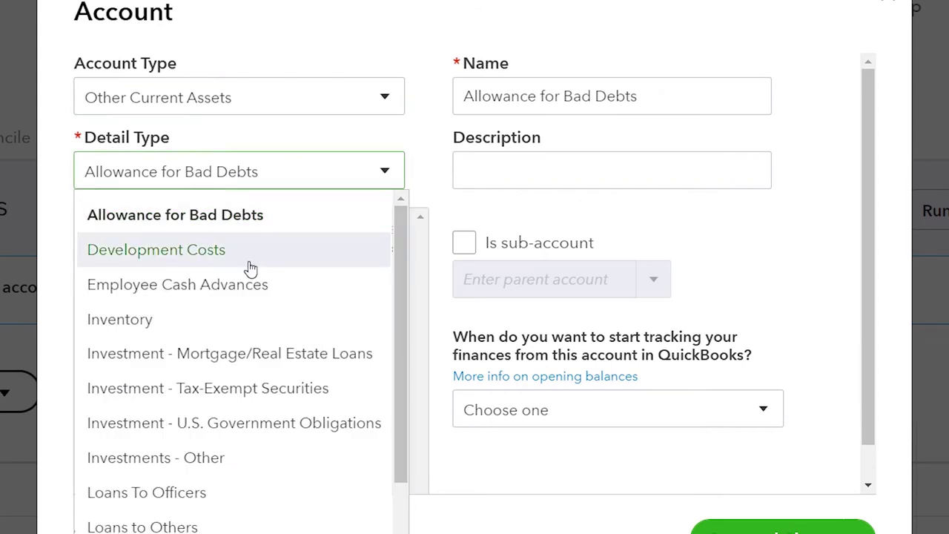
{"action": "left_click", "coordinate": [213, 457]}
Name the third account Primerica, correcting the spelling
{"action": "left_click_drag", "start_coordinate": [620, 96], "coordinate": [453, 95]}
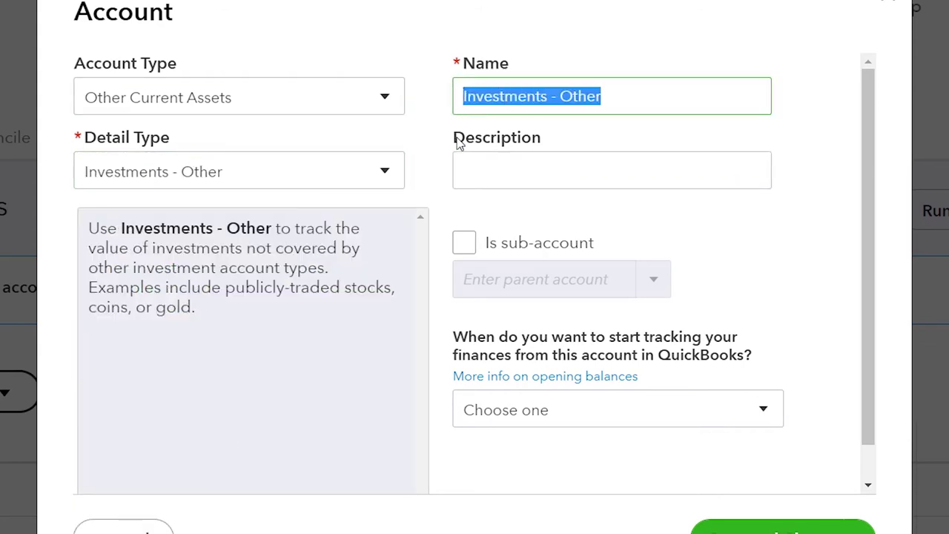
{"action": "type", "text": "Primarica"}
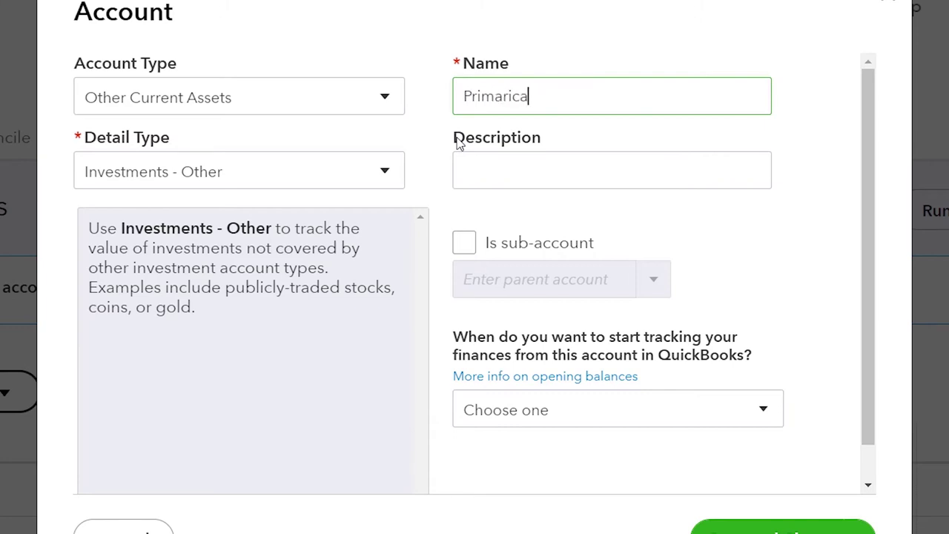
{"action": "right_click", "coordinate": [496, 91]}
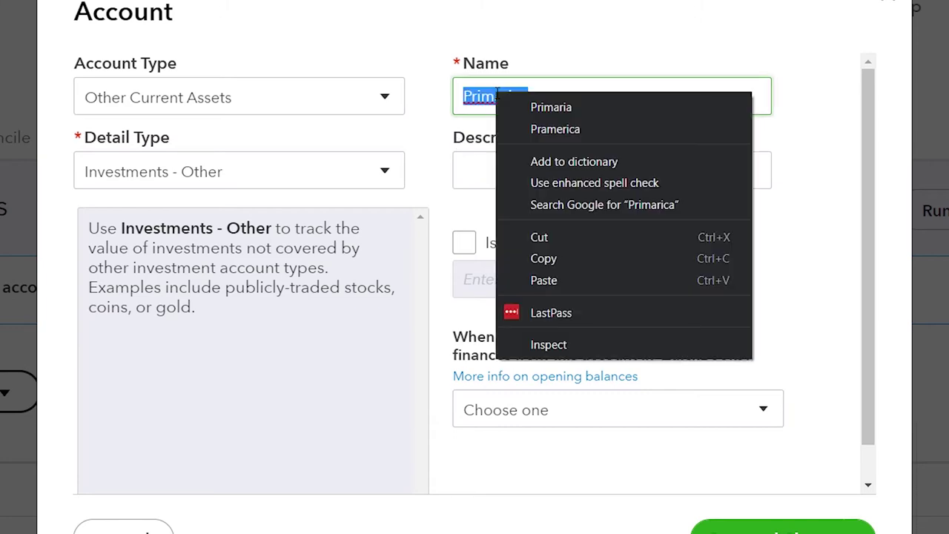
{"action": "left_click", "coordinate": [521, 107]}
{"action": "double_click", "coordinate": [546, 106]}
{"action": "type", "text": "Primariac"}
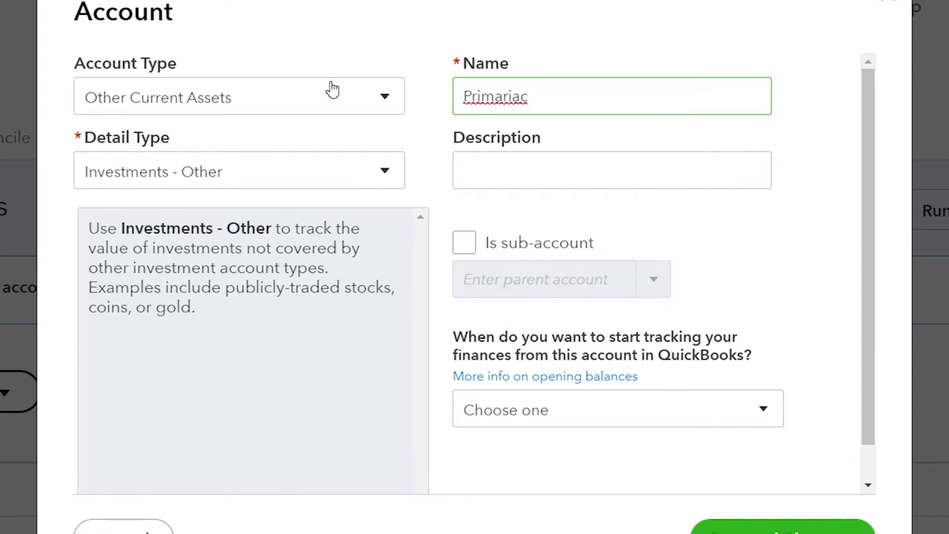
{"action": "key", "text": "BackSpace"}
{"action": "key", "text": "BackSpace"}
{"action": "key", "text": "BackSpace"}
{"action": "key", "text": "BackSpace"}
{"action": "key", "text": "BackSpace"}
{"action": "type", "text": "erica"}
Make Primerica a sub-account of Investments, save it and check it among the investment accounts in the list
{"action": "left_click", "coordinate": [465, 246]}
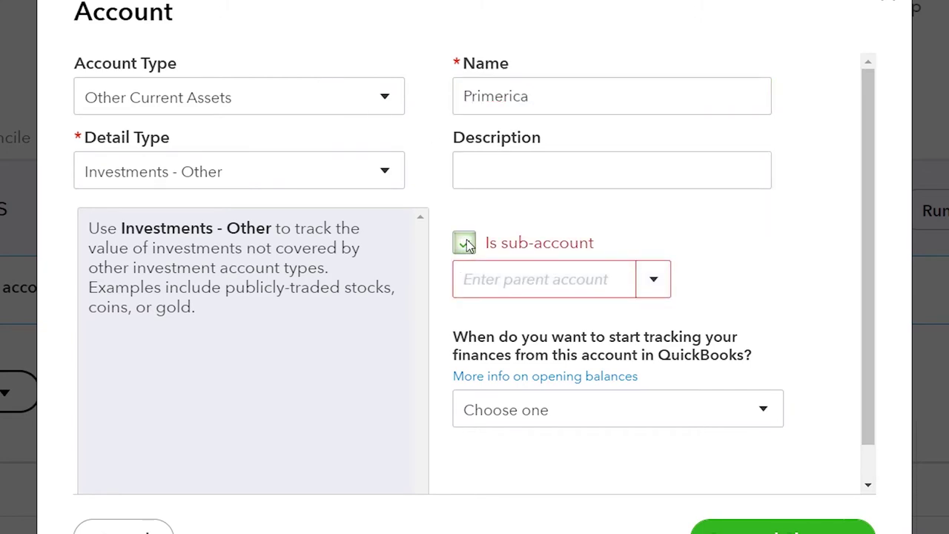
{"action": "left_click", "coordinate": [526, 276]}
{"action": "type", "text": "inve"}
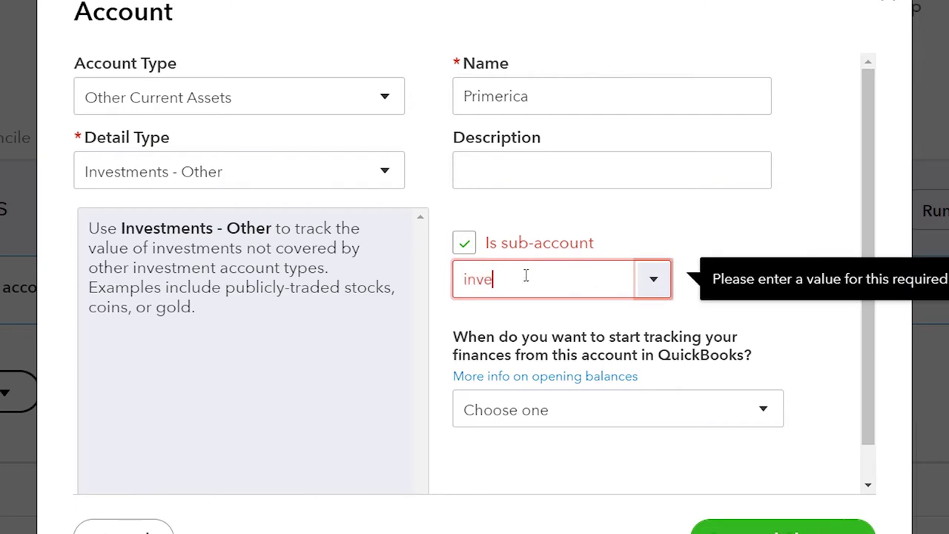
{"action": "key", "text": "Down"}
{"action": "key", "text": "Down"}
{"action": "key", "text": "Down"}
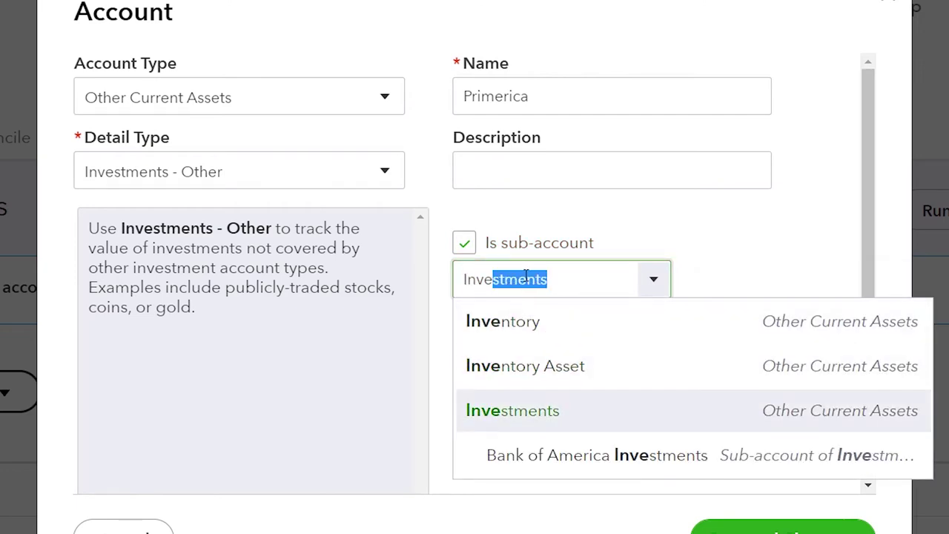
{"action": "key", "text": "Return"}
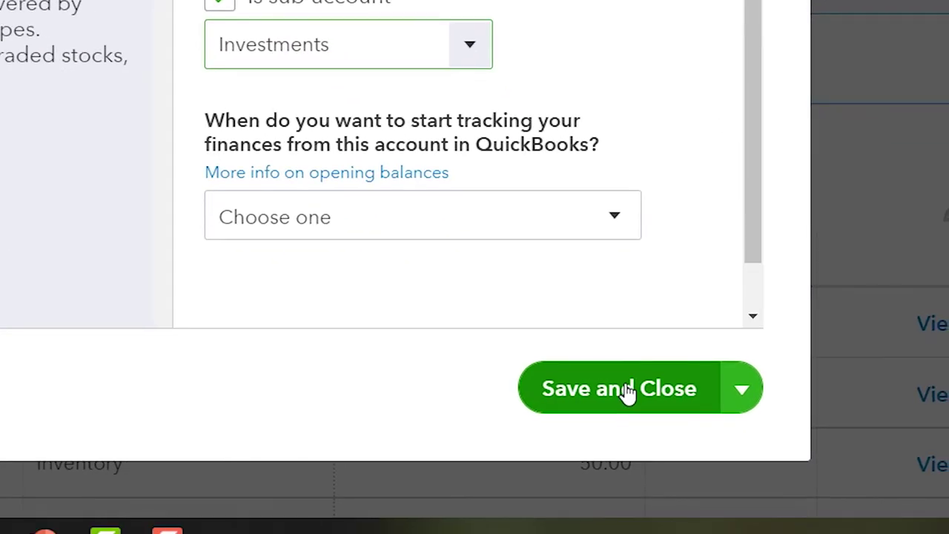
{"action": "left_click", "coordinate": [626, 389]}
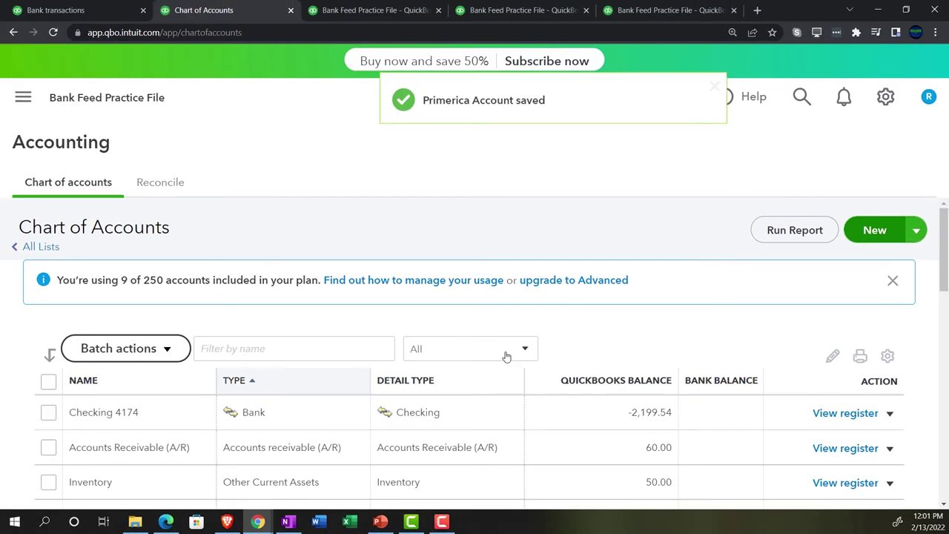
{"action": "scroll", "coordinate": [506, 356], "scroll_direction": "down", "scroll_amount": 3}
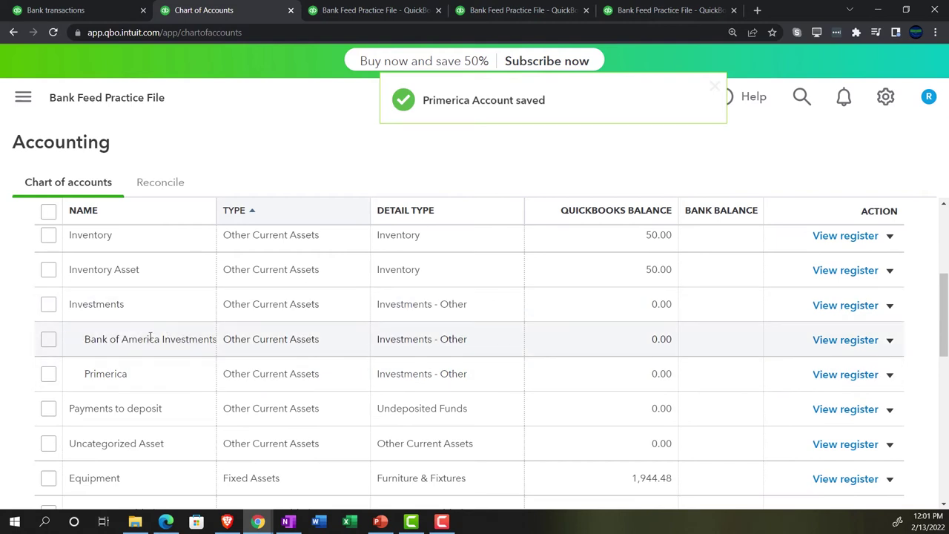
{"action": "scroll", "coordinate": [149, 336], "scroll_direction": "down", "scroll_amount": 1}
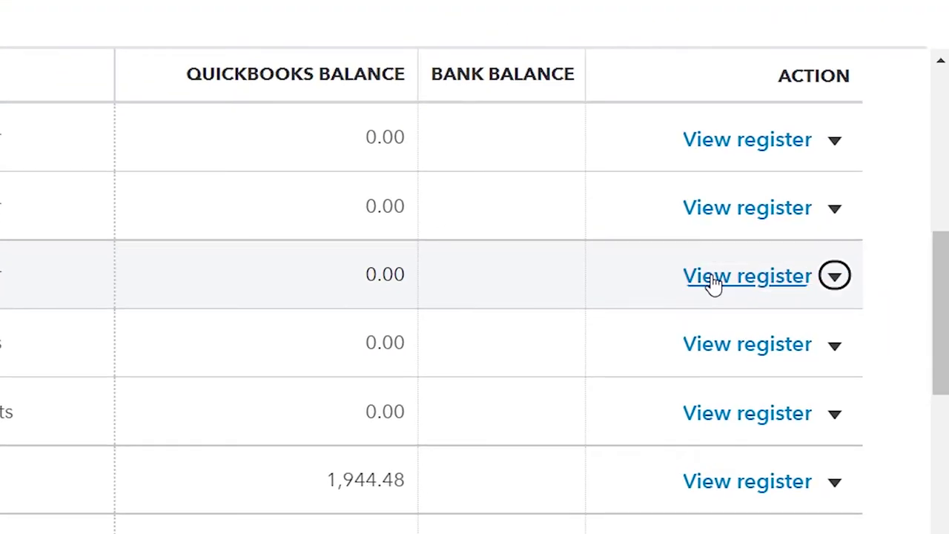
Open the Primerica account's register, dismiss the register basics tip and start a new journal entry
{"action": "left_click", "coordinate": [712, 281]}
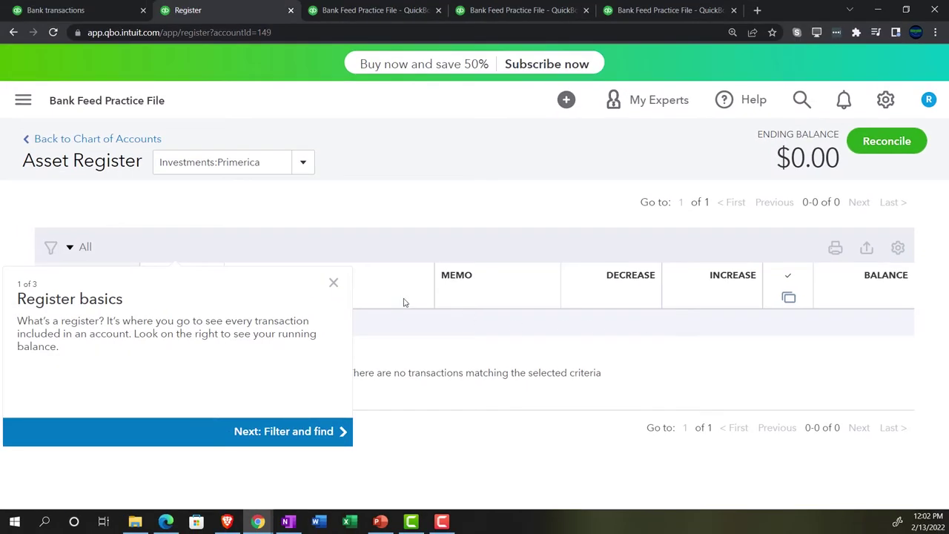
{"action": "left_click", "coordinate": [334, 285]}
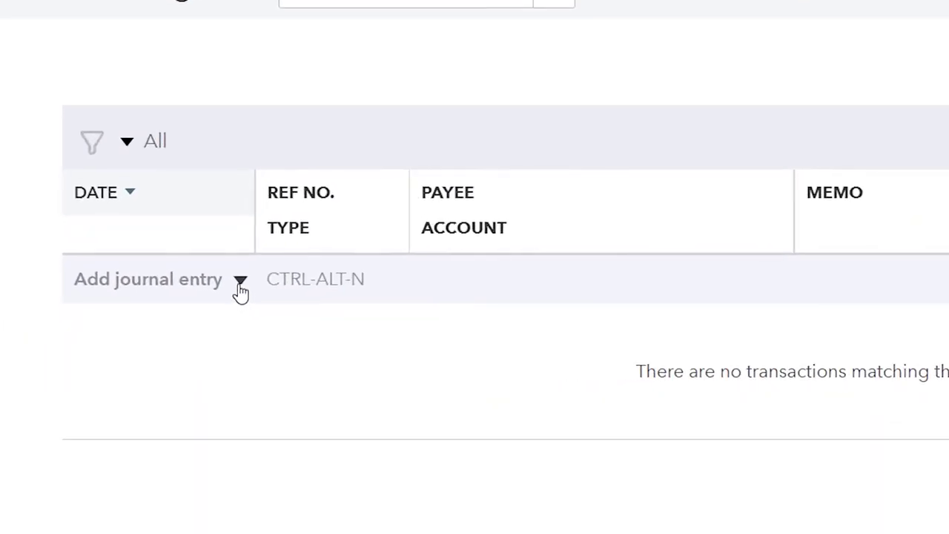
{"action": "left_click", "coordinate": [131, 323]}
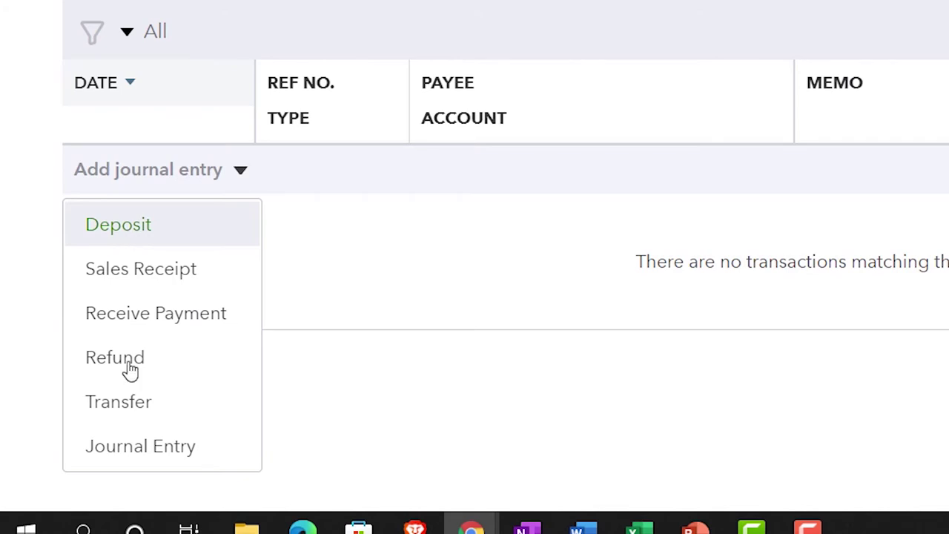
{"action": "left_click", "coordinate": [130, 459]}
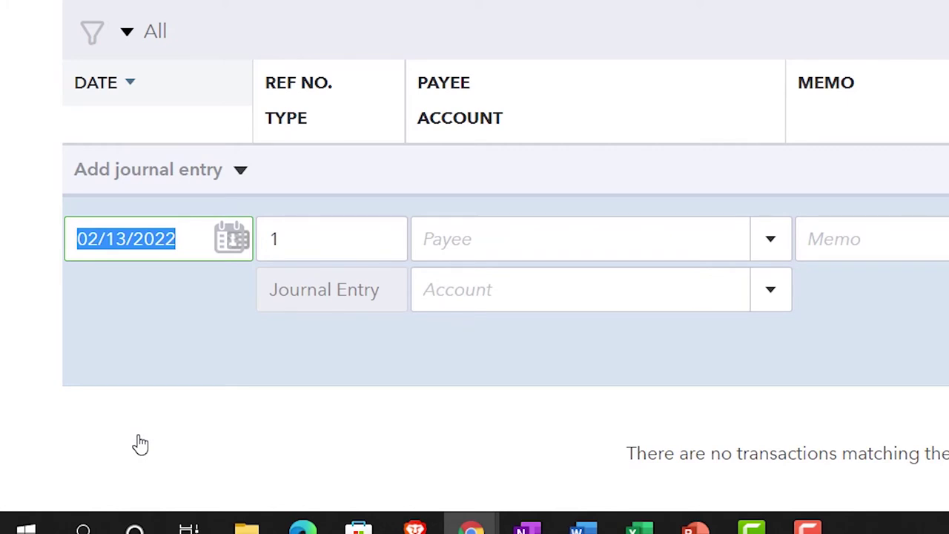
Date the journal entry 01/01/2021
{"action": "type", "text": "01021"}
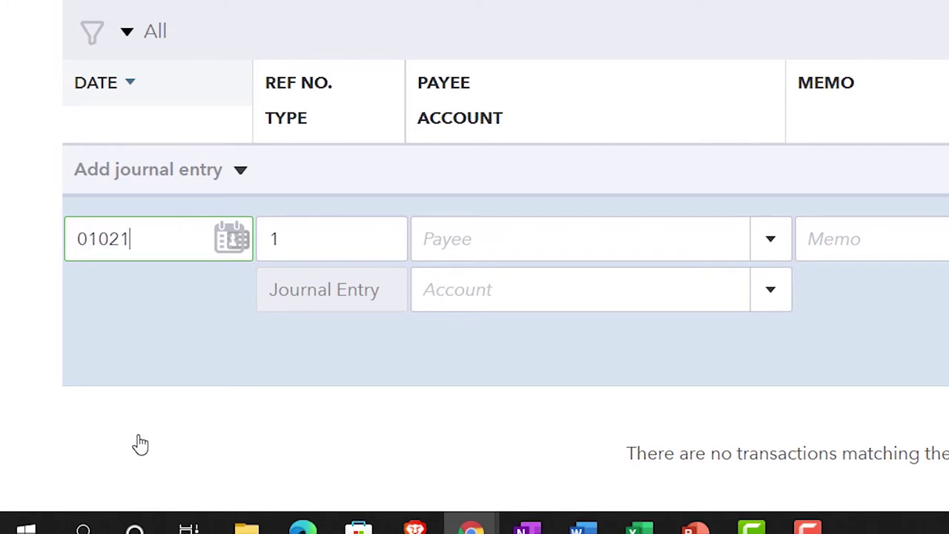
{"action": "key", "text": "Tab"}
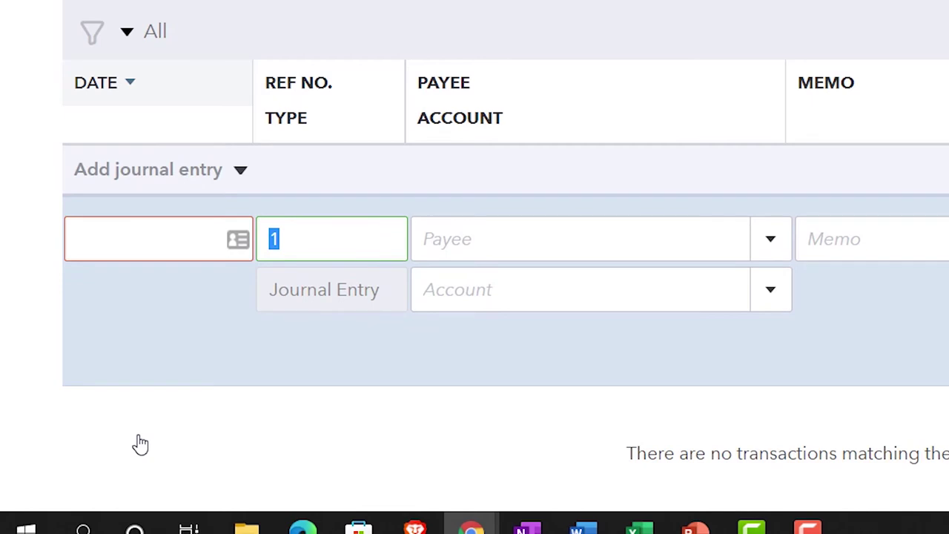
{"action": "left_click", "coordinate": [140, 248]}
{"action": "type", "text": "010121"}
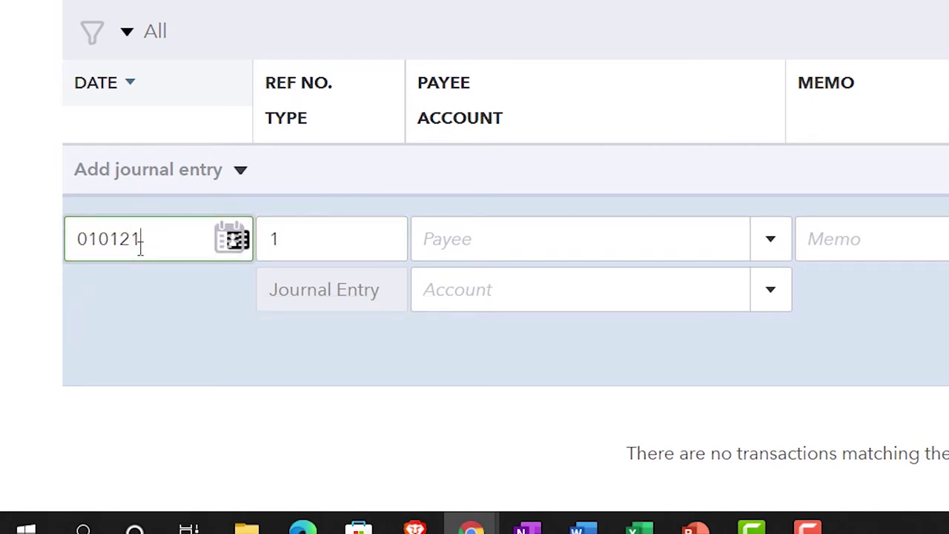
{"action": "key", "text": "Tab"}
Enter the memo "To record beginning balance" without a payee, correcting its wording and spelling
{"action": "key", "text": "Tab"}
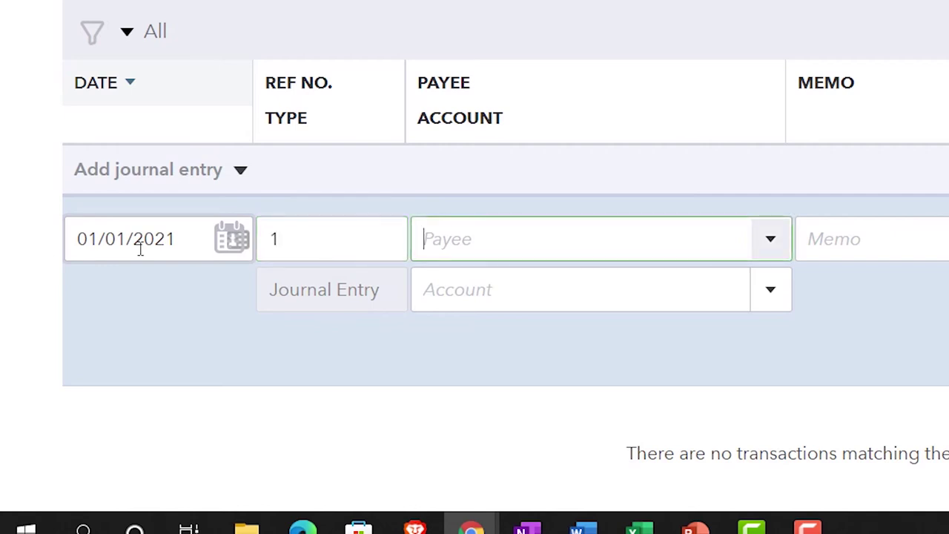
{"action": "key", "text": "Tab"}
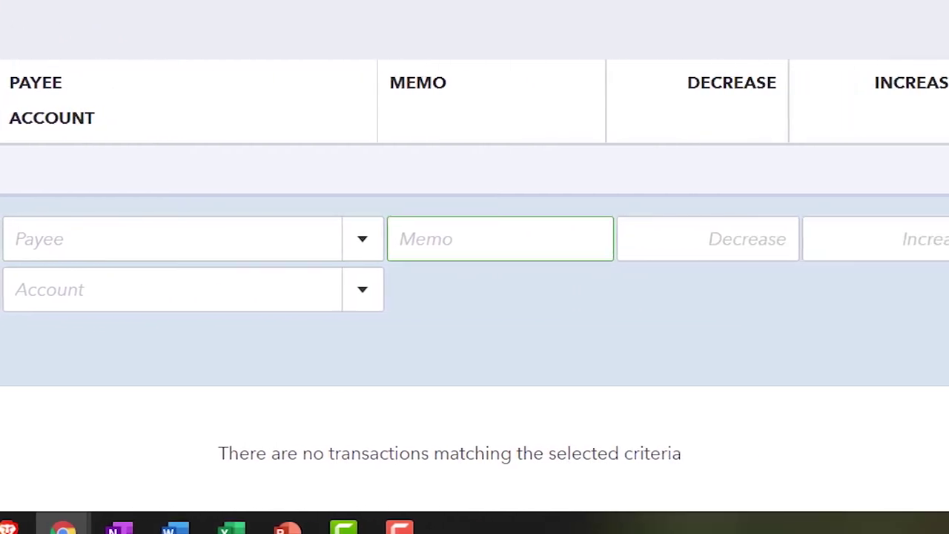
{"action": "type", "text": "To record initioal"}
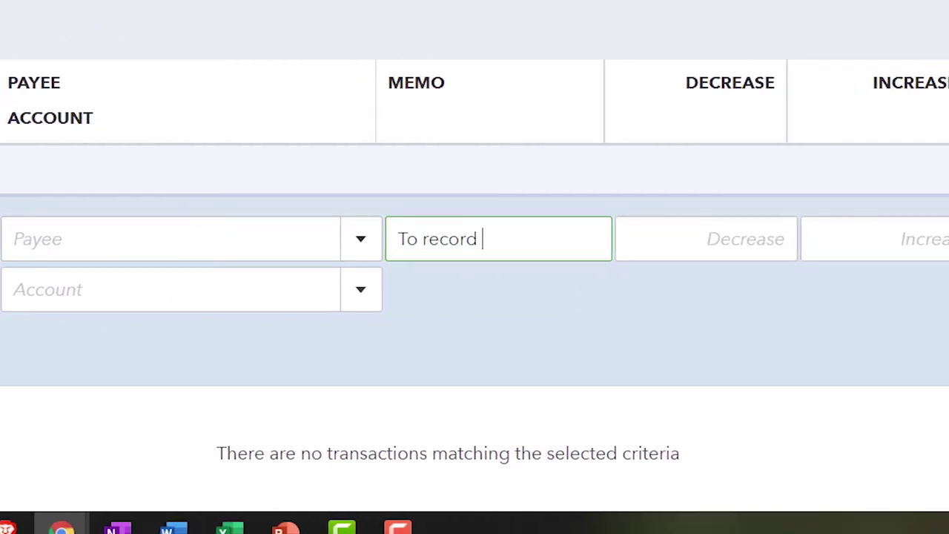
{"action": "key", "text": "BackSpace"}
{"action": "key", "text": "BackSpace"}
{"action": "key", "text": "BackSpace"}
{"action": "key", "text": "BackSpace"}
{"action": "key", "text": "BackSpace"}
{"action": "key", "text": "BackSpace"}
{"action": "key", "text": "BackSpace"}
{"action": "key", "text": "BackSpace"}
{"action": "type", "text": "begining balance"}
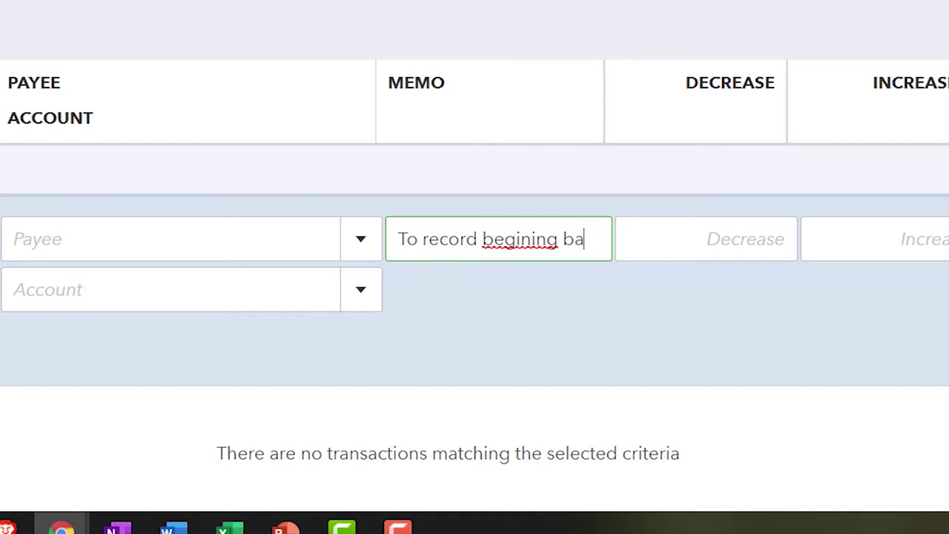
{"action": "right_click", "coordinate": [489, 239]}
{"action": "left_click", "coordinate": [563, 1]}
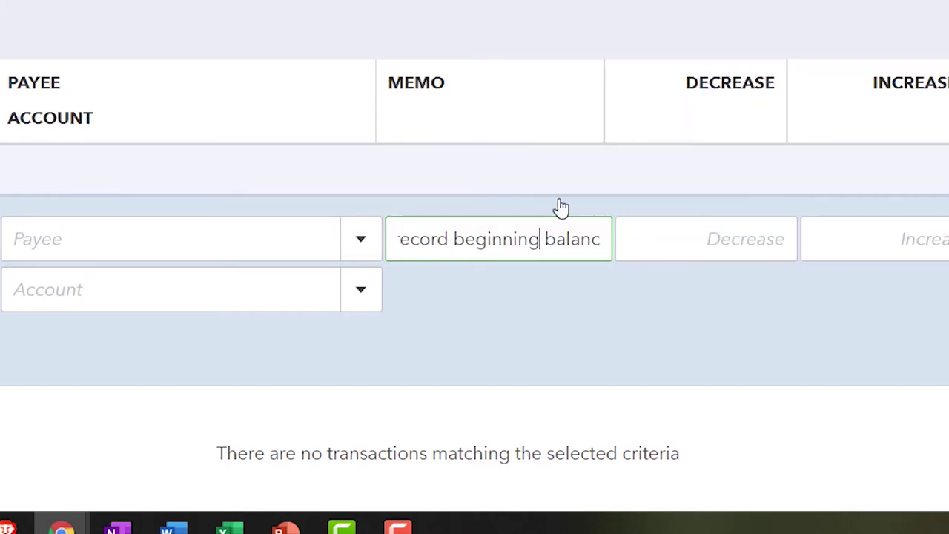
Enter an increase of 10,000.00 for Primerica in the journal entry
{"action": "key", "text": "Tab"}
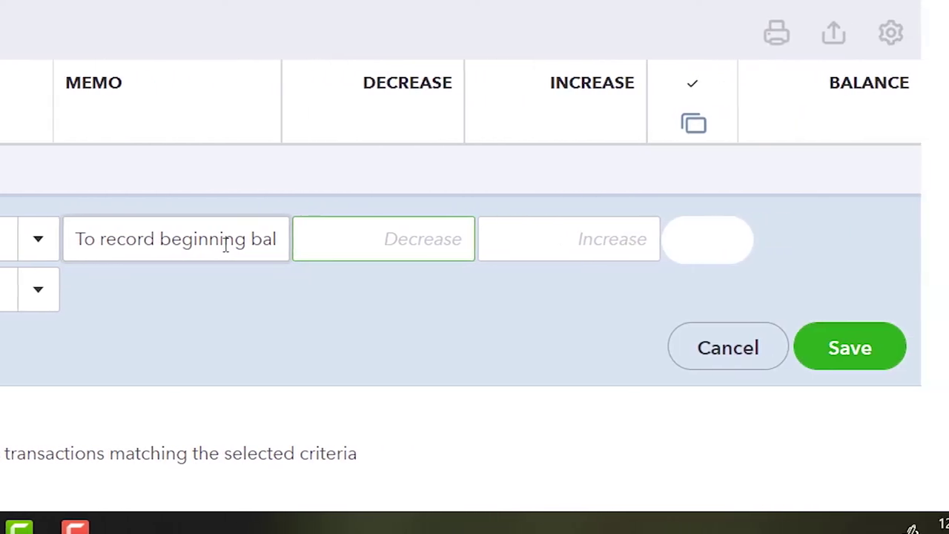
{"action": "key", "text": "Tab"}
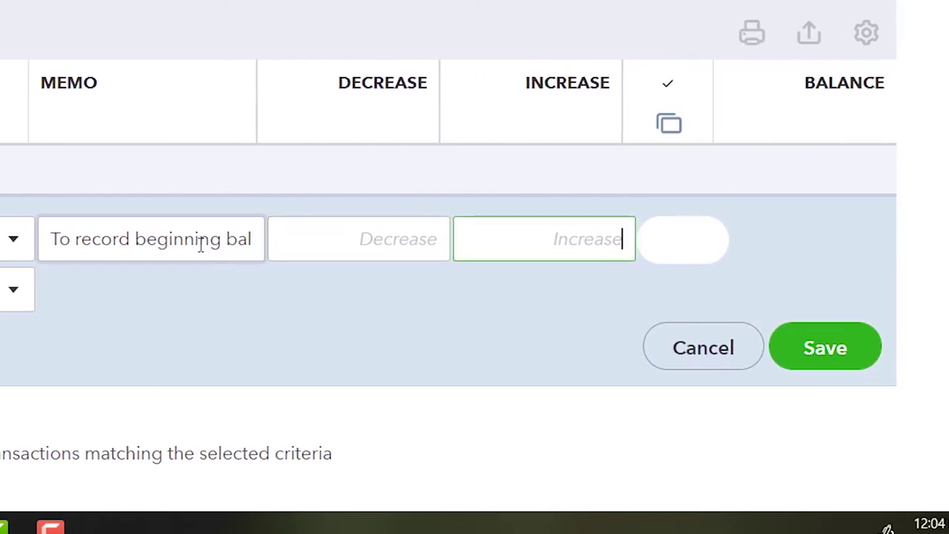
{"action": "type", "text": "10000"}
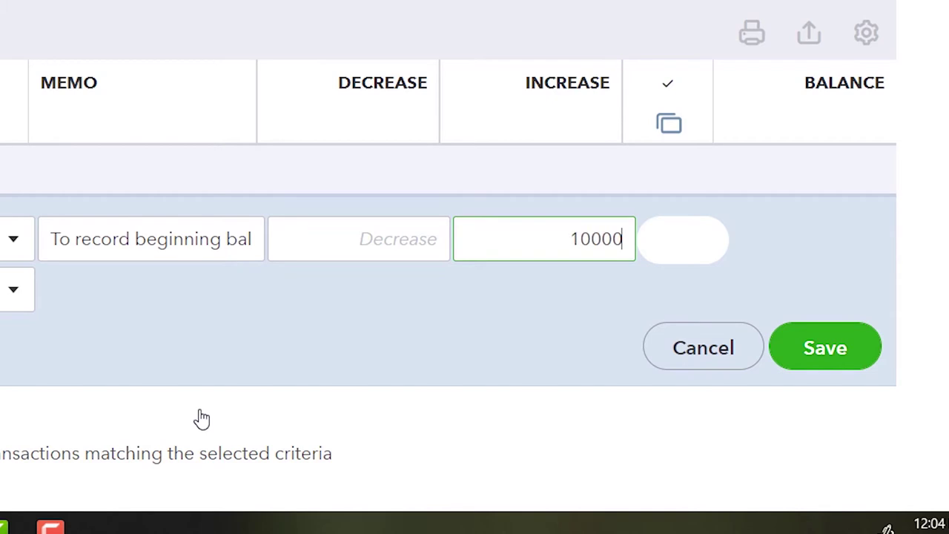
{"action": "key", "text": "Tab"}
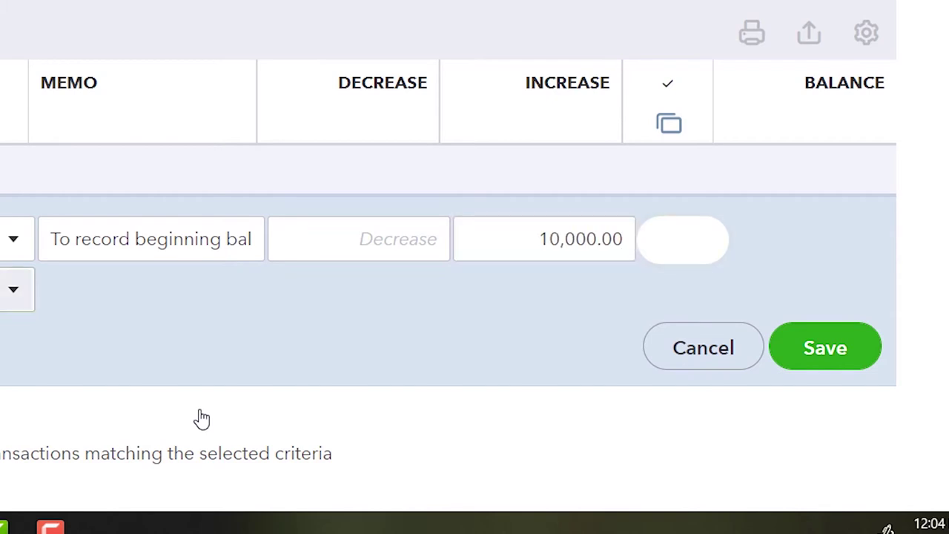
Choose Retained Earnings as the offsetting account and save the journal entry
{"action": "left_click", "coordinate": [11, 291]}
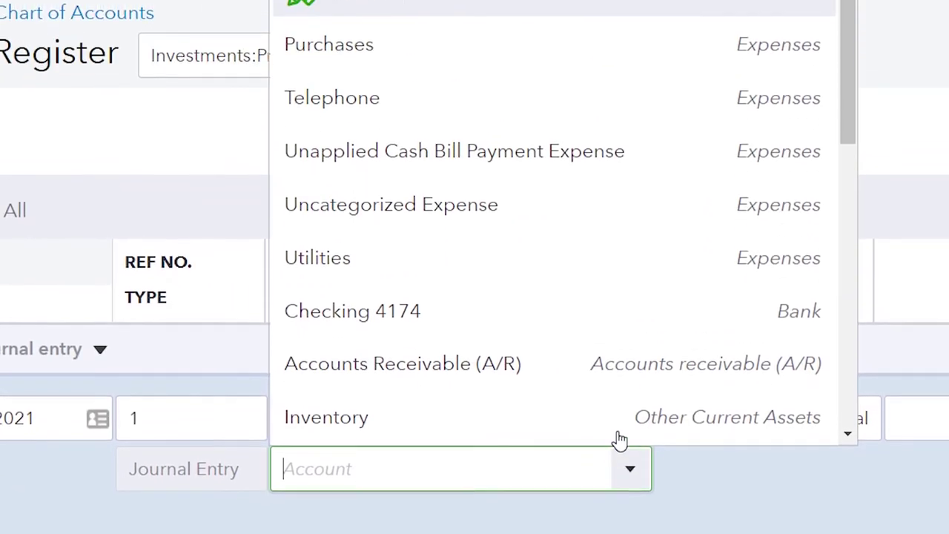
{"action": "scroll", "coordinate": [629, 101], "scroll_direction": "down", "scroll_amount": 3}
{"action": "scroll", "coordinate": [630, 313], "scroll_direction": "down", "scroll_amount": 5}
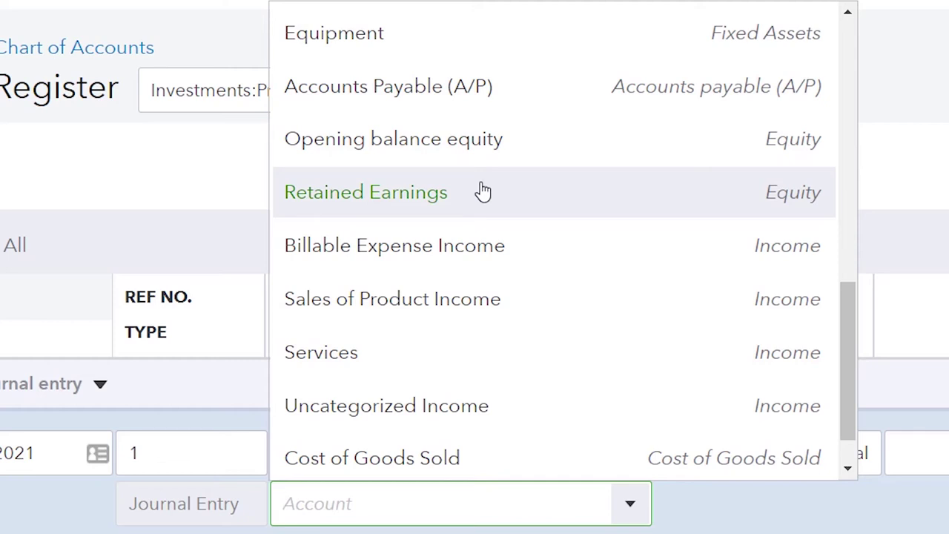
{"action": "left_click", "coordinate": [482, 191]}
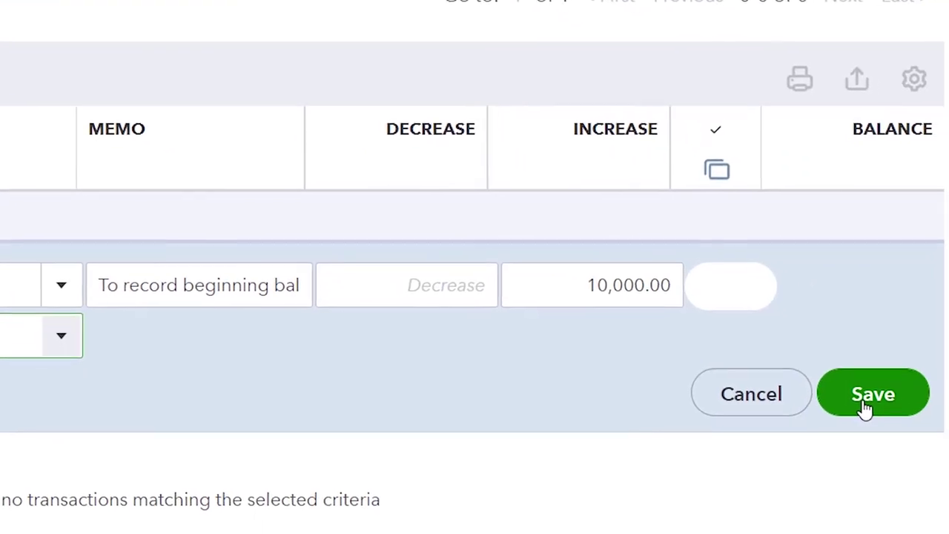
{"action": "left_click", "coordinate": [864, 407]}
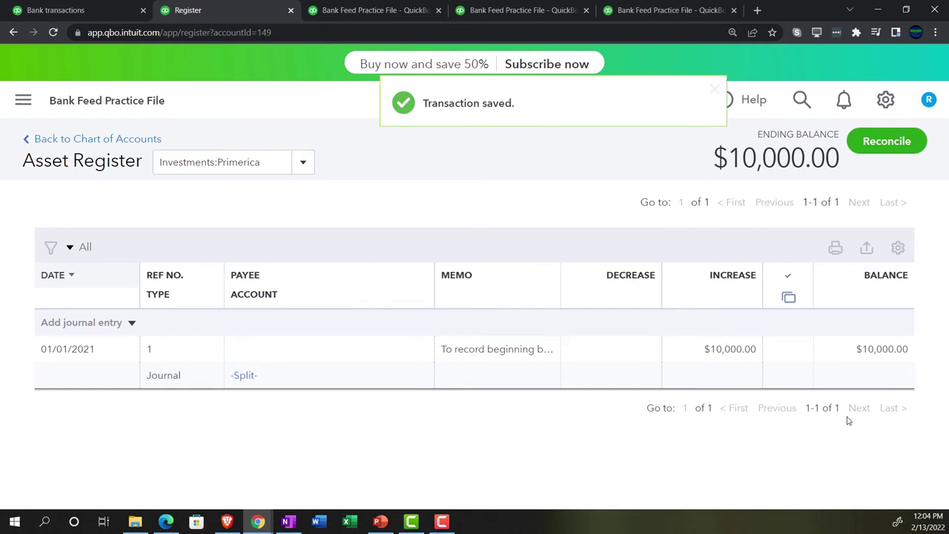
Return to the 2021 Balance Sheet and run the report again to include the new journal entry
{"action": "left_click", "coordinate": [374, 10]}
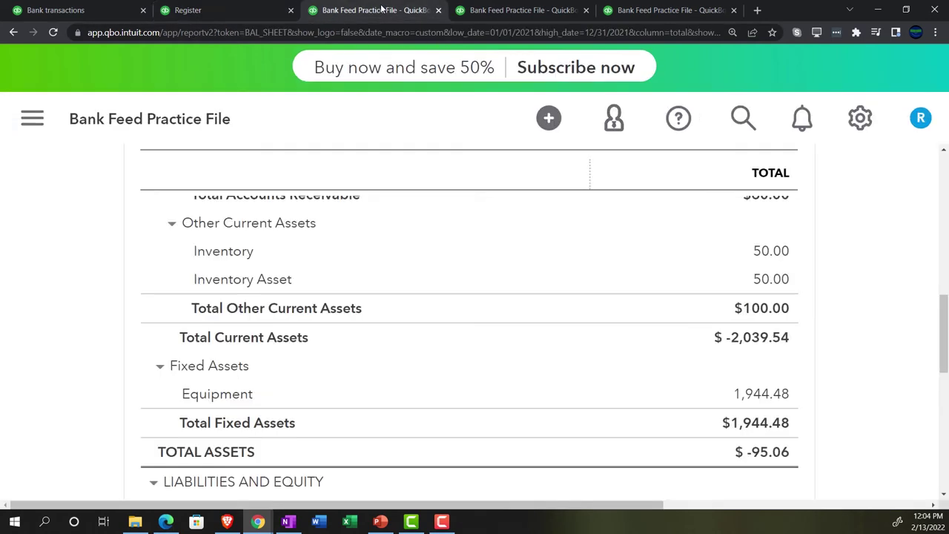
{"action": "key", "text": "ctrl+plus"}
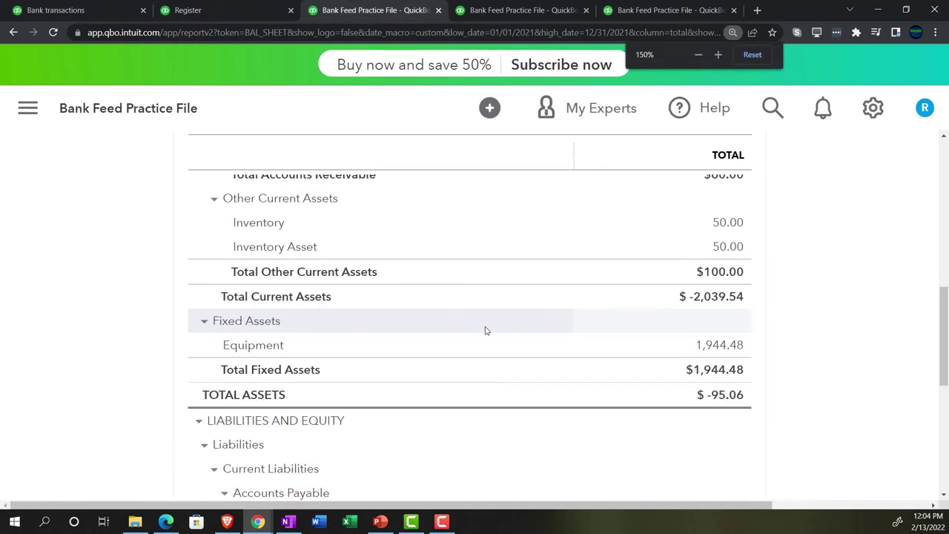
{"action": "scroll", "coordinate": [484, 329], "scroll_direction": "up", "scroll_amount": 5}
{"action": "scroll", "coordinate": [548, 335], "scroll_direction": "up", "scroll_amount": 3}
{"action": "left_click", "coordinate": [831, 256]}
{"action": "scroll", "coordinate": [177, 378], "scroll_direction": "down", "scroll_amount": 2}
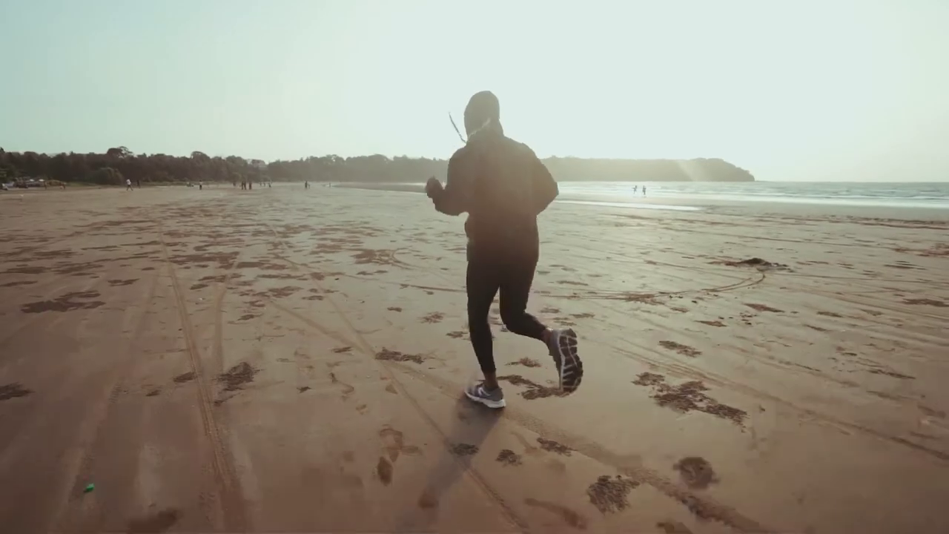
Examine Other Current Assets on the Balance Sheet, collapsing and re-expanding the Investments group
{"action": "scroll", "coordinate": [137, 378], "scroll_direction": "down", "scroll_amount": 5}
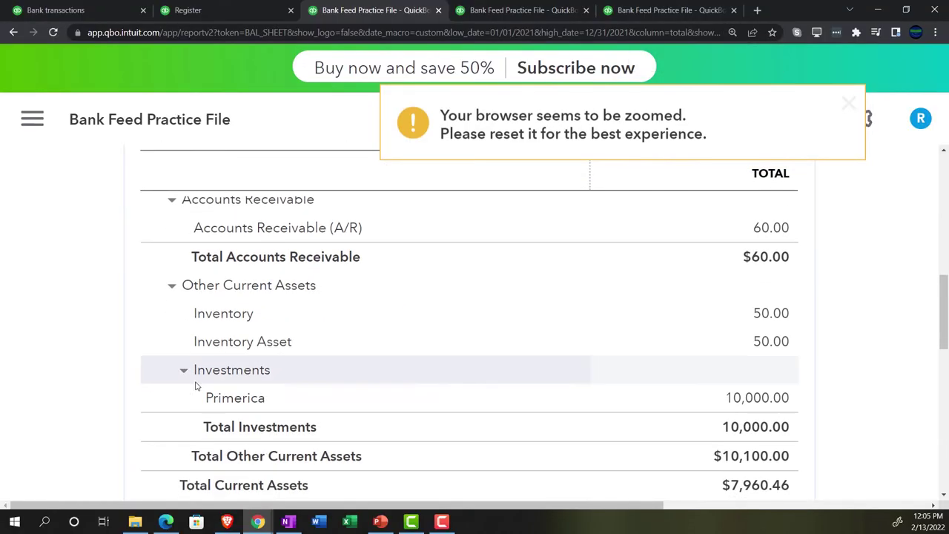
{"action": "scroll", "coordinate": [207, 371], "scroll_direction": "down", "scroll_amount": 1}
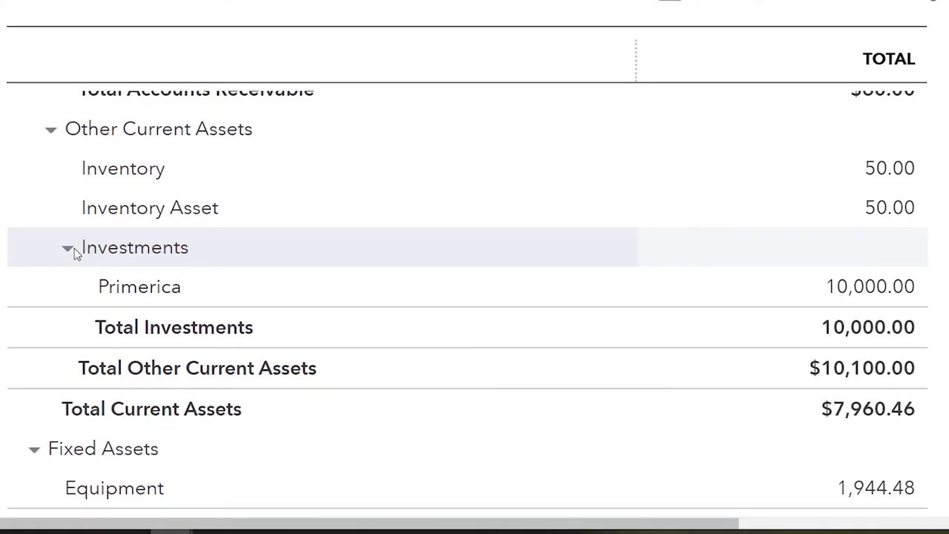
{"action": "left_click", "coordinate": [186, 309]}
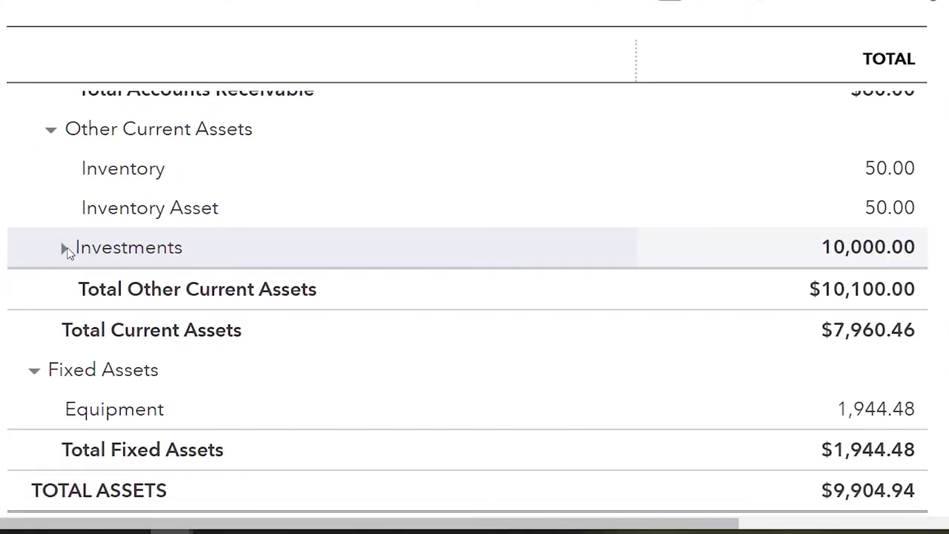
{"action": "left_click", "coordinate": [65, 248]}
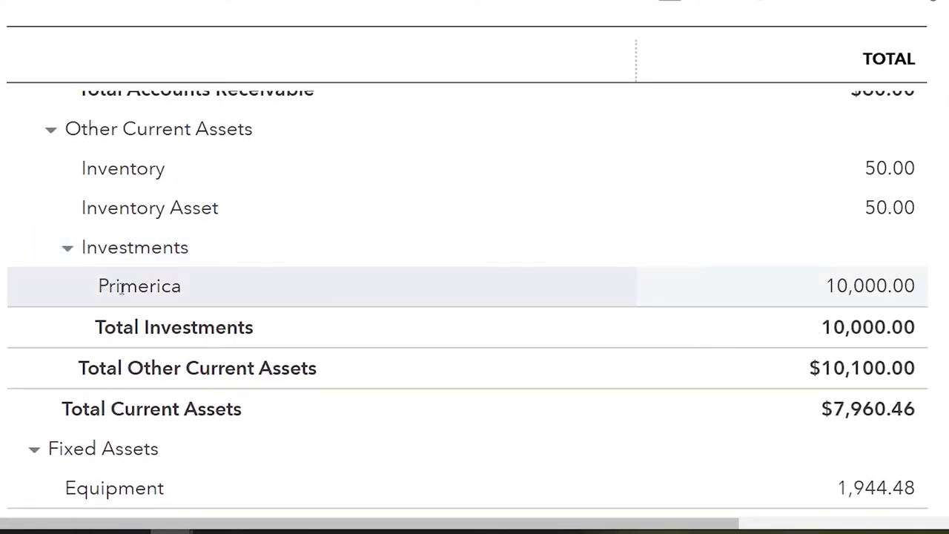
Drill into the Primerica amount to review its transaction report, and return to the Balance Sheet
{"action": "left_click", "coordinate": [845, 287]}
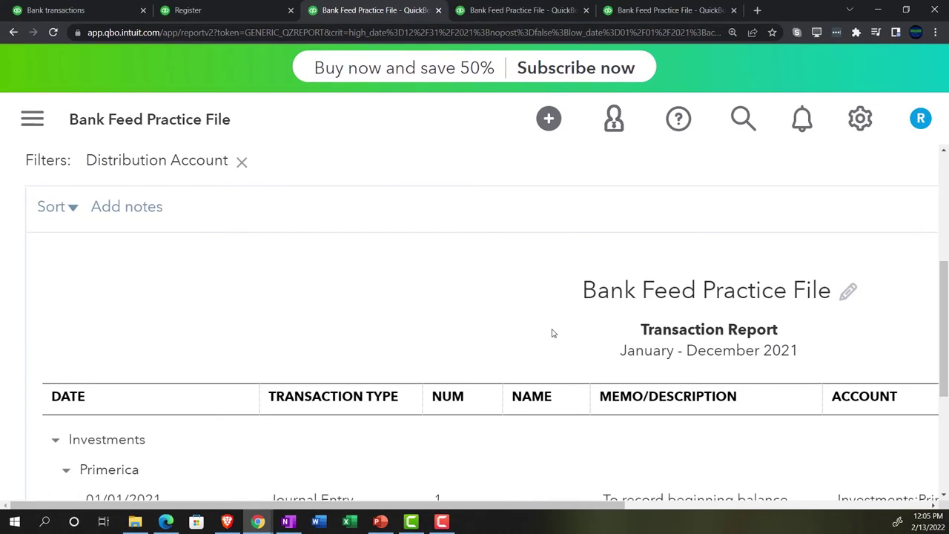
{"action": "scroll", "coordinate": [552, 332], "scroll_direction": "down", "scroll_amount": 1}
{"action": "key", "text": "ctrl+minus"}
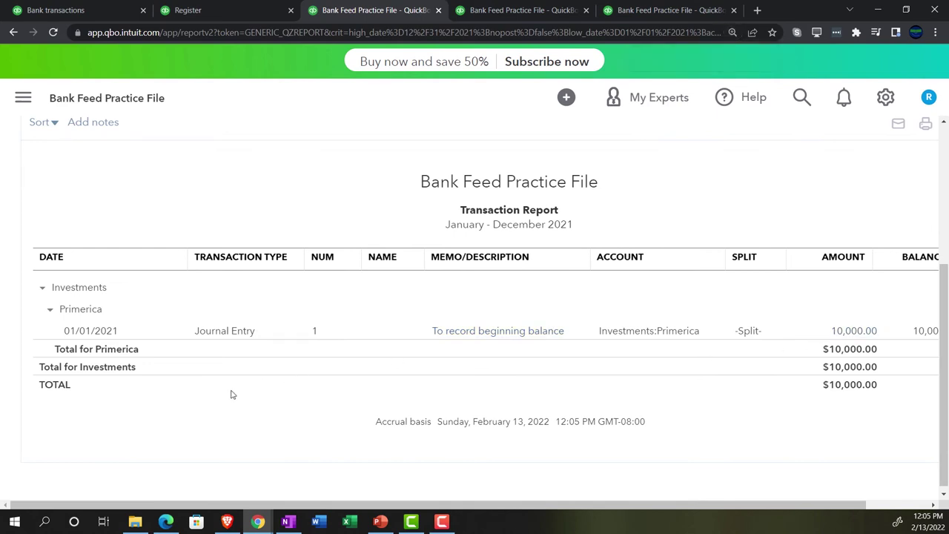
{"action": "scroll", "coordinate": [203, 396], "scroll_direction": "up", "scroll_amount": 5}
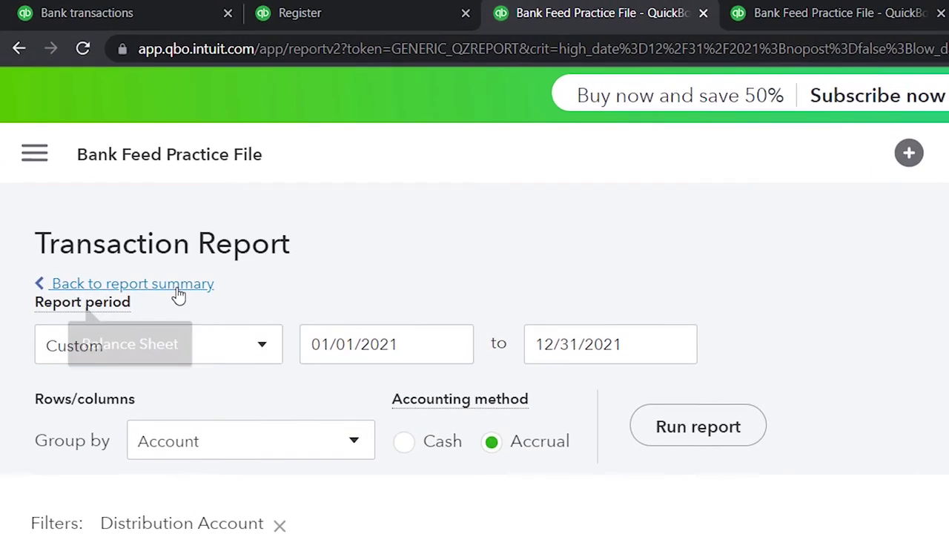
{"action": "left_click", "coordinate": [178, 289]}
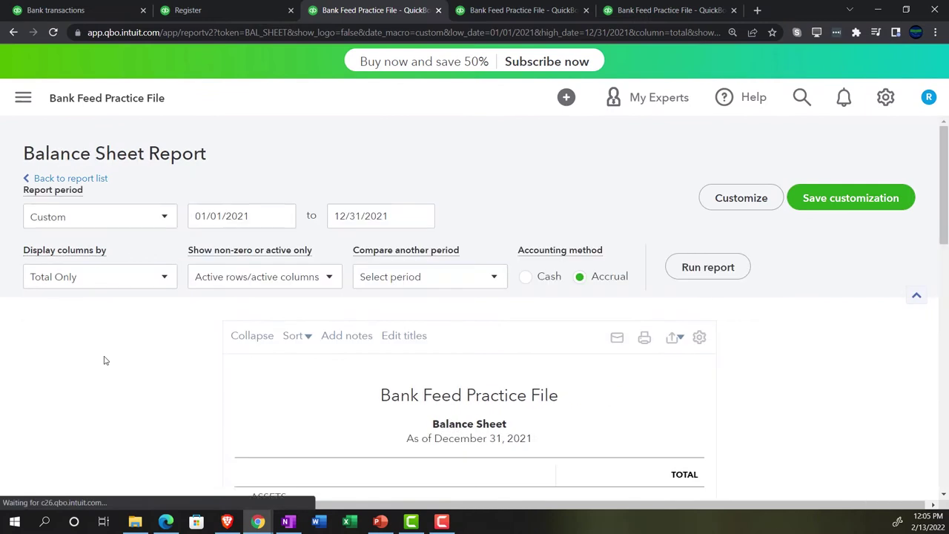
Check the Balance Sheet's liabilities and equity section for the Retained Earnings side of the entry
{"action": "scroll", "coordinate": [103, 360], "scroll_direction": "down", "scroll_amount": 5}
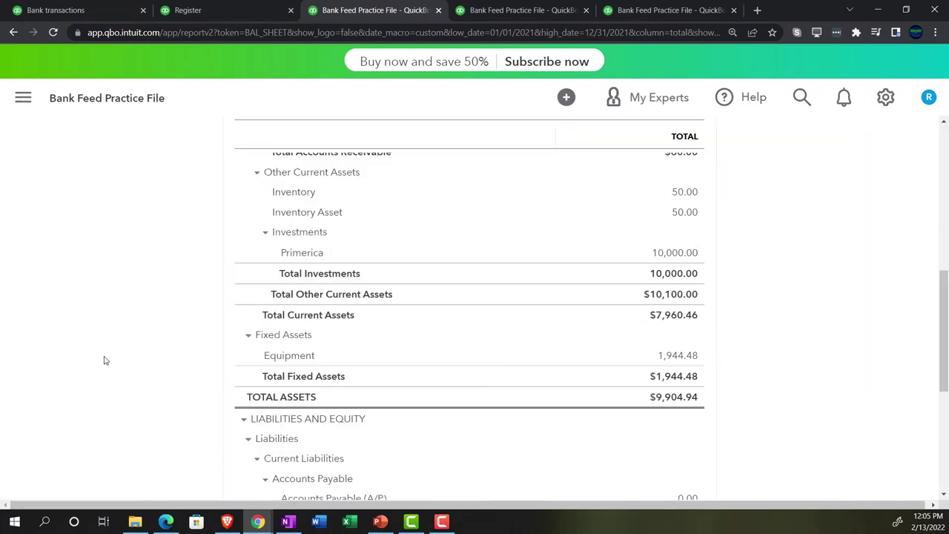
{"action": "key", "text": "ctrl+plus"}
{"action": "key", "text": "ctrl+plus"}
{"action": "scroll", "coordinate": [103, 360], "scroll_direction": "down", "scroll_amount": 4}
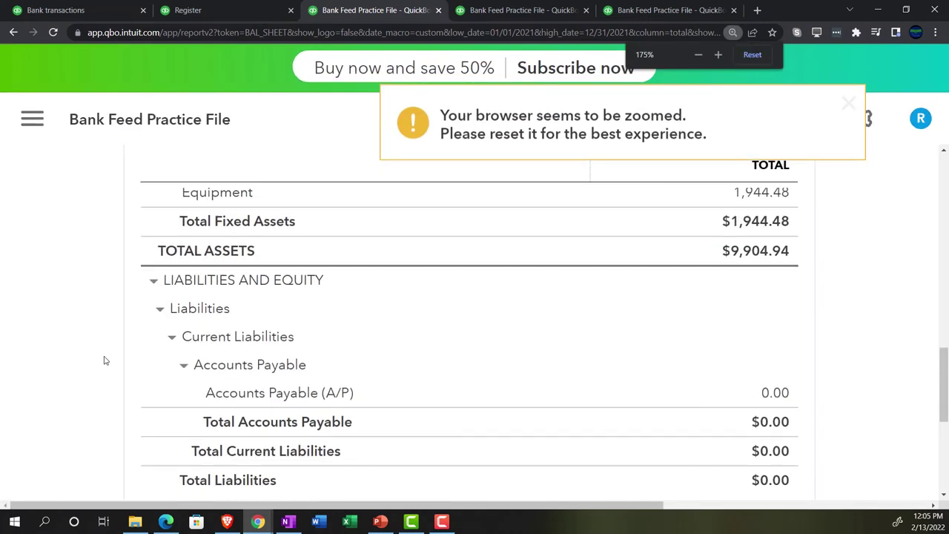
{"action": "scroll", "coordinate": [104, 360], "scroll_direction": "down", "scroll_amount": 3}
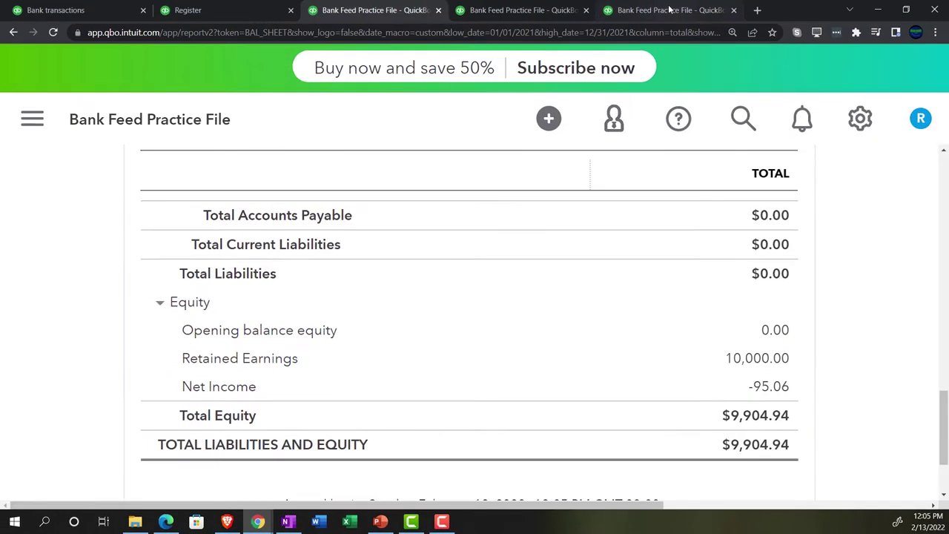
Switch to the Trial Balance report and duplicate it in a new browser tab with the page zoomed out slightly
{"action": "left_click", "coordinate": [666, 10]}
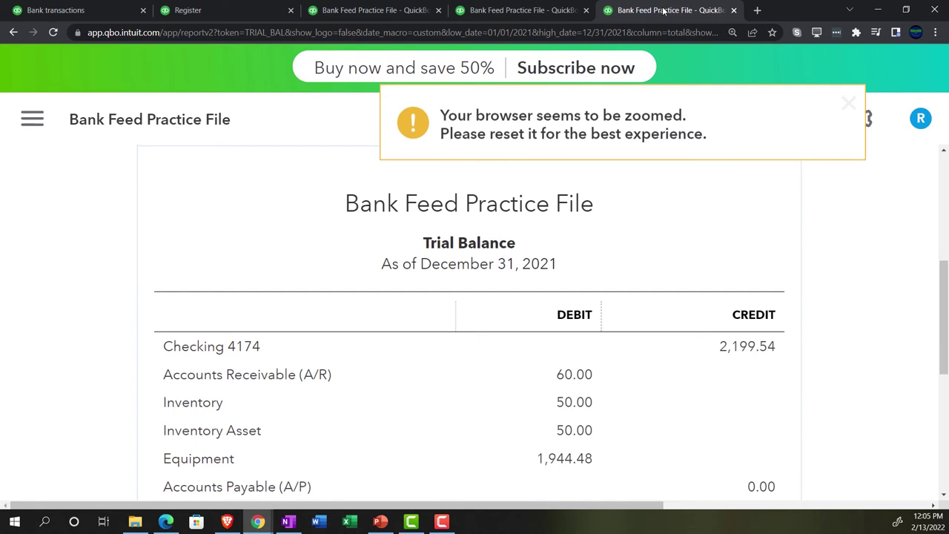
{"action": "right_click", "coordinate": [664, 10]}
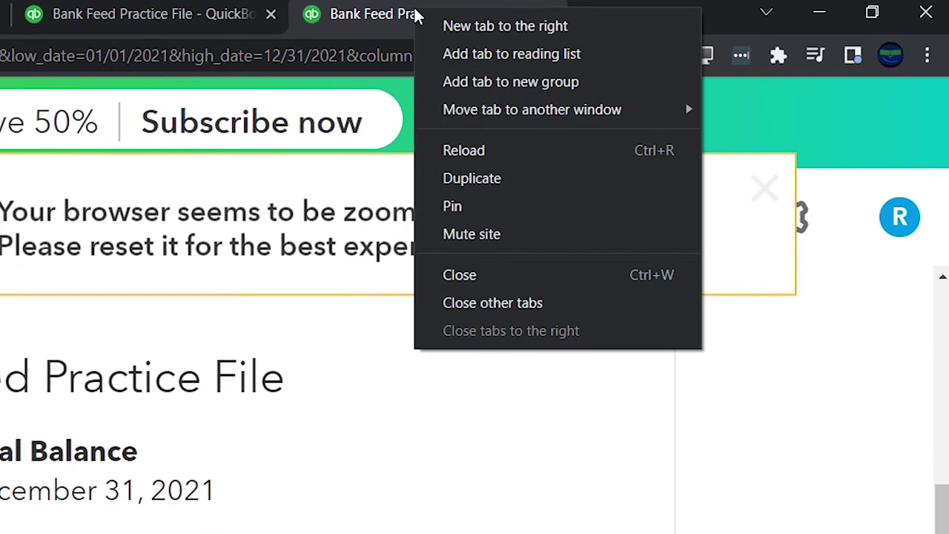
{"action": "left_click", "coordinate": [461, 178]}
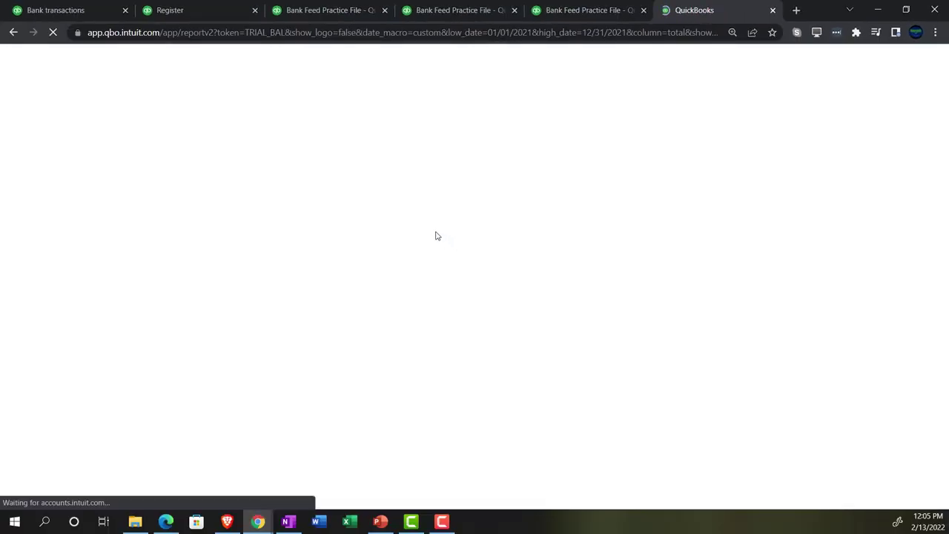
{"action": "key", "text": "ctrl+minus"}
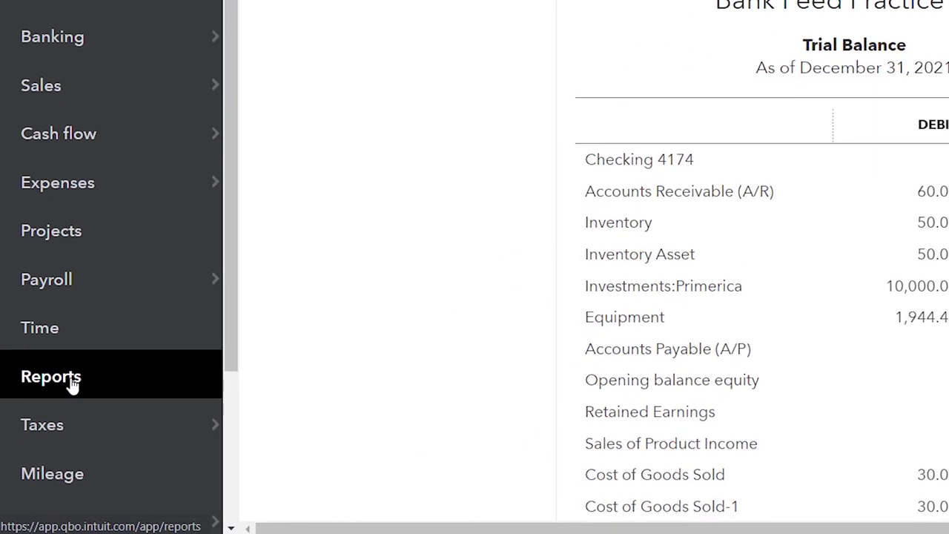
In the duplicate, return to the report list, collapse the navigation, and find and open the General Ledger report
{"action": "left_click", "coordinate": [72, 382]}
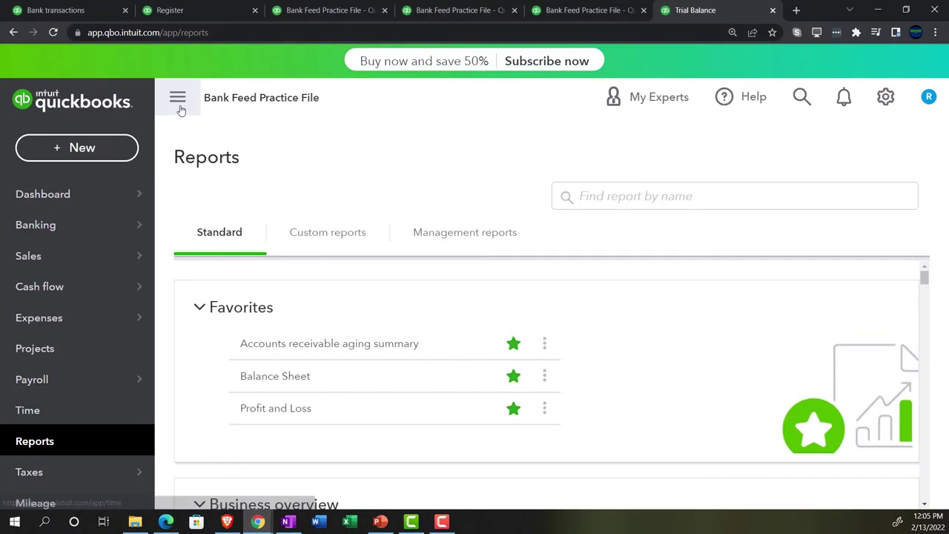
{"action": "left_click", "coordinate": [175, 99]}
{"action": "left_click", "coordinate": [573, 196]}
{"action": "type", "text": "genera"}
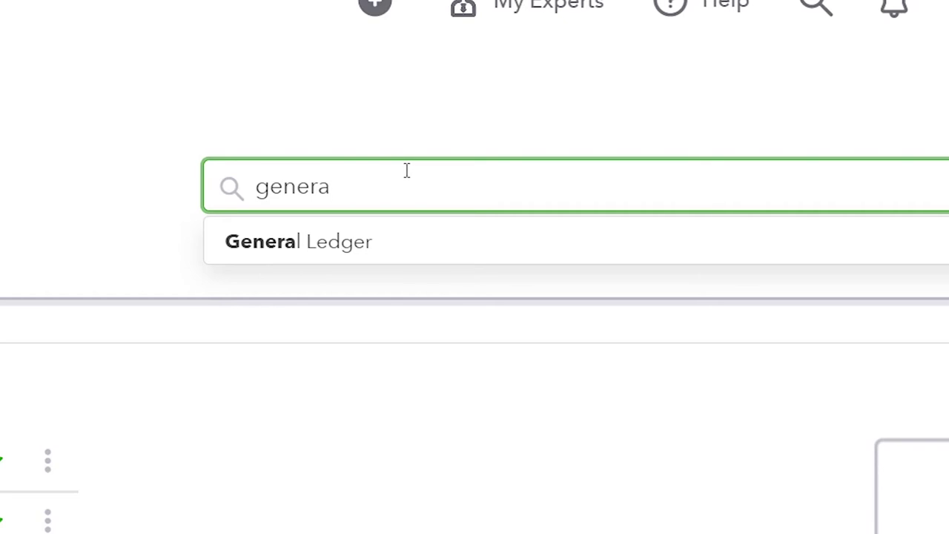
{"action": "key", "text": "Down"}
{"action": "key", "text": "Return"}
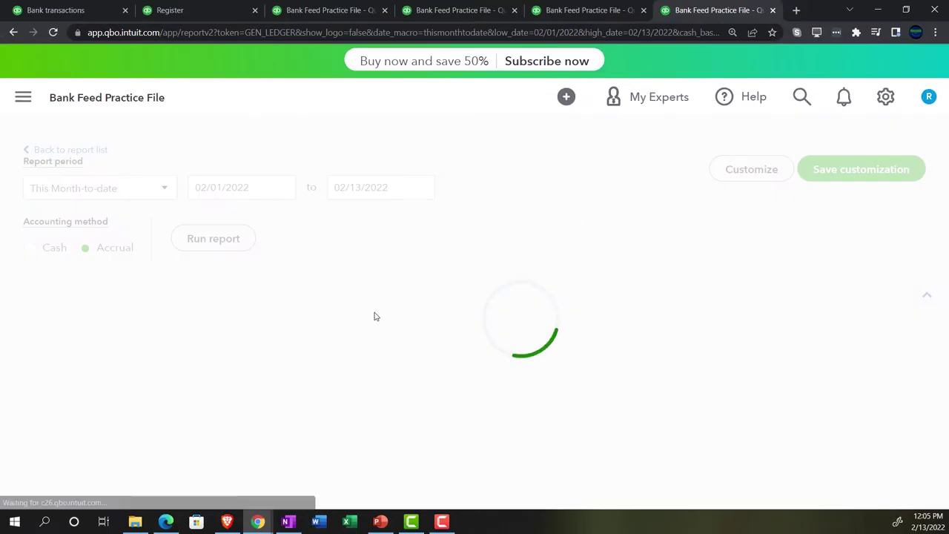
Run the General Ledger from 01/01/2021 to 01/01/2021 and review the beginning balance entry under Primerica and Retained Earnings
{"action": "scroll", "coordinate": [321, 310], "scroll_direction": "up", "scroll_amount": 3}
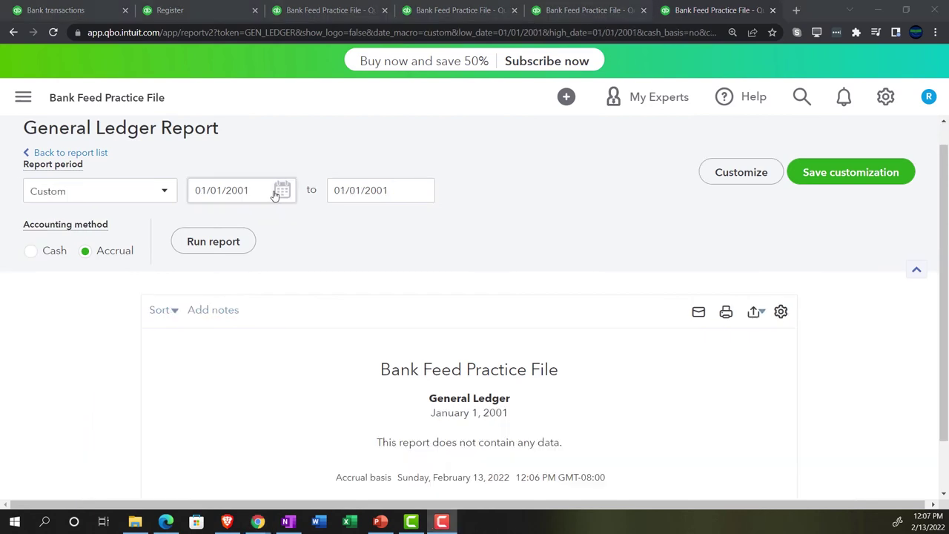
{"action": "left_click_drag", "start_coordinate": [274, 194], "coordinate": [174, 187]}
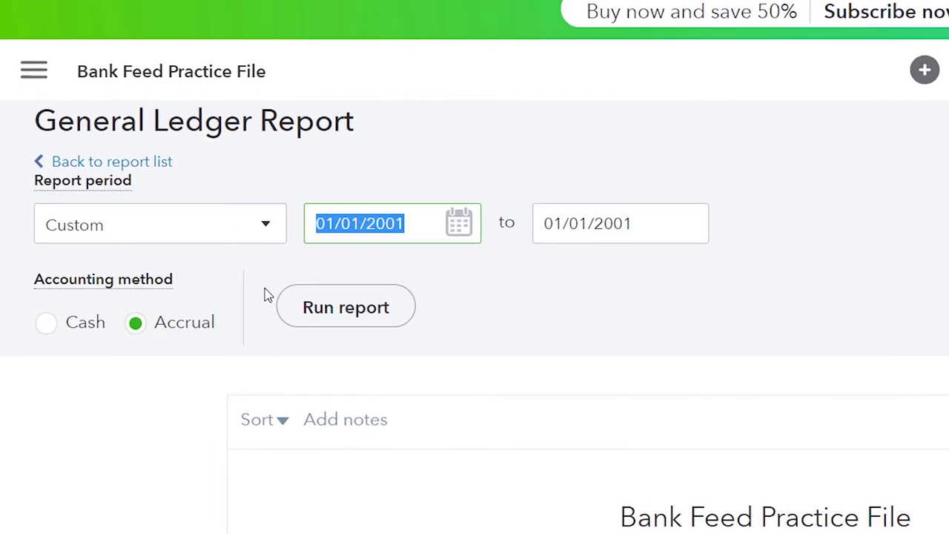
{"action": "type", "text": "0101"}
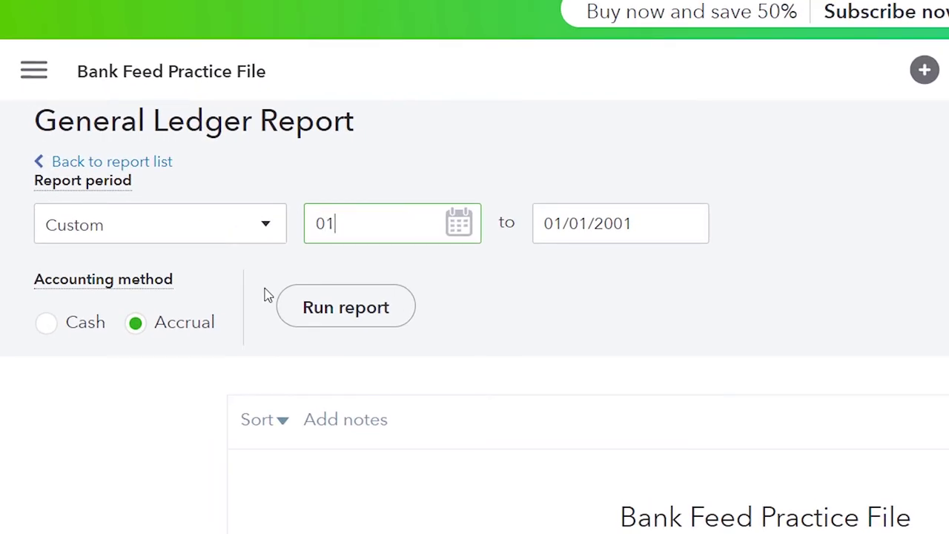
{"action": "key", "text": "Tab"}
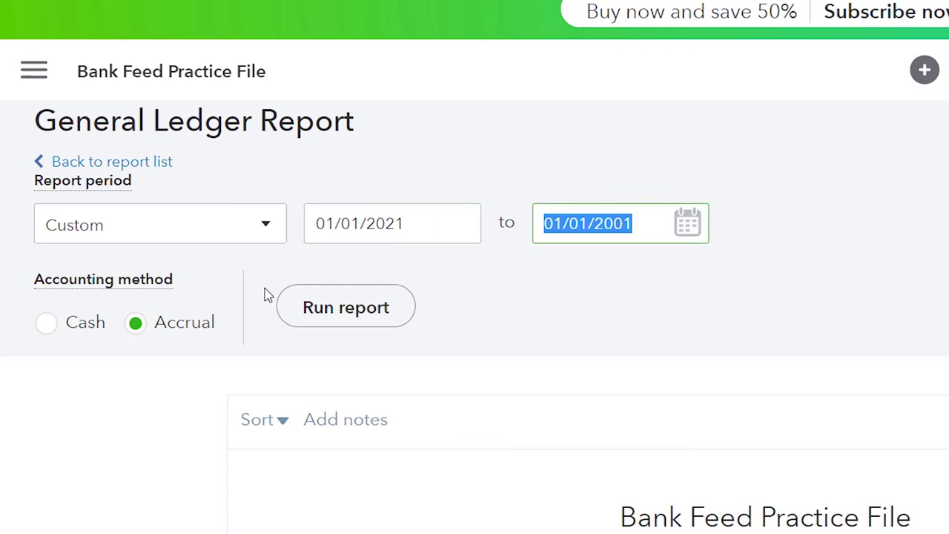
{"action": "type", "text": "01/01/2021"}
{"action": "key", "text": "Tab"}
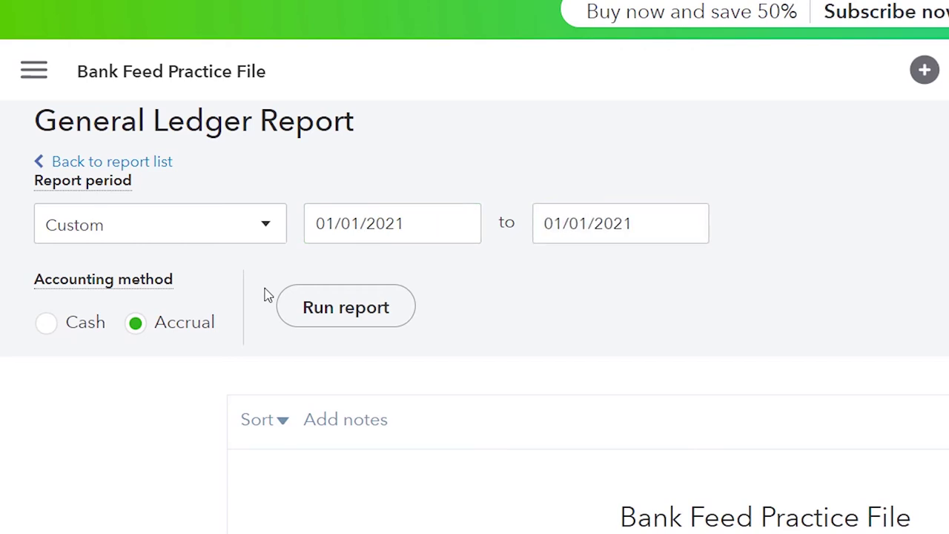
{"action": "left_click", "coordinate": [389, 330]}
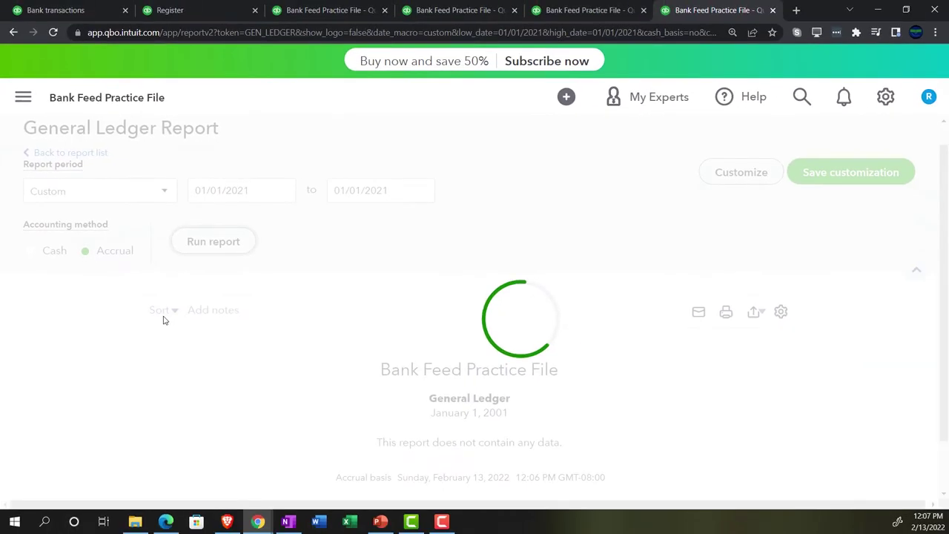
{"action": "scroll", "coordinate": [159, 322], "scroll_direction": "down", "scroll_amount": 3}
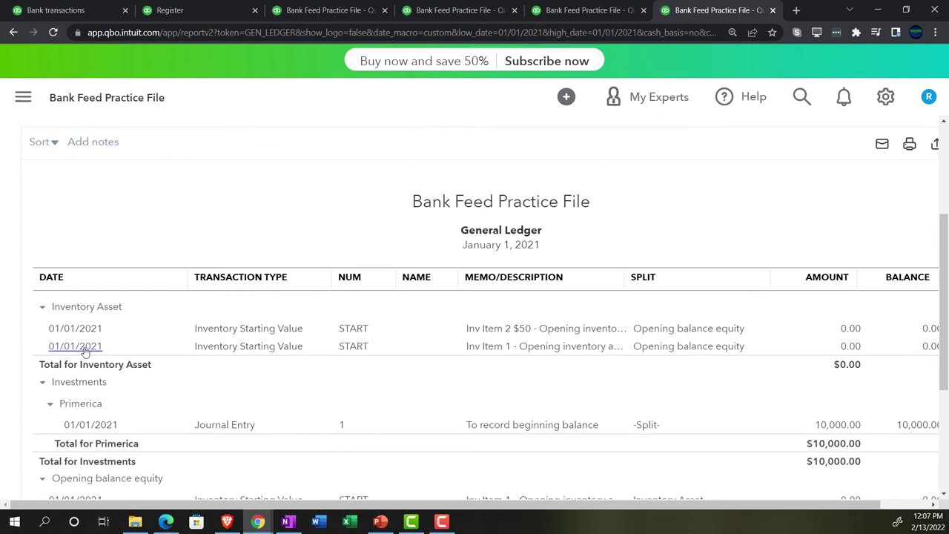
{"action": "scroll", "coordinate": [80, 347], "scroll_direction": "down", "scroll_amount": 3}
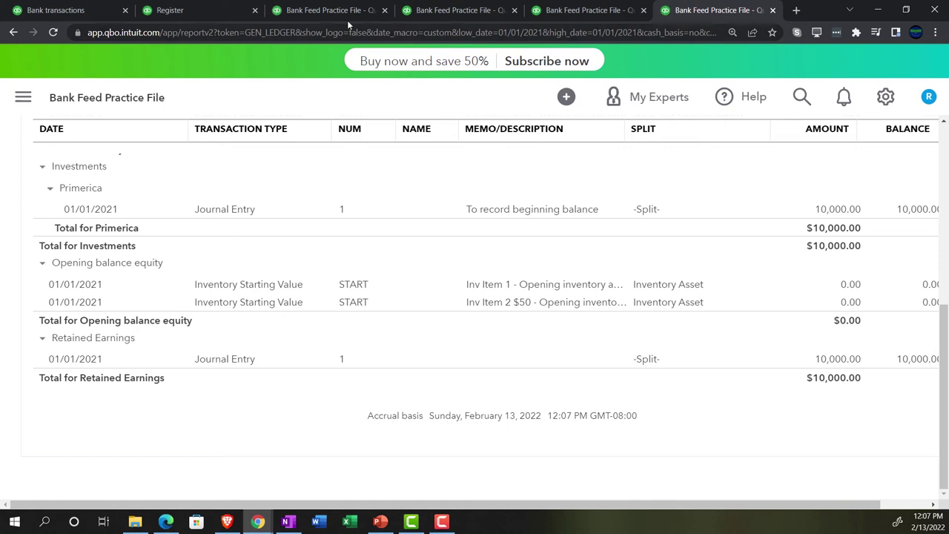
Return to the Balance Sheet and review the Primerica amount under Investments and the Checking 4174 balance
{"action": "left_click", "coordinate": [343, 11]}
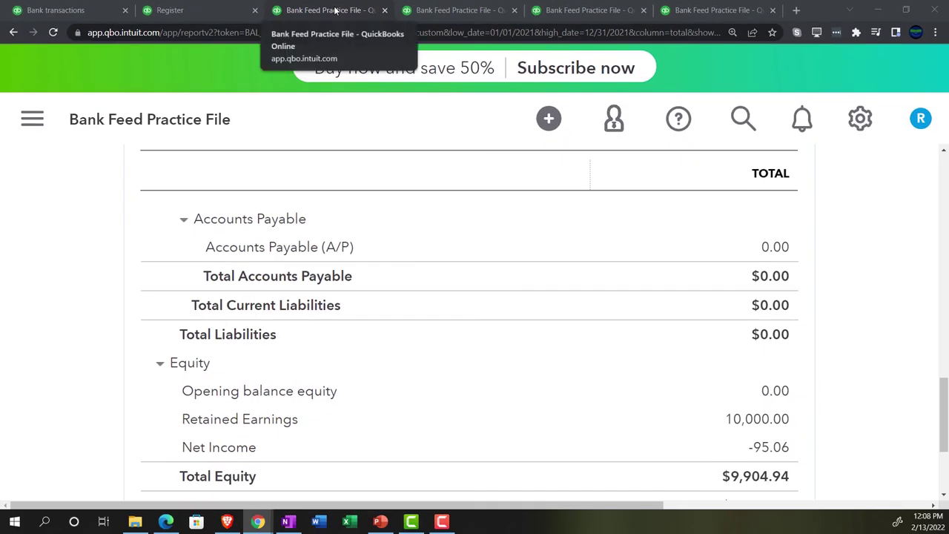
{"action": "scroll", "coordinate": [133, 331], "scroll_direction": "up", "scroll_amount": 6}
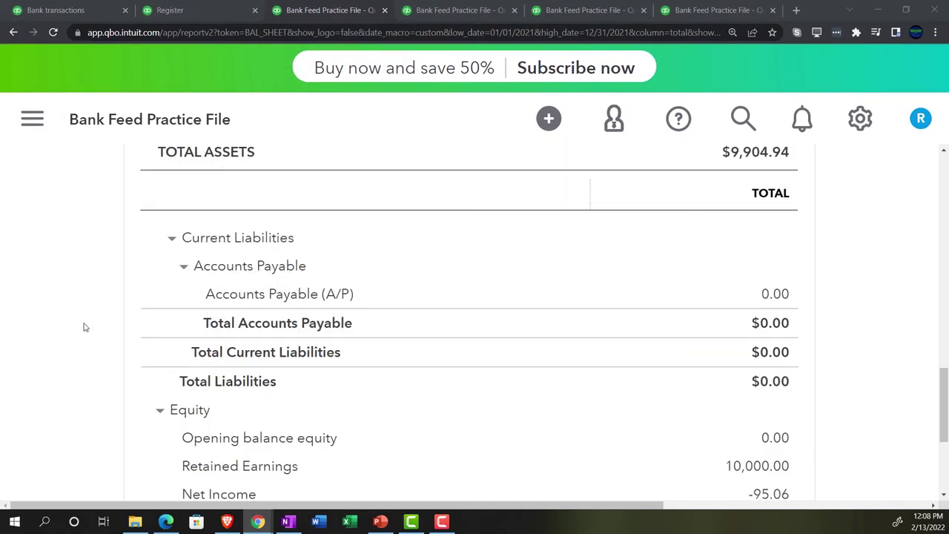
{"action": "scroll", "coordinate": [84, 325], "scroll_direction": "up", "scroll_amount": 1}
{"action": "scroll", "coordinate": [85, 325], "scroll_direction": "down", "scroll_amount": 1}
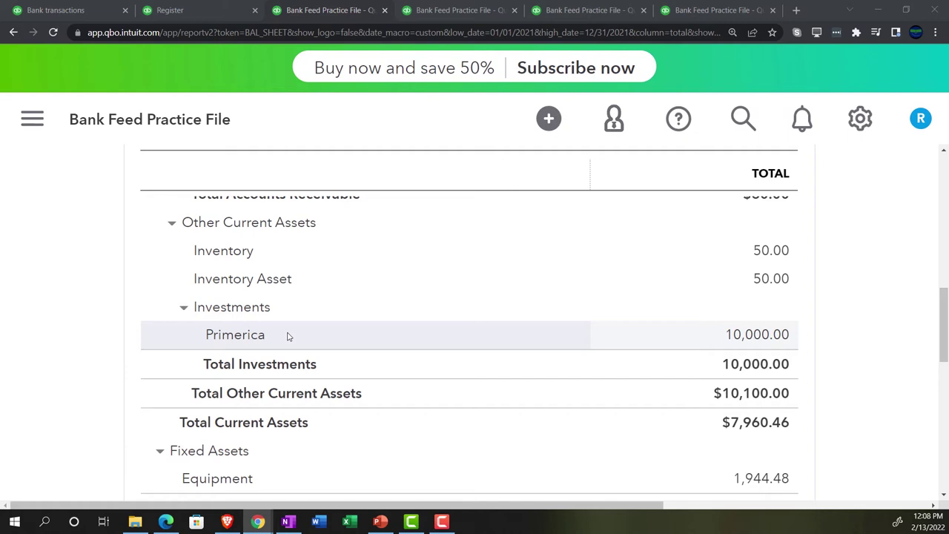
{"action": "scroll", "coordinate": [288, 337], "scroll_direction": "up", "scroll_amount": 4}
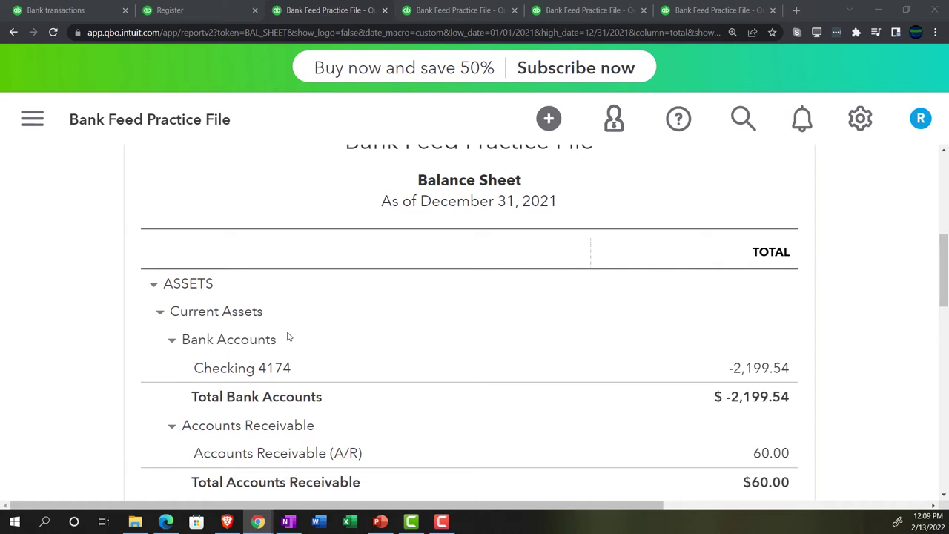
Go back to the Checking 4174 bank transactions and locate the 11/17/2021 Primerica payment among those for review
{"action": "left_click", "coordinate": [78, 10]}
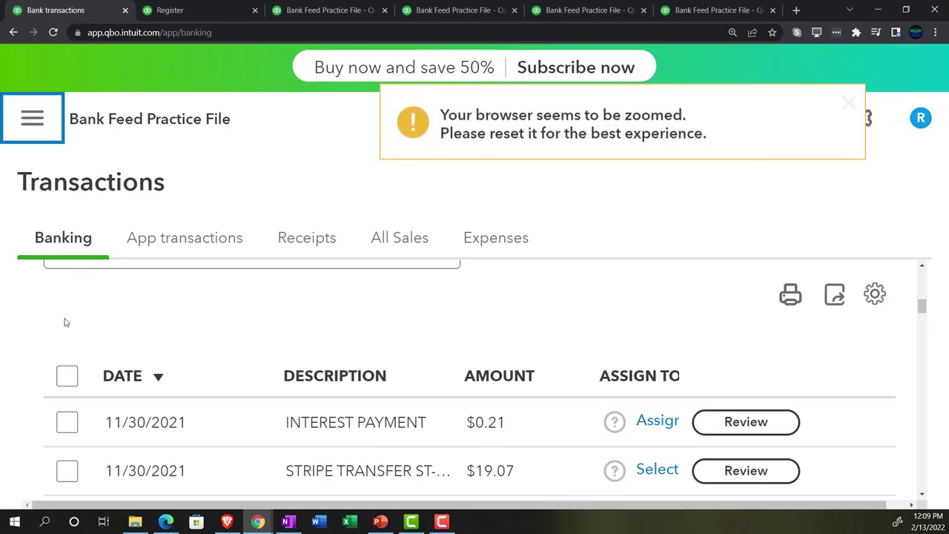
{"action": "scroll", "coordinate": [64, 322], "scroll_direction": "up", "scroll_amount": 1}
{"action": "key", "text": "ctrl+minus"}
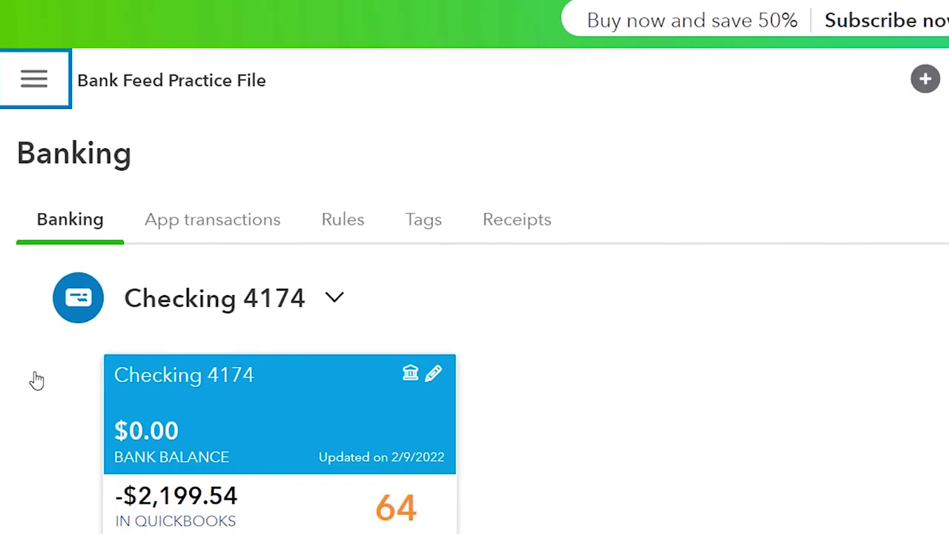
{"action": "scroll", "coordinate": [35, 517], "scroll_direction": "down", "scroll_amount": 3}
{"action": "scroll", "coordinate": [33, 209], "scroll_direction": "down", "scroll_amount": 5}
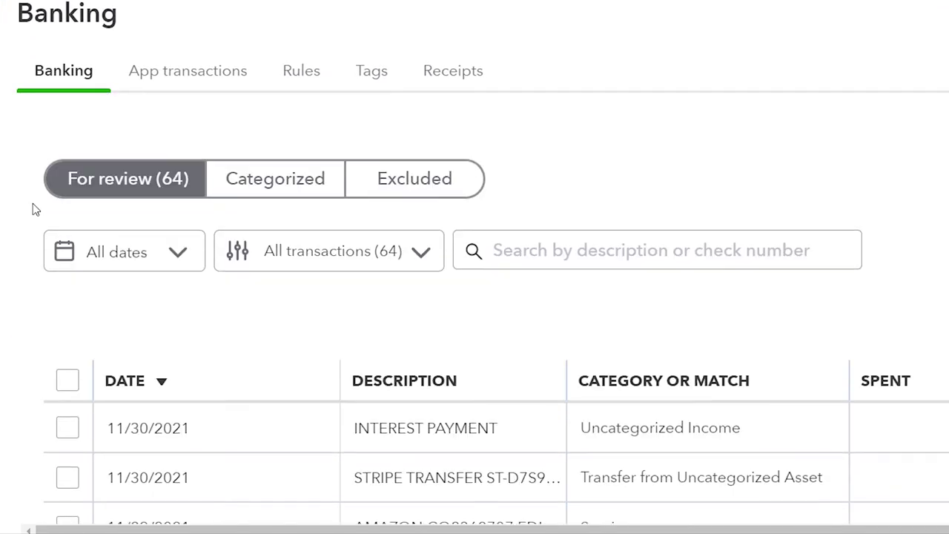
{"action": "scroll", "coordinate": [32, 209], "scroll_direction": "down", "scroll_amount": 1}
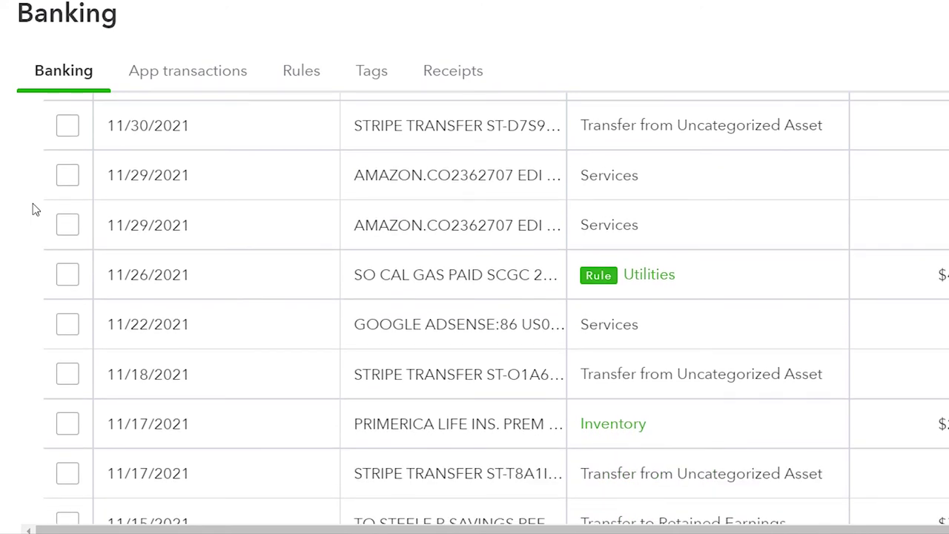
{"action": "scroll", "coordinate": [33, 207], "scroll_direction": "down", "scroll_amount": 3}
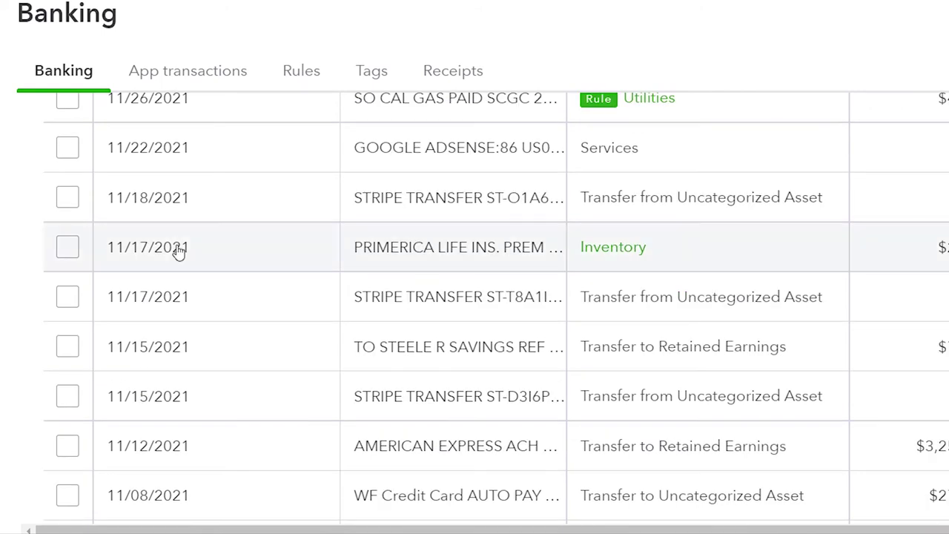
Expand the 11/17/2021 Primerica Life Ins. transaction and set its category to the Primerica sub-account of Investments
{"action": "left_click", "coordinate": [385, 252]}
{"action": "scroll", "coordinate": [415, 269], "scroll_direction": "down", "scroll_amount": 1}
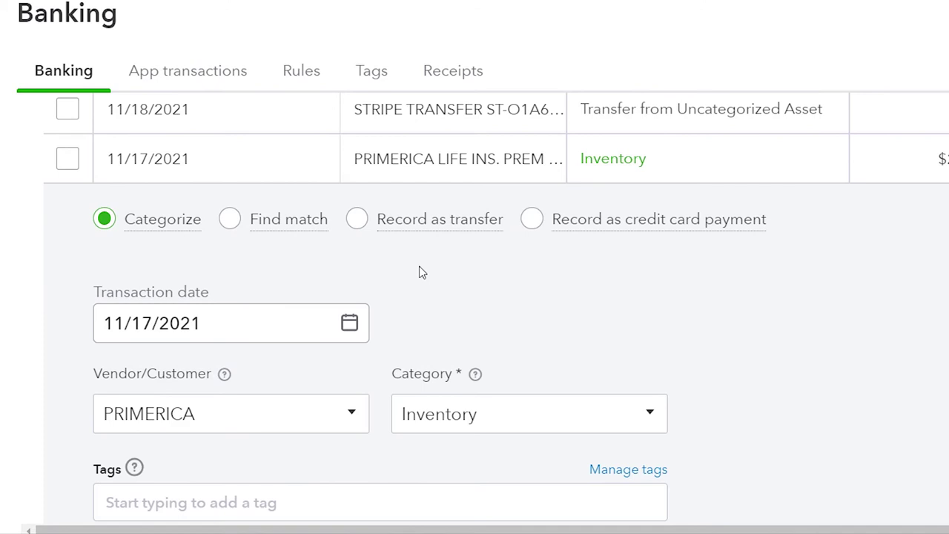
{"action": "scroll", "coordinate": [418, 272], "scroll_direction": "down", "scroll_amount": 1}
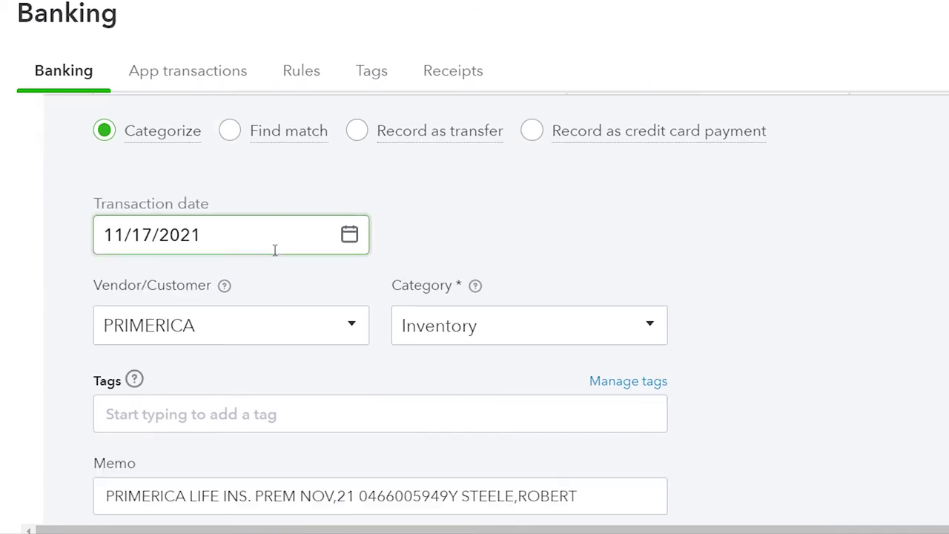
{"action": "scroll", "coordinate": [274, 250], "scroll_direction": "down", "scroll_amount": 1}
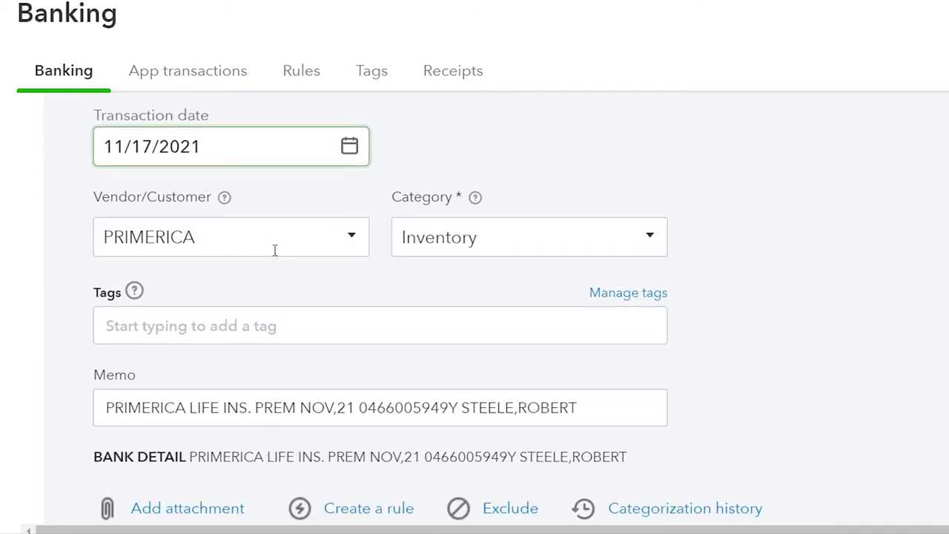
{"action": "left_click", "coordinate": [478, 237]}
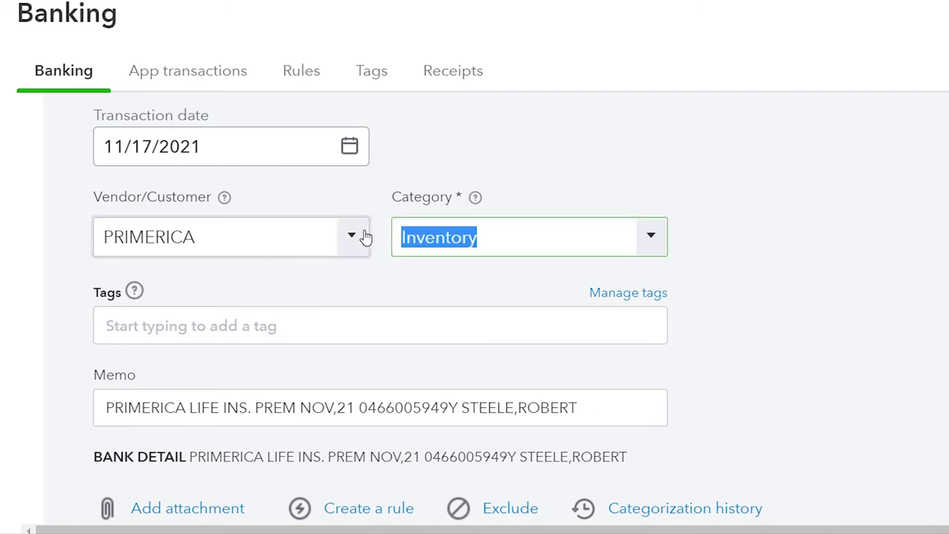
{"action": "type", "text": "inv"}
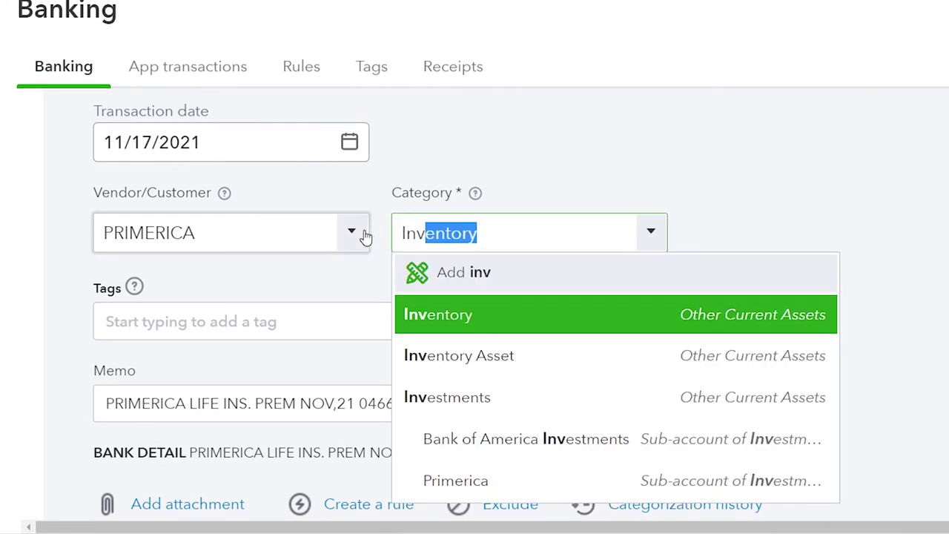
{"action": "key", "text": "Down"}
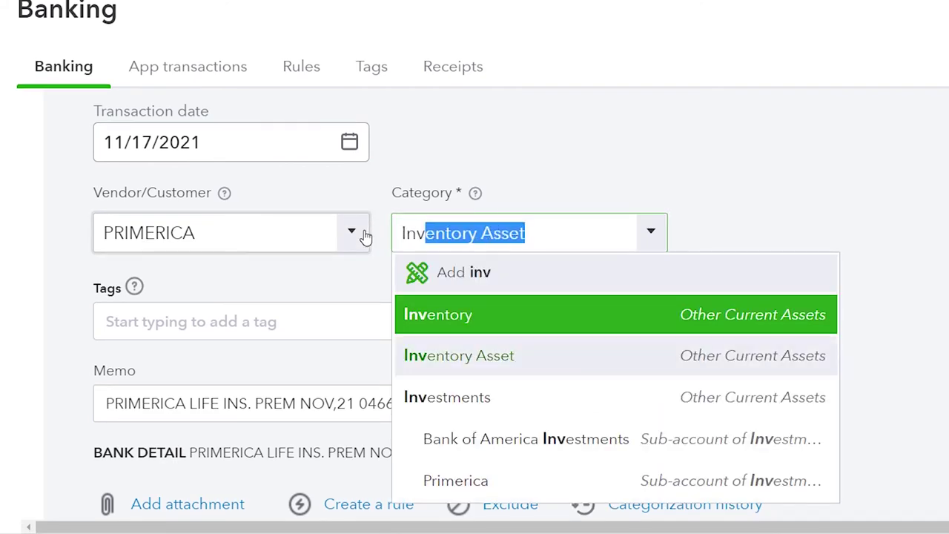
{"action": "left_click", "coordinate": [455, 481]}
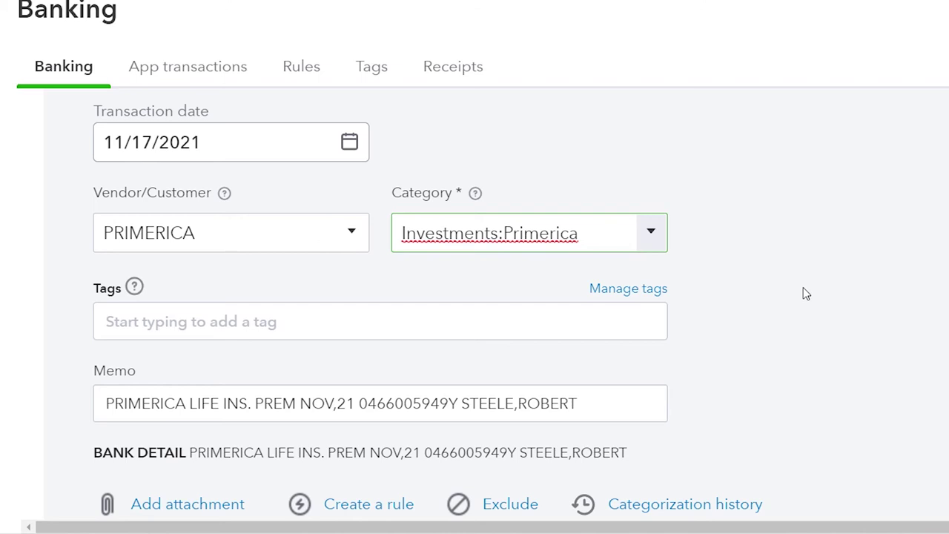
Check the Record as transfer option for the Primerica payment and add the transaction from the bank feed
{"action": "scroll", "coordinate": [802, 288], "scroll_direction": "down", "scroll_amount": 1}
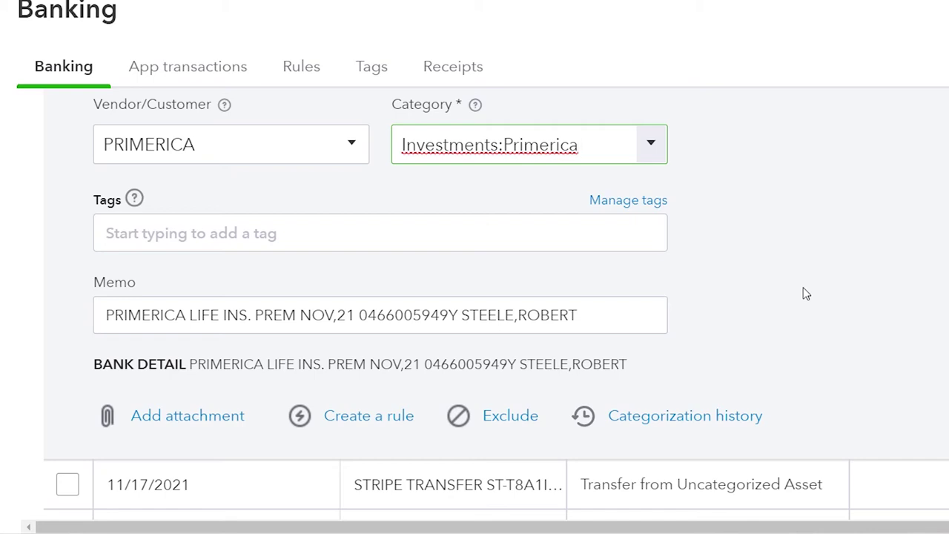
{"action": "scroll", "coordinate": [803, 294], "scroll_direction": "up", "scroll_amount": 1}
{"action": "scroll", "coordinate": [803, 288], "scroll_direction": "up", "scroll_amount": 3}
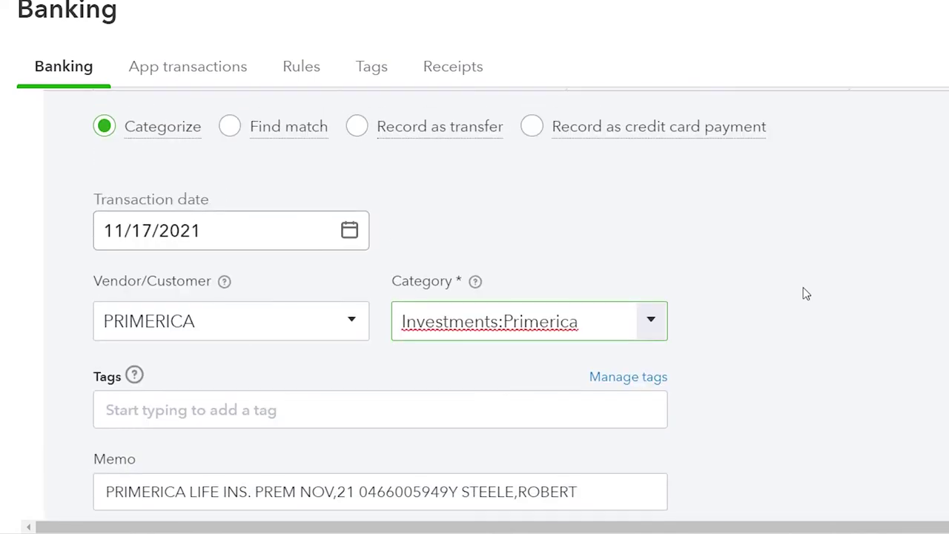
{"action": "left_click", "coordinate": [437, 132]}
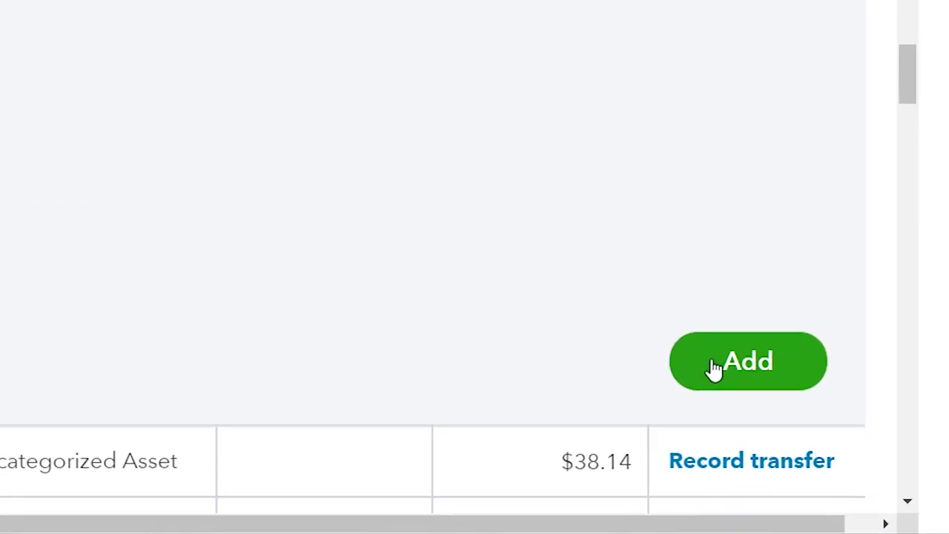
{"action": "left_click", "coordinate": [713, 369]}
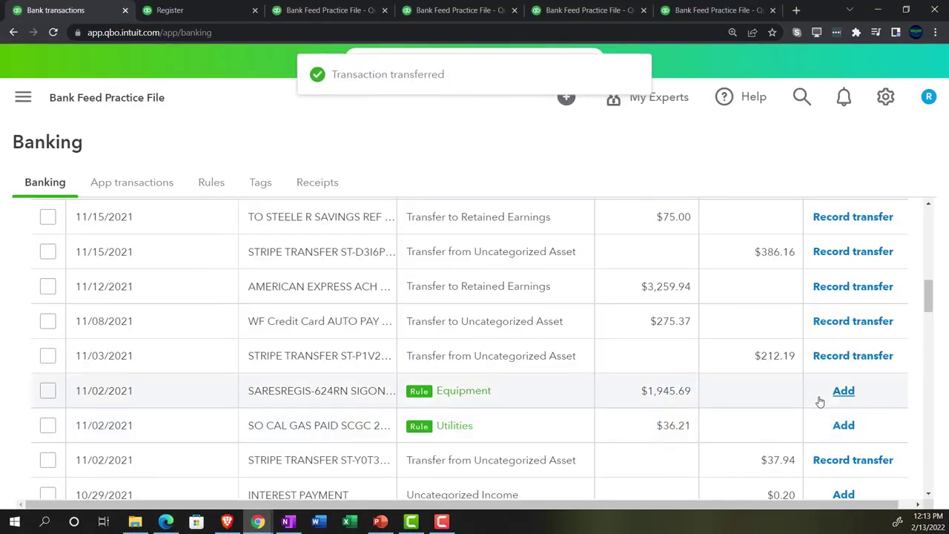
Rerun the 2021 Balance Sheet with the newly added transfer and open the transaction detail behind the Checking 4174 balance
{"action": "left_click", "coordinate": [311, 11]}
{"action": "scroll", "coordinate": [189, 294], "scroll_direction": "up", "scroll_amount": 3}
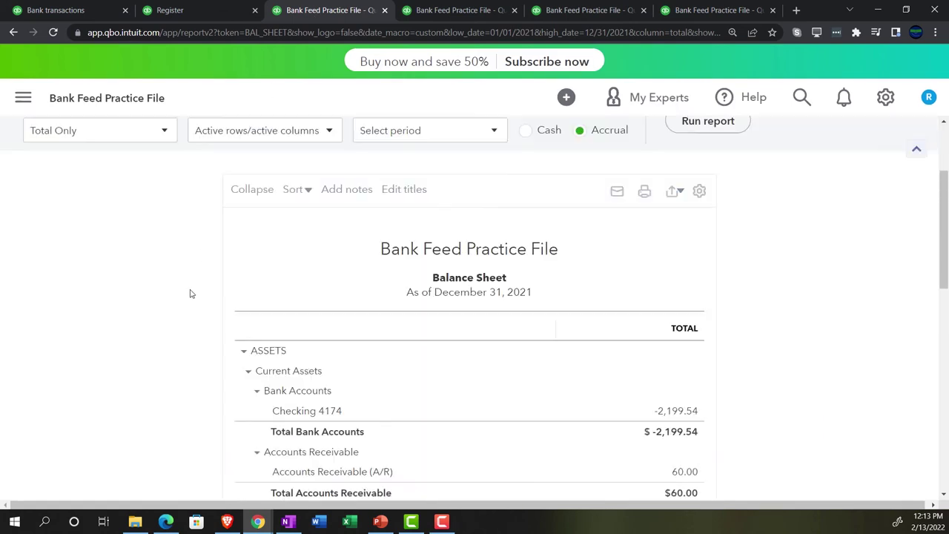
{"action": "left_click", "coordinate": [690, 175]}
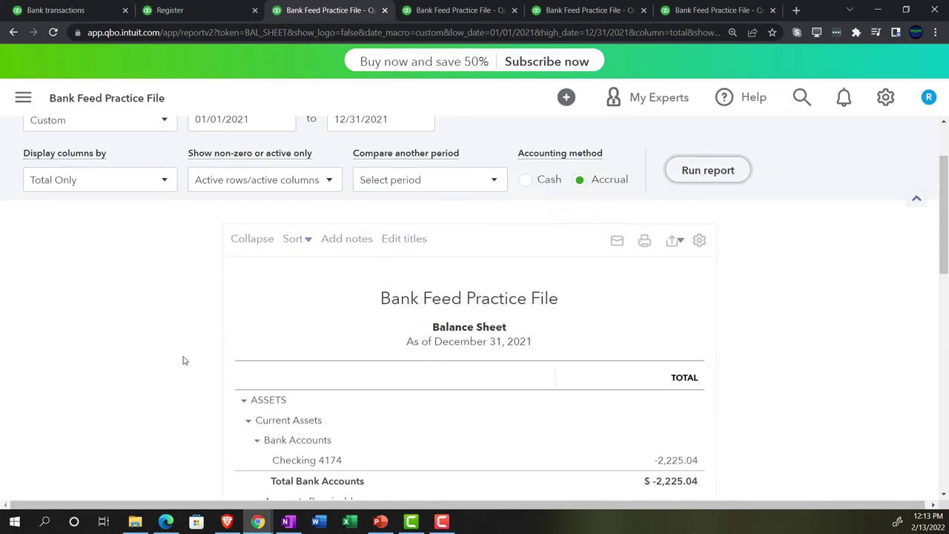
{"action": "key", "text": "ctrl+plus"}
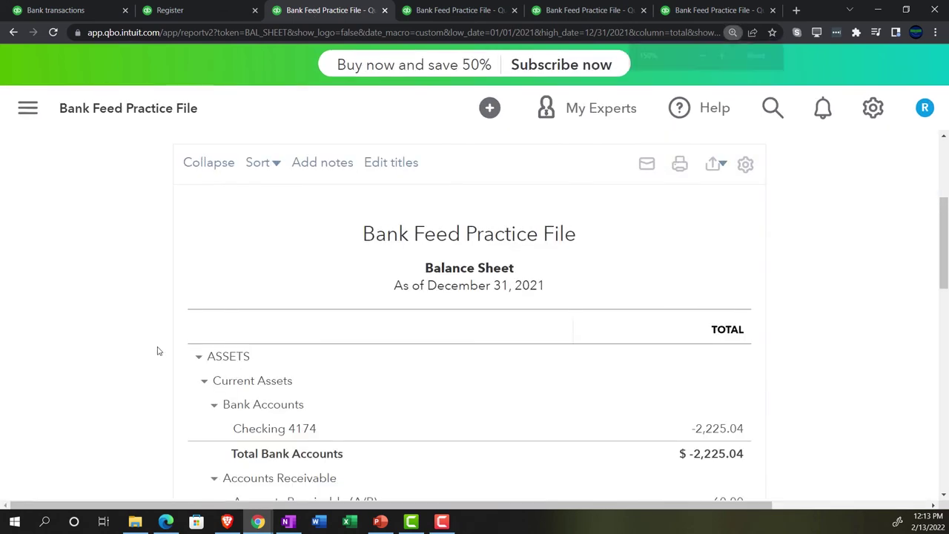
{"action": "scroll", "coordinate": [156, 351], "scroll_direction": "down", "scroll_amount": 2}
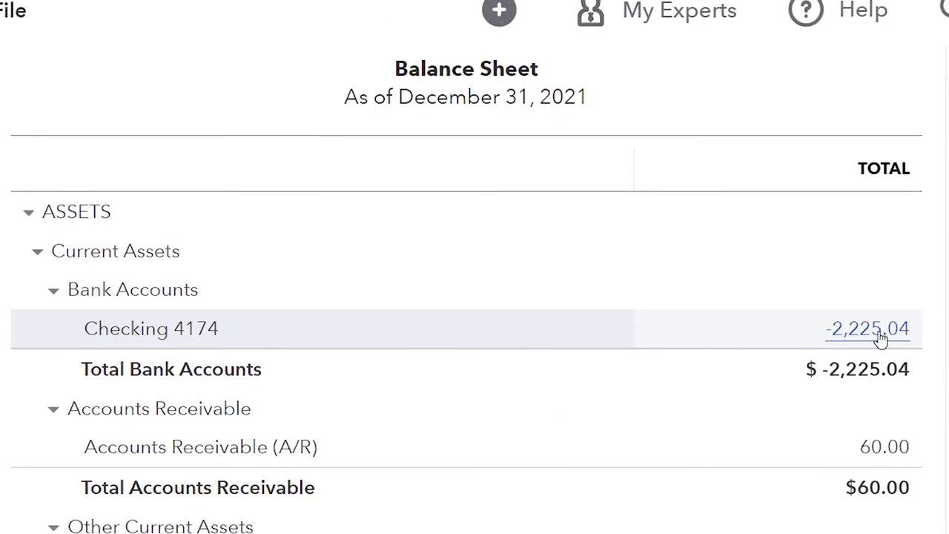
{"action": "left_click", "coordinate": [880, 334]}
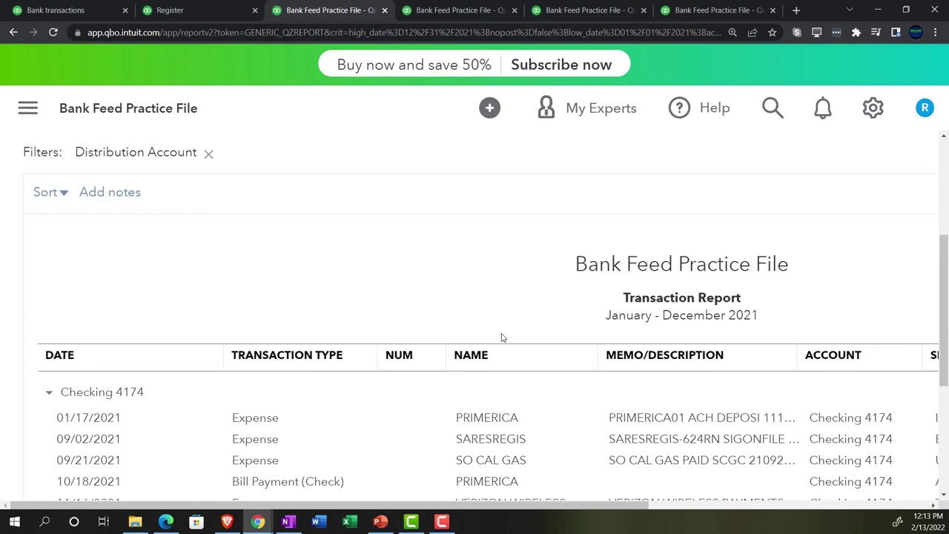
{"action": "key", "text": "ctrl+minus"}
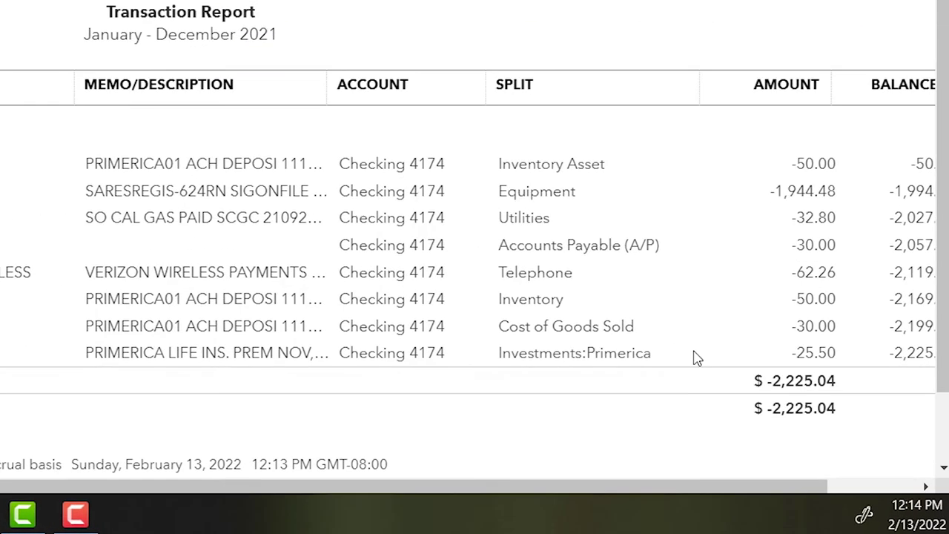
Inspect the 11/17/2021 Primerica transfer form from the Checking 4174 detail, close it unchanged, and return to the Balance Sheet
{"action": "left_click", "coordinate": [805, 355]}
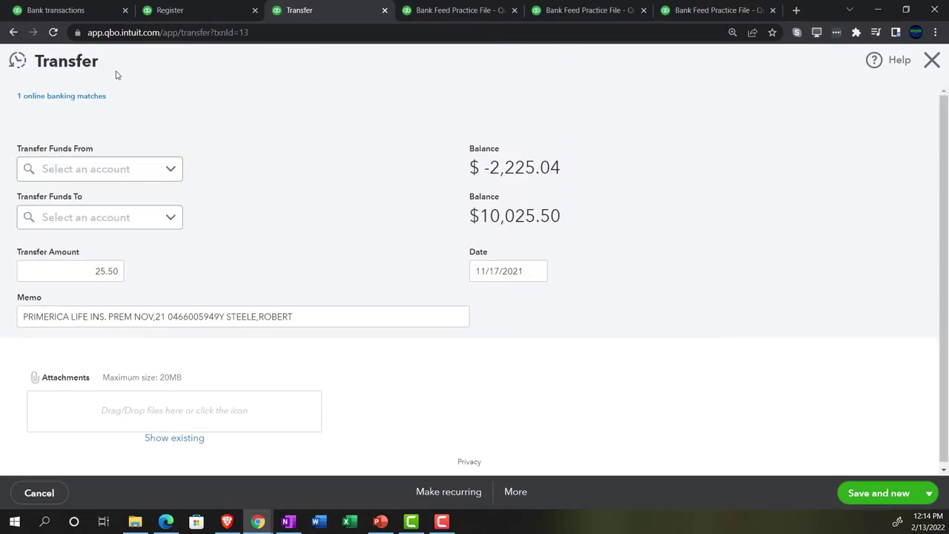
{"action": "left_click", "coordinate": [931, 60]}
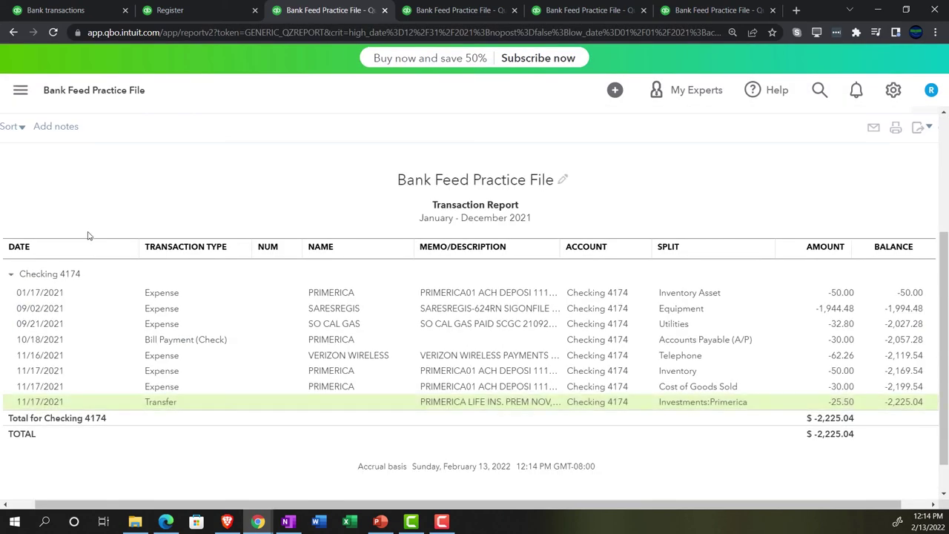
{"action": "scroll", "coordinate": [88, 236], "scroll_direction": "up", "scroll_amount": 3}
{"action": "left_click", "coordinate": [87, 162]}
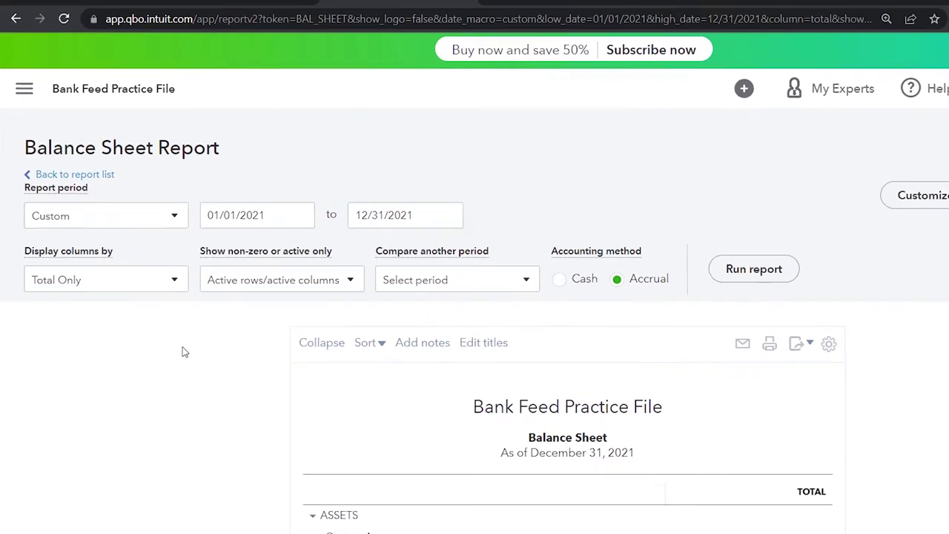
Open the transaction detail behind the Primerica balance under Investments and examine its beginning balance and transfer entries
{"action": "scroll", "coordinate": [155, 318], "scroll_direction": "down", "scroll_amount": 5}
{"action": "key", "text": "ctrl+minus"}
{"action": "key", "text": "ctrl+plus"}
{"action": "key", "text": "ctrl+plus"}
{"action": "key", "text": "ctrl+plus"}
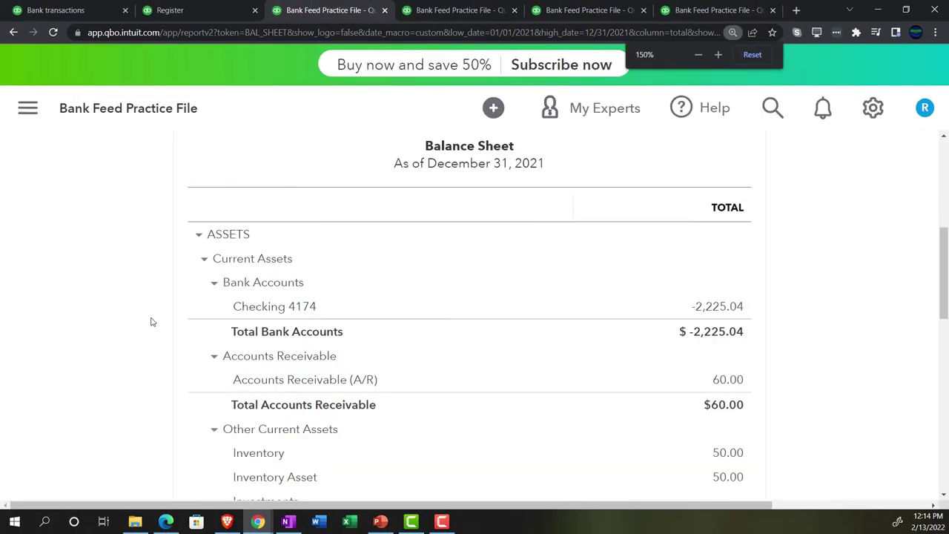
{"action": "scroll", "coordinate": [152, 322], "scroll_direction": "down", "scroll_amount": 2}
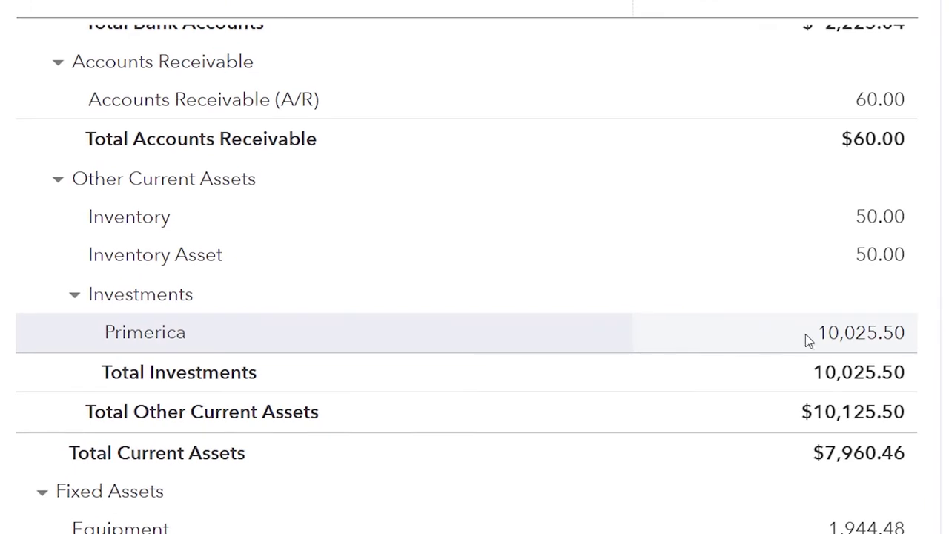
{"action": "left_click", "coordinate": [848, 335]}
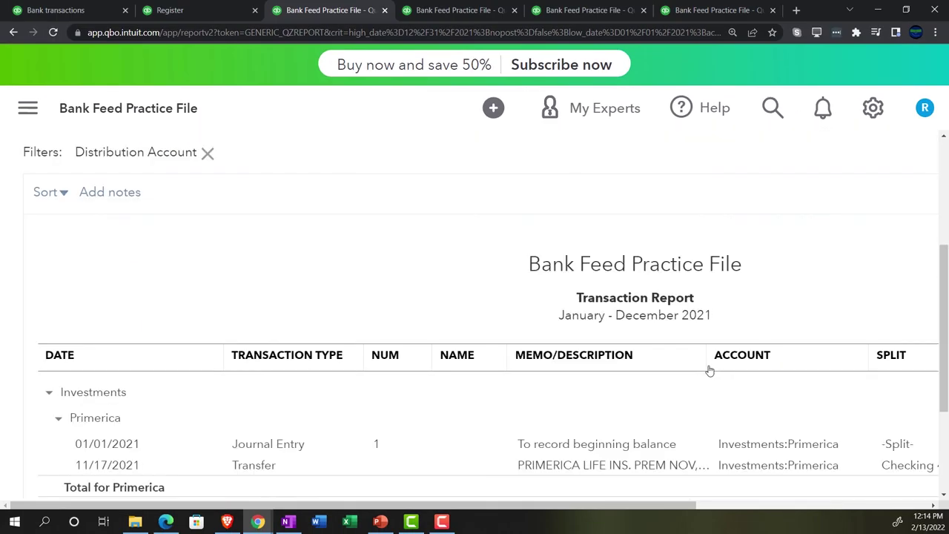
{"action": "key", "text": "ctrl+minus"}
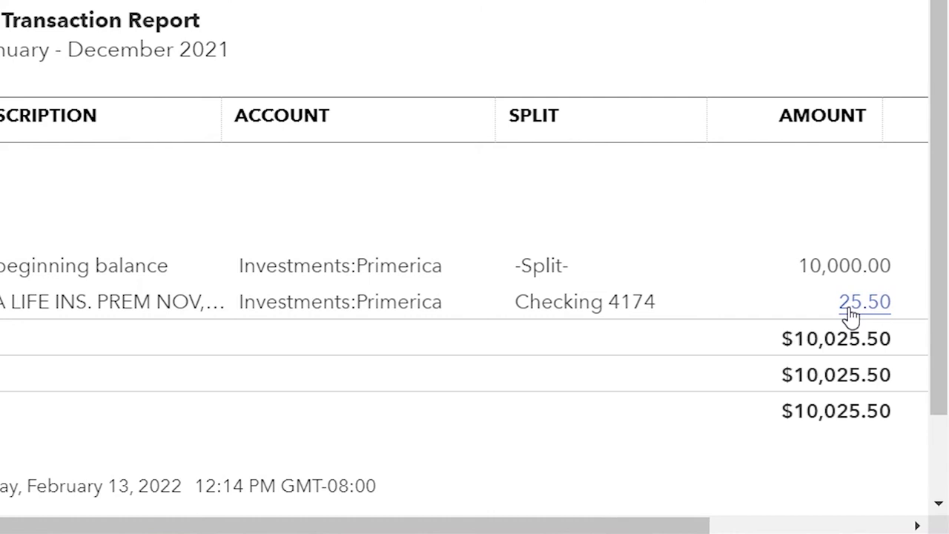
Go back to the Balance Sheet summary and review the Primerica line within Investments under Other Current Assets
{"action": "scroll", "coordinate": [238, 415], "scroll_direction": "up", "scroll_amount": 5}
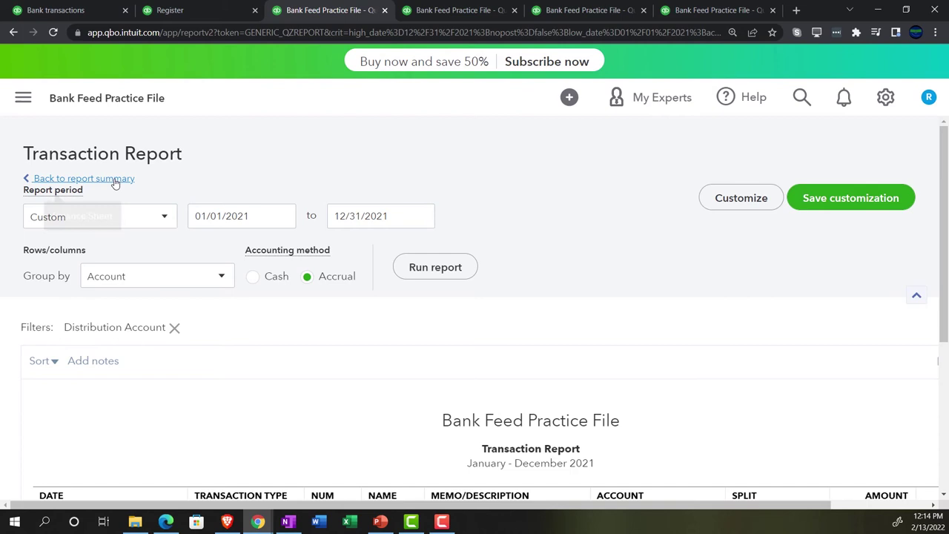
{"action": "left_click", "coordinate": [115, 183]}
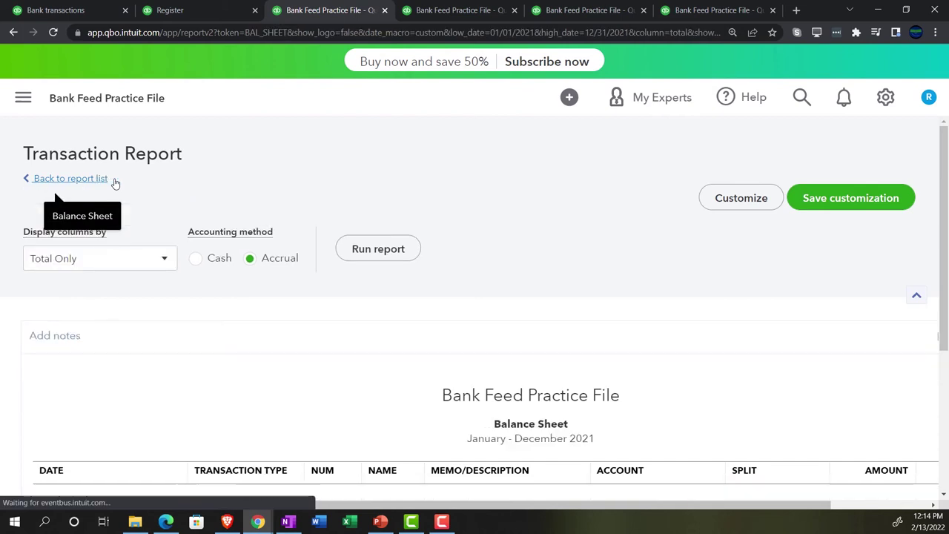
{"action": "scroll", "coordinate": [115, 184], "scroll_direction": "down", "scroll_amount": 6}
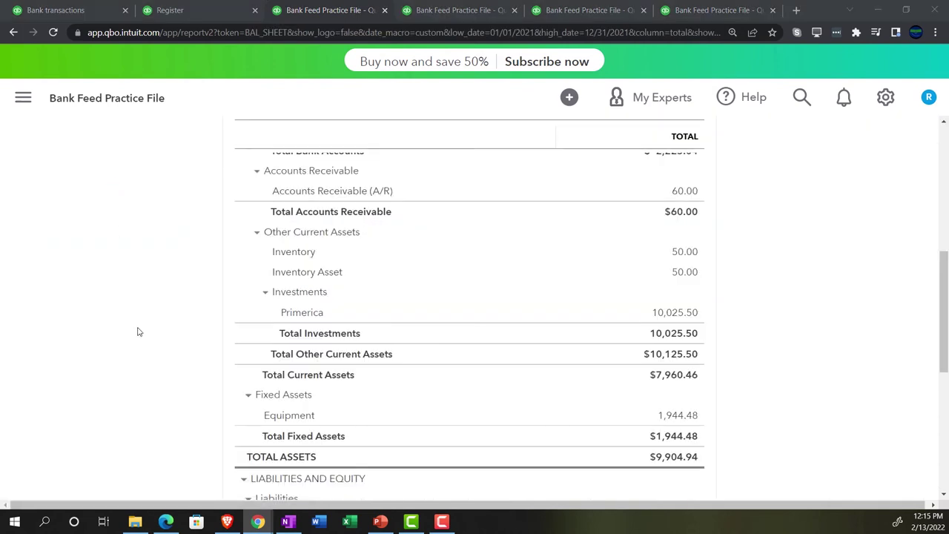
{"action": "key", "text": "ctrl+plus"}
{"action": "key", "text": "ctrl+plus"}
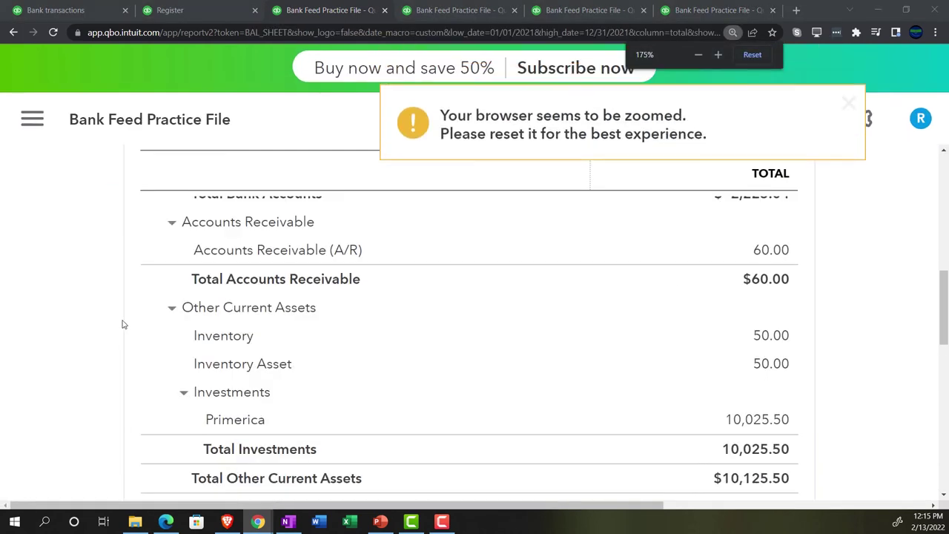
{"action": "scroll", "coordinate": [127, 331], "scroll_direction": "down", "scroll_amount": 2}
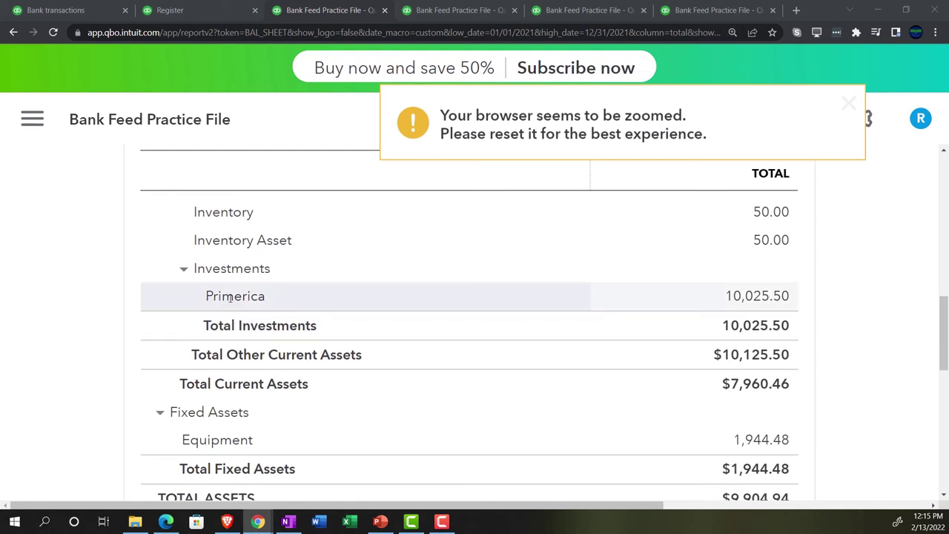